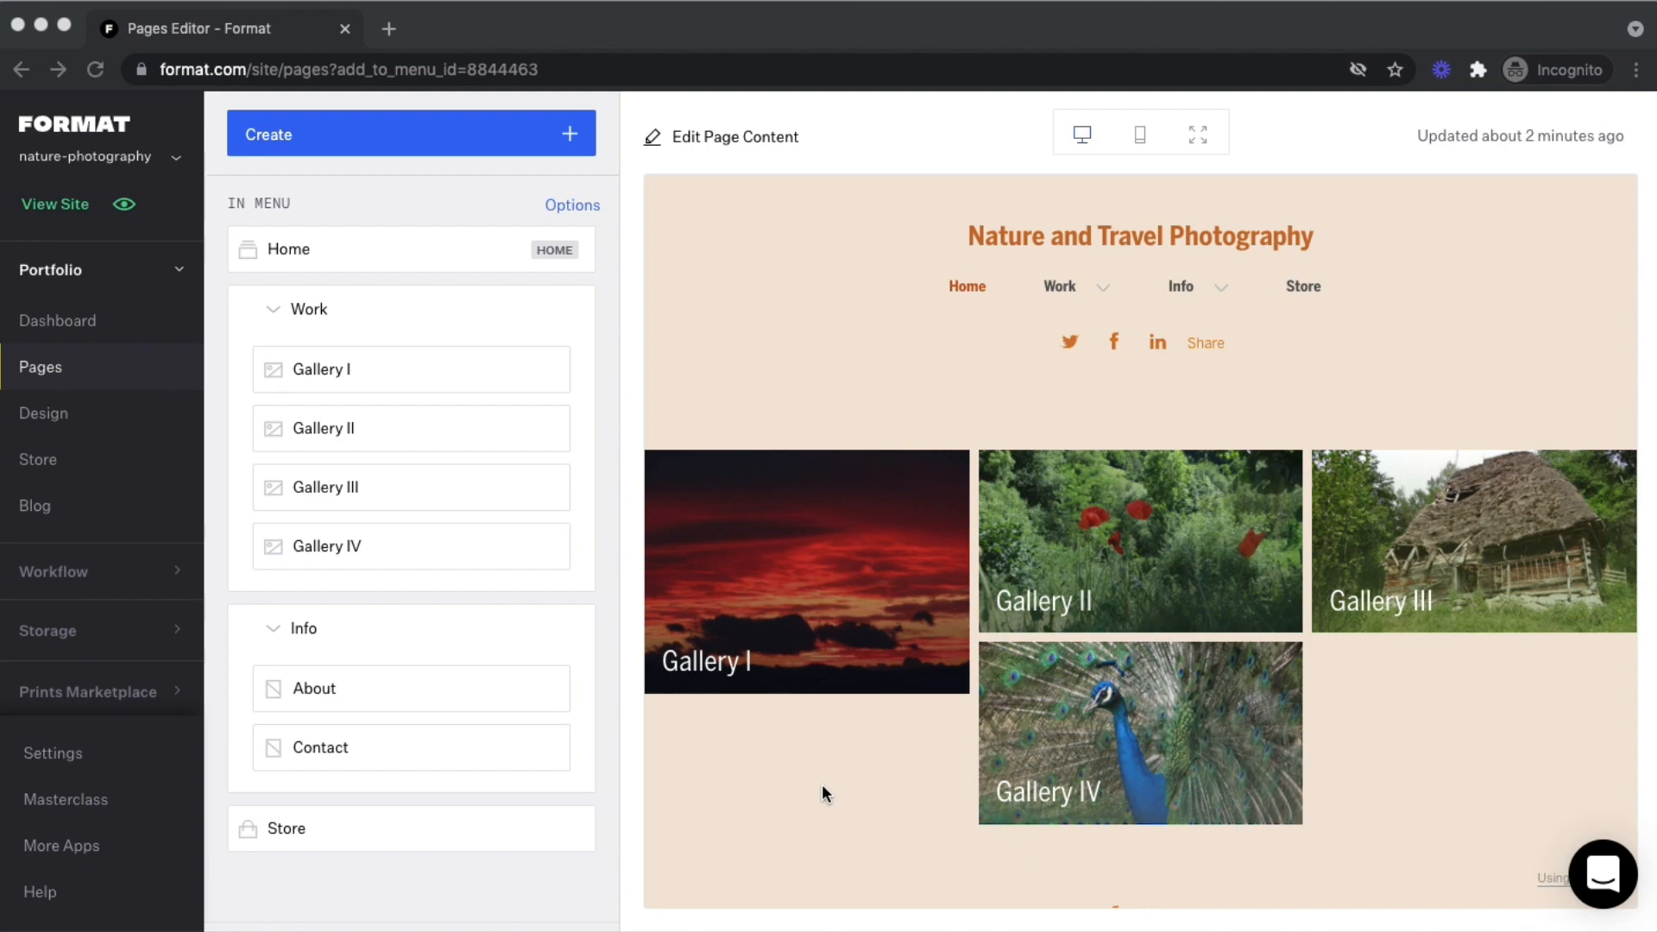
# Create a new custom page named "Contact"
pyautogui.click(731, 814)
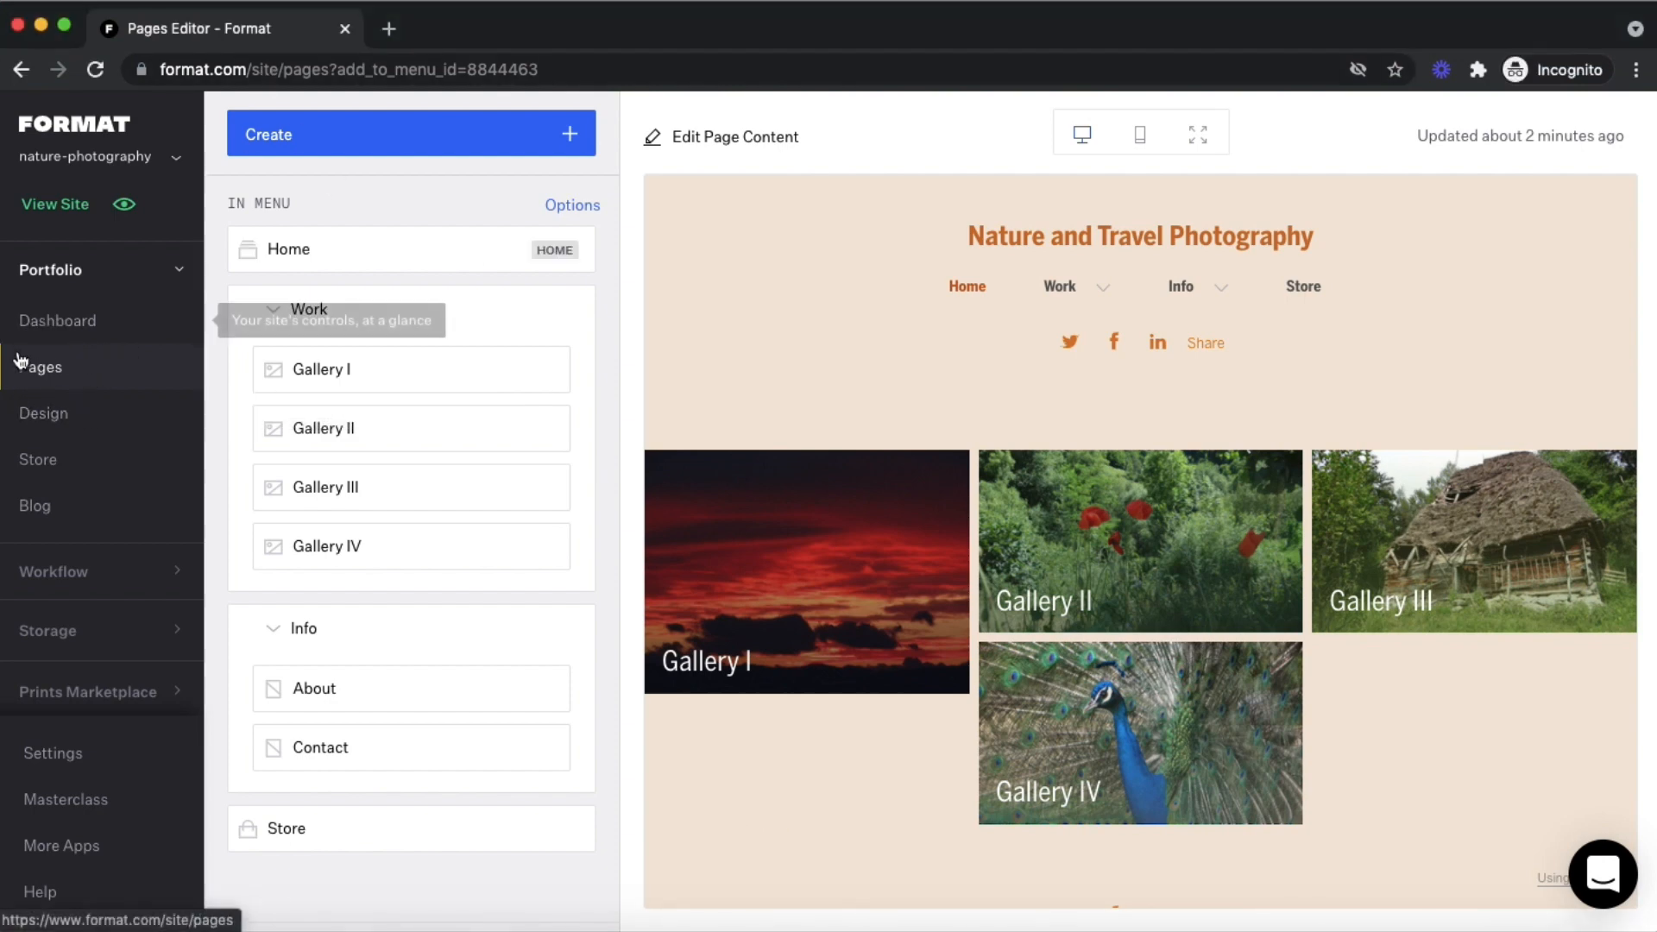
pyautogui.click(283, 150)
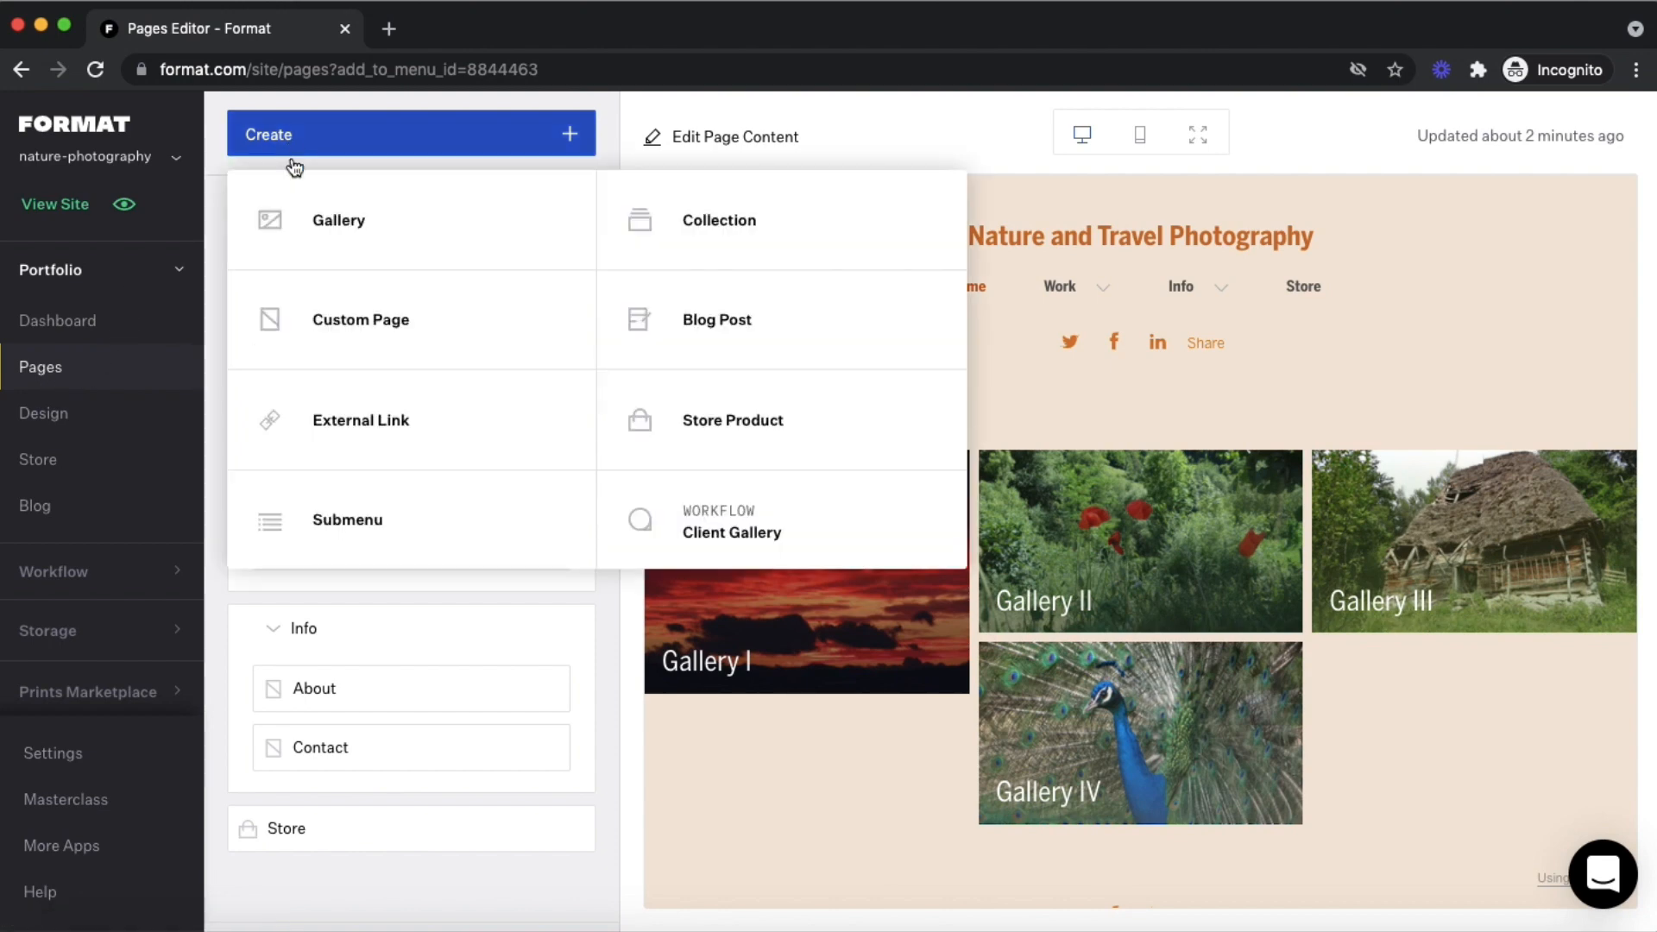
pyautogui.click(359, 322)
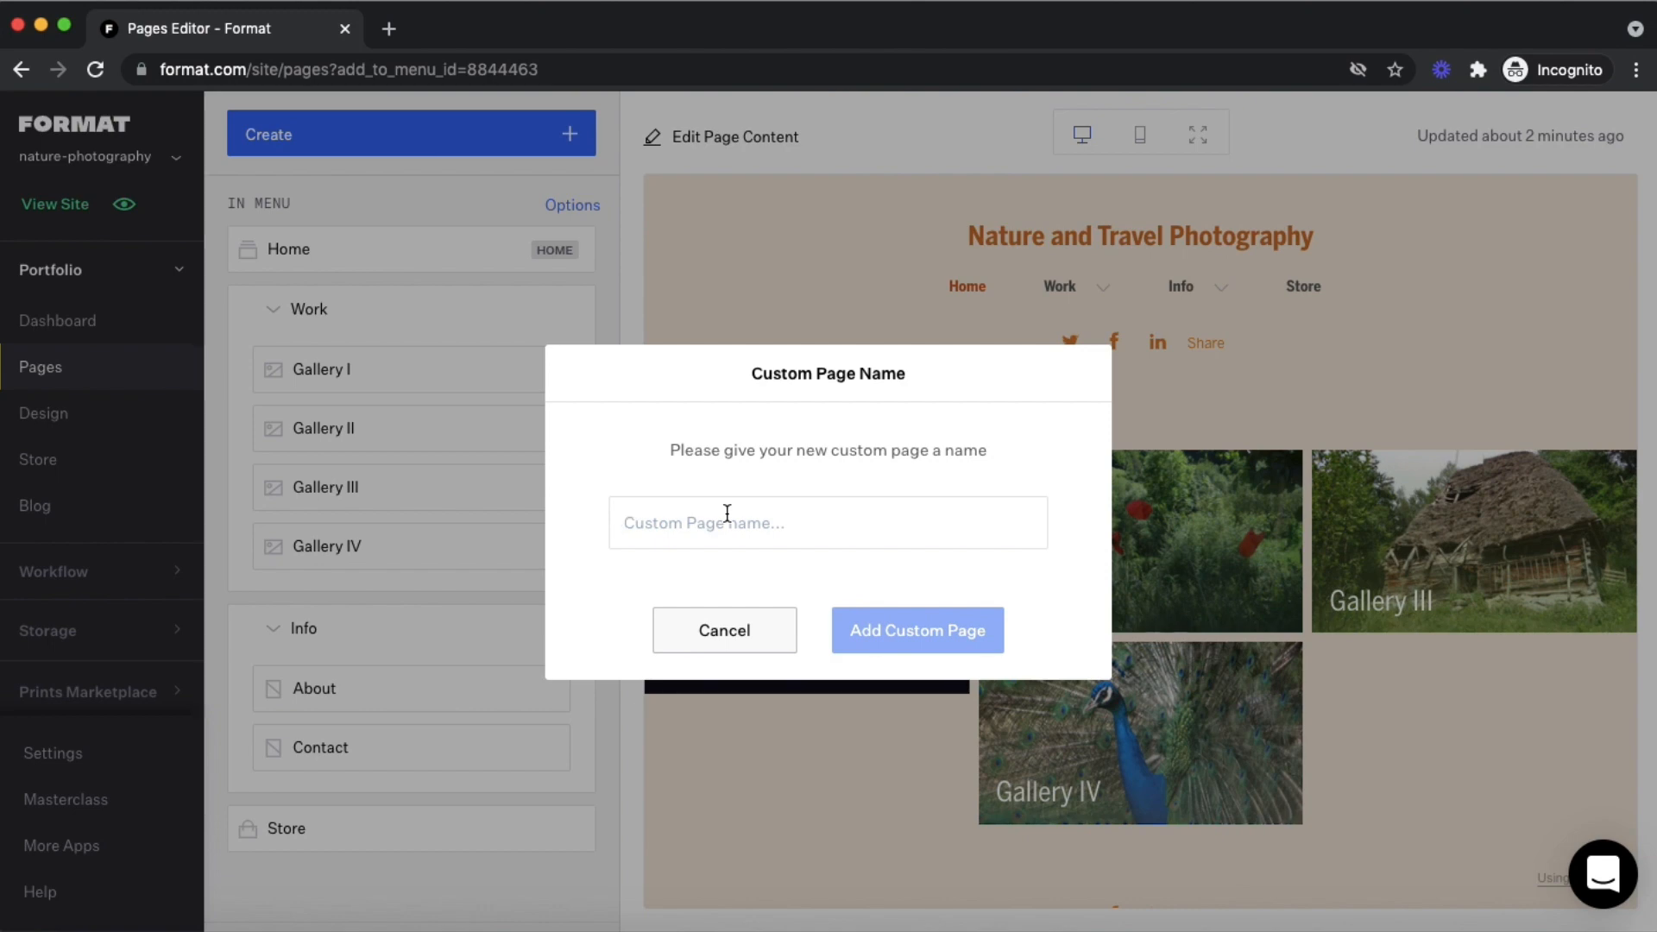
pyautogui.write('Contact')
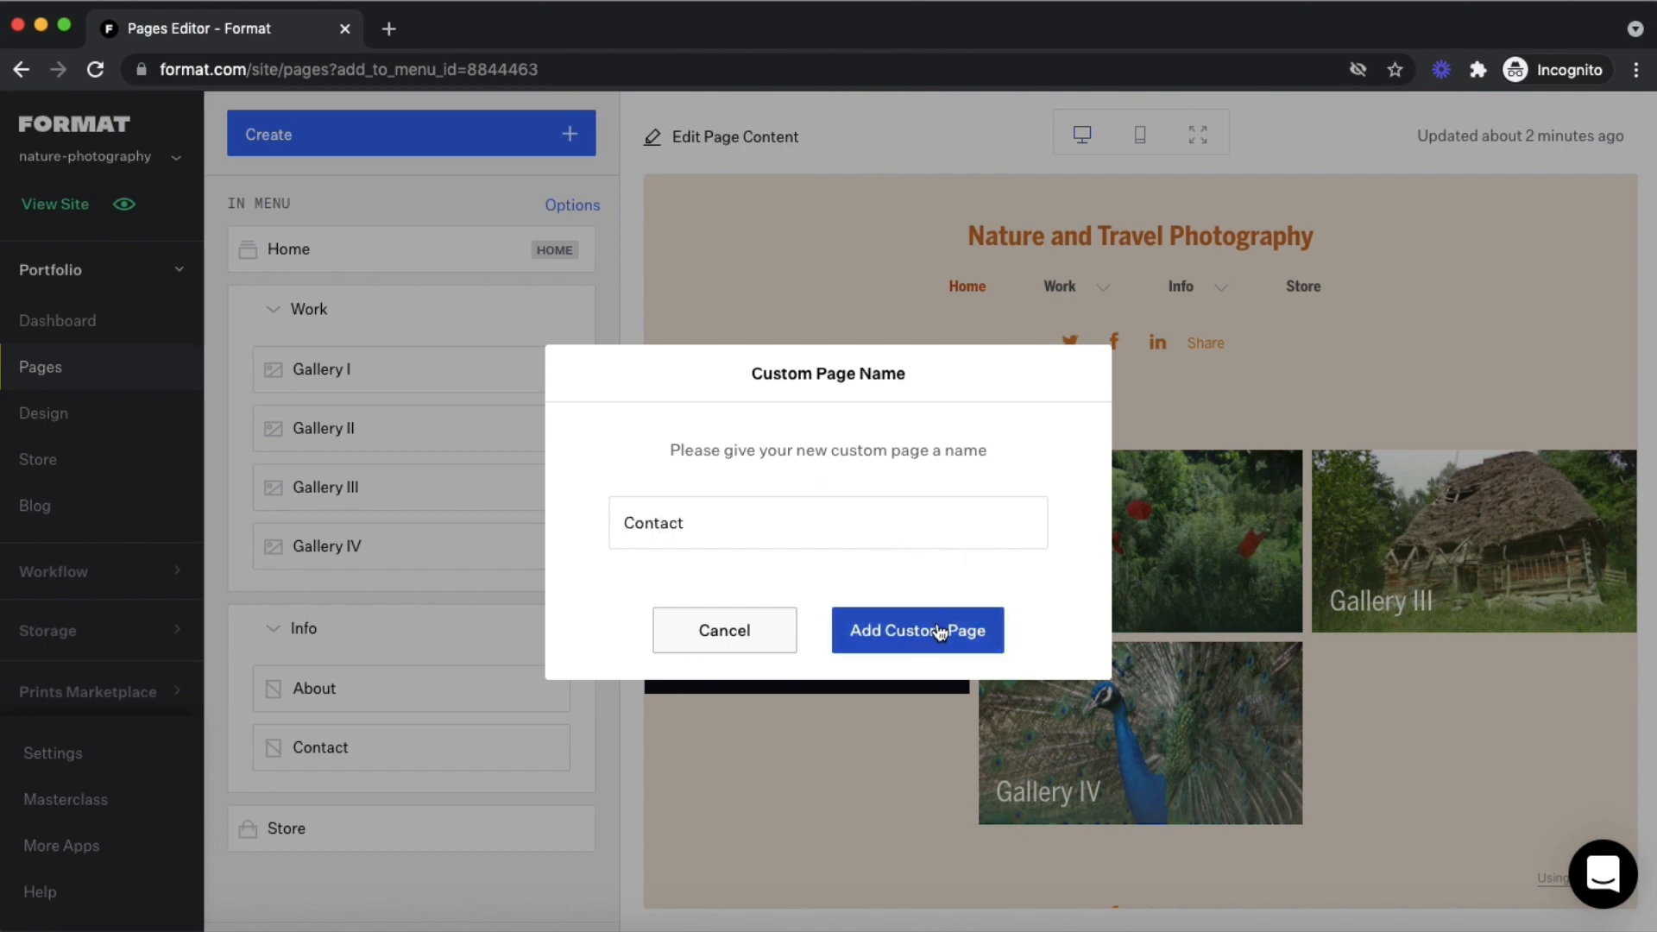
pyautogui.click(889, 636)
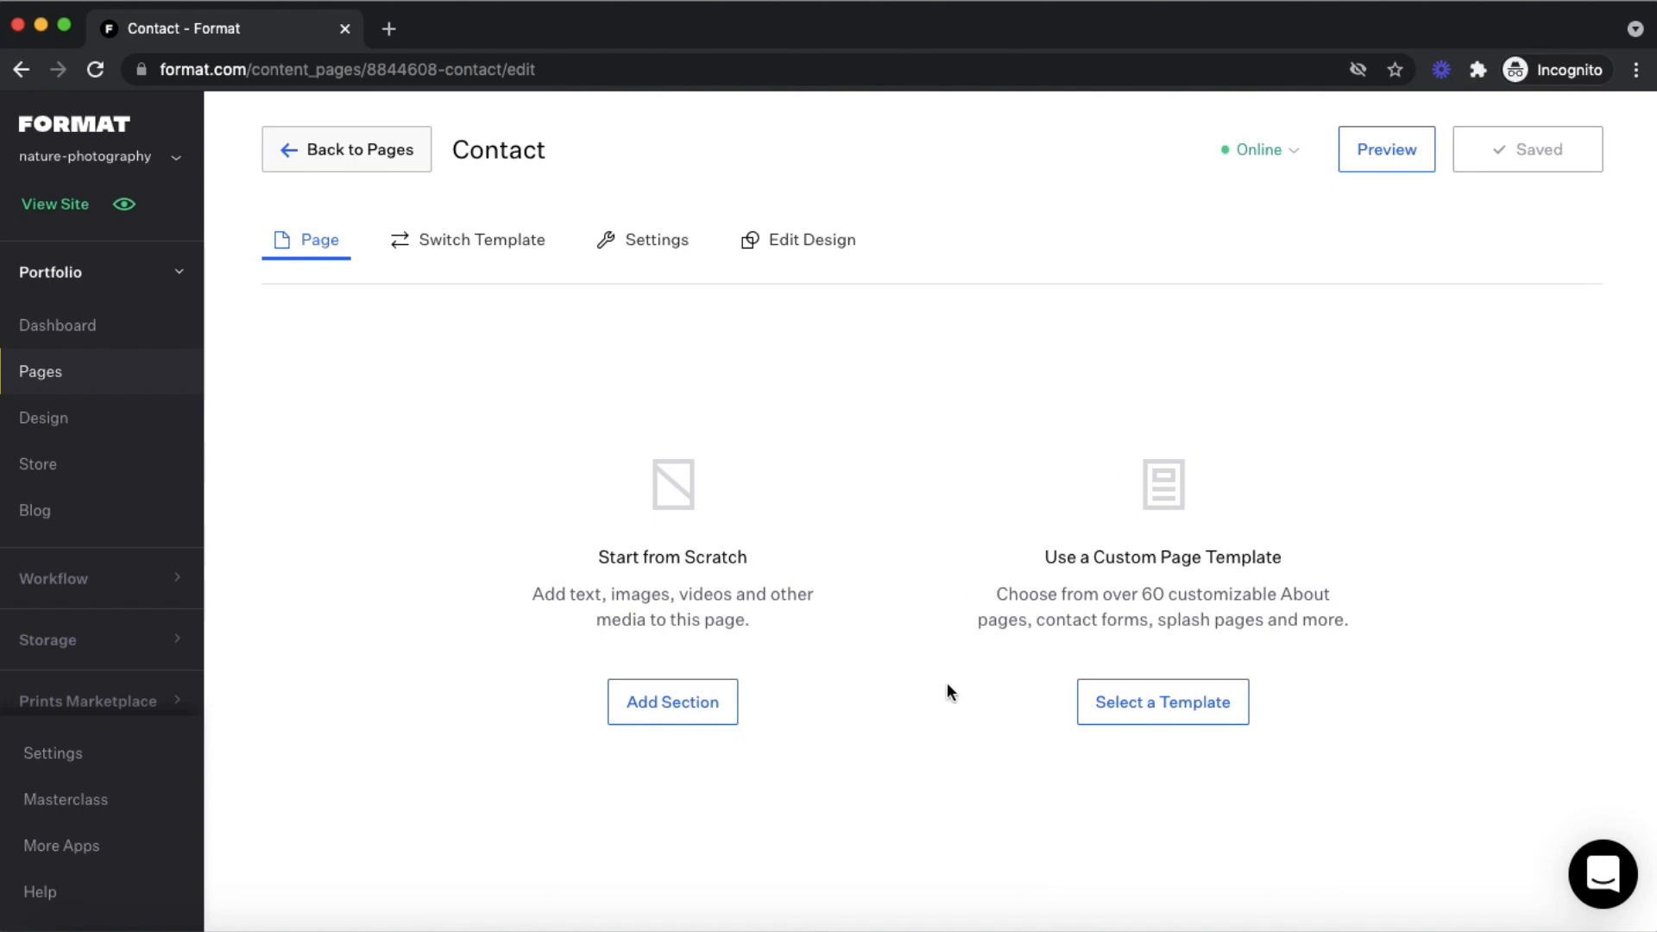
# Apply the Contact template headed "Get in touch today to see if we're a fit" to the new page
pyautogui.click(1209, 708)
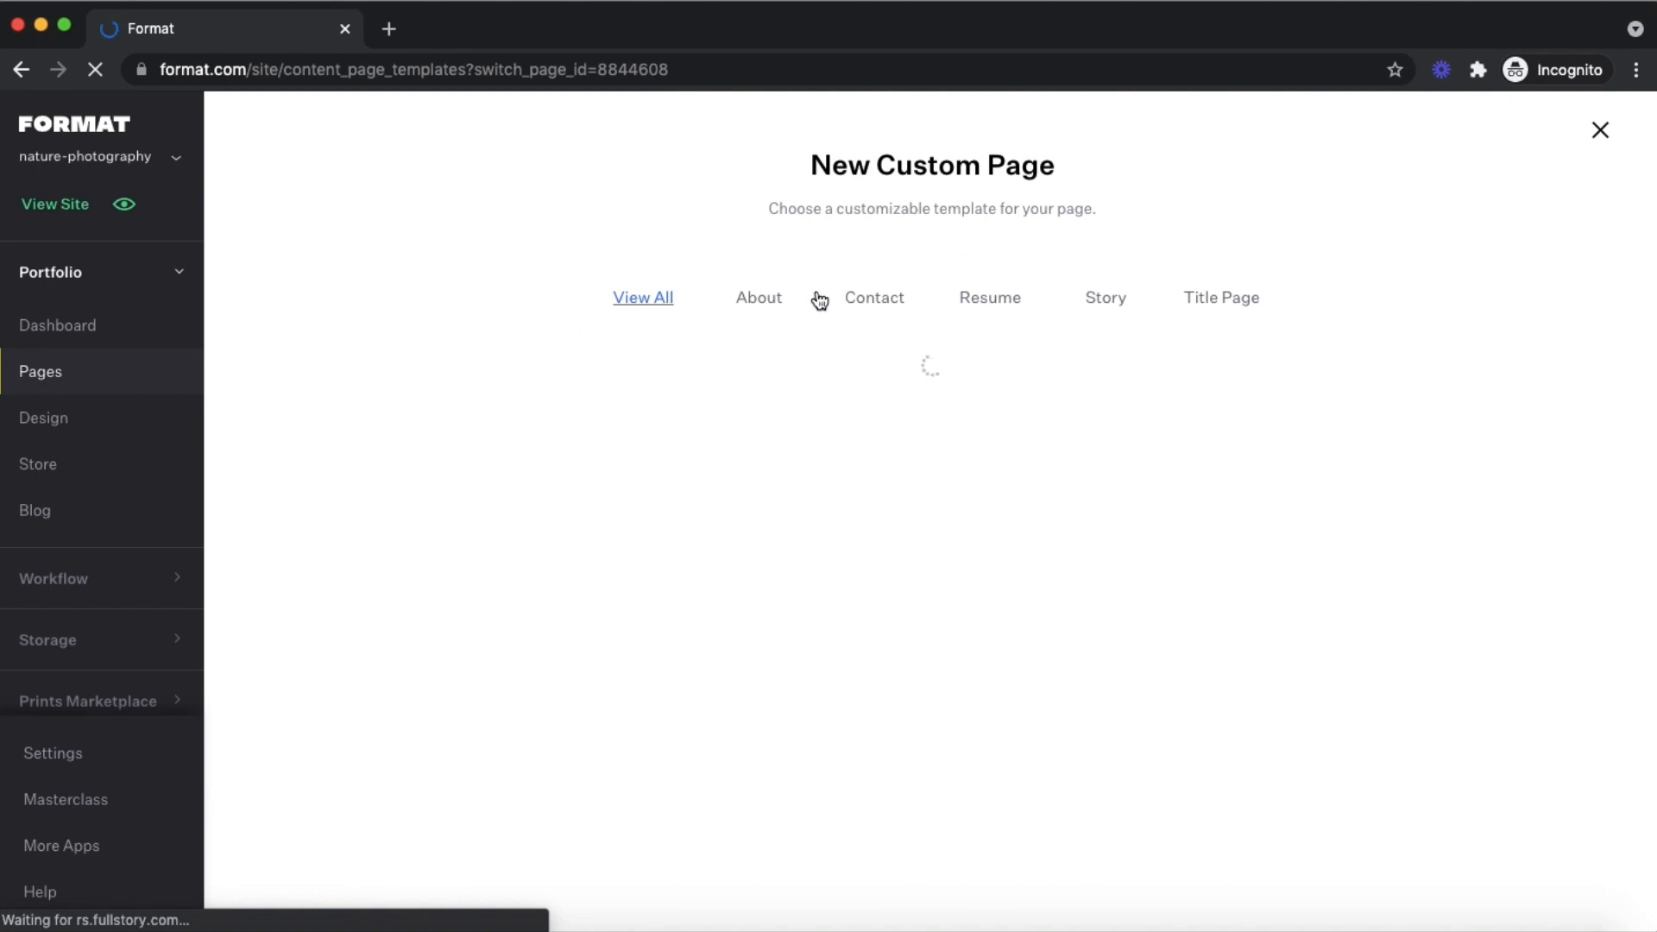
pyautogui.click(880, 303)
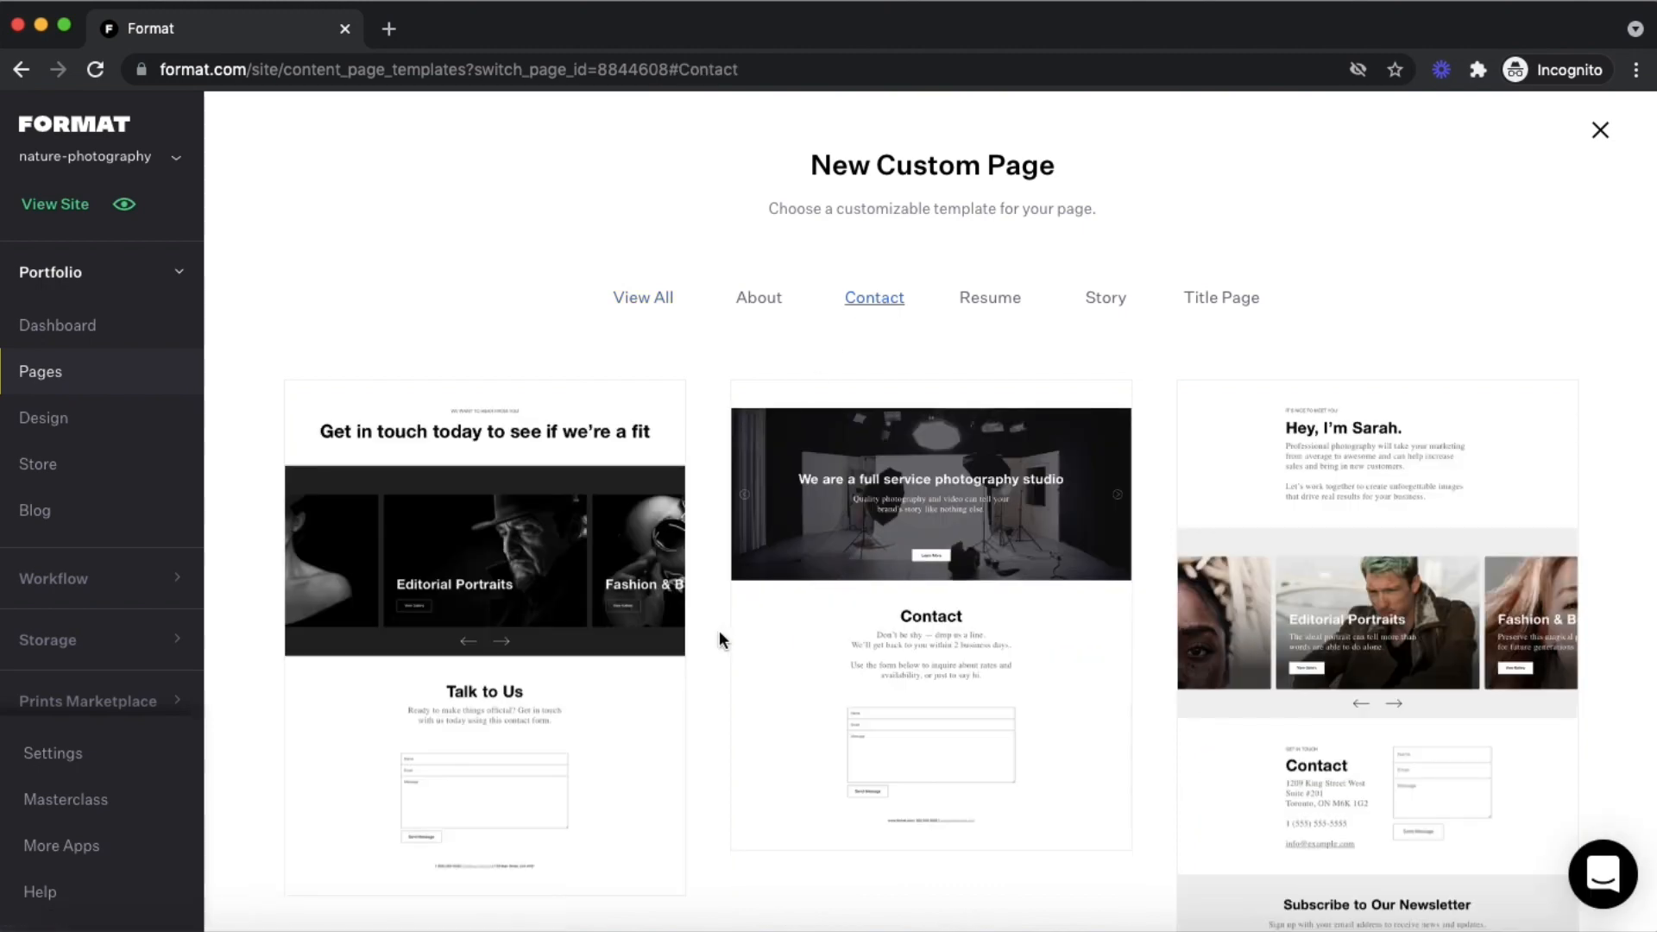
pyautogui.scroll(-2, 707, 715)
pyautogui.scroll(-7, 707, 710)
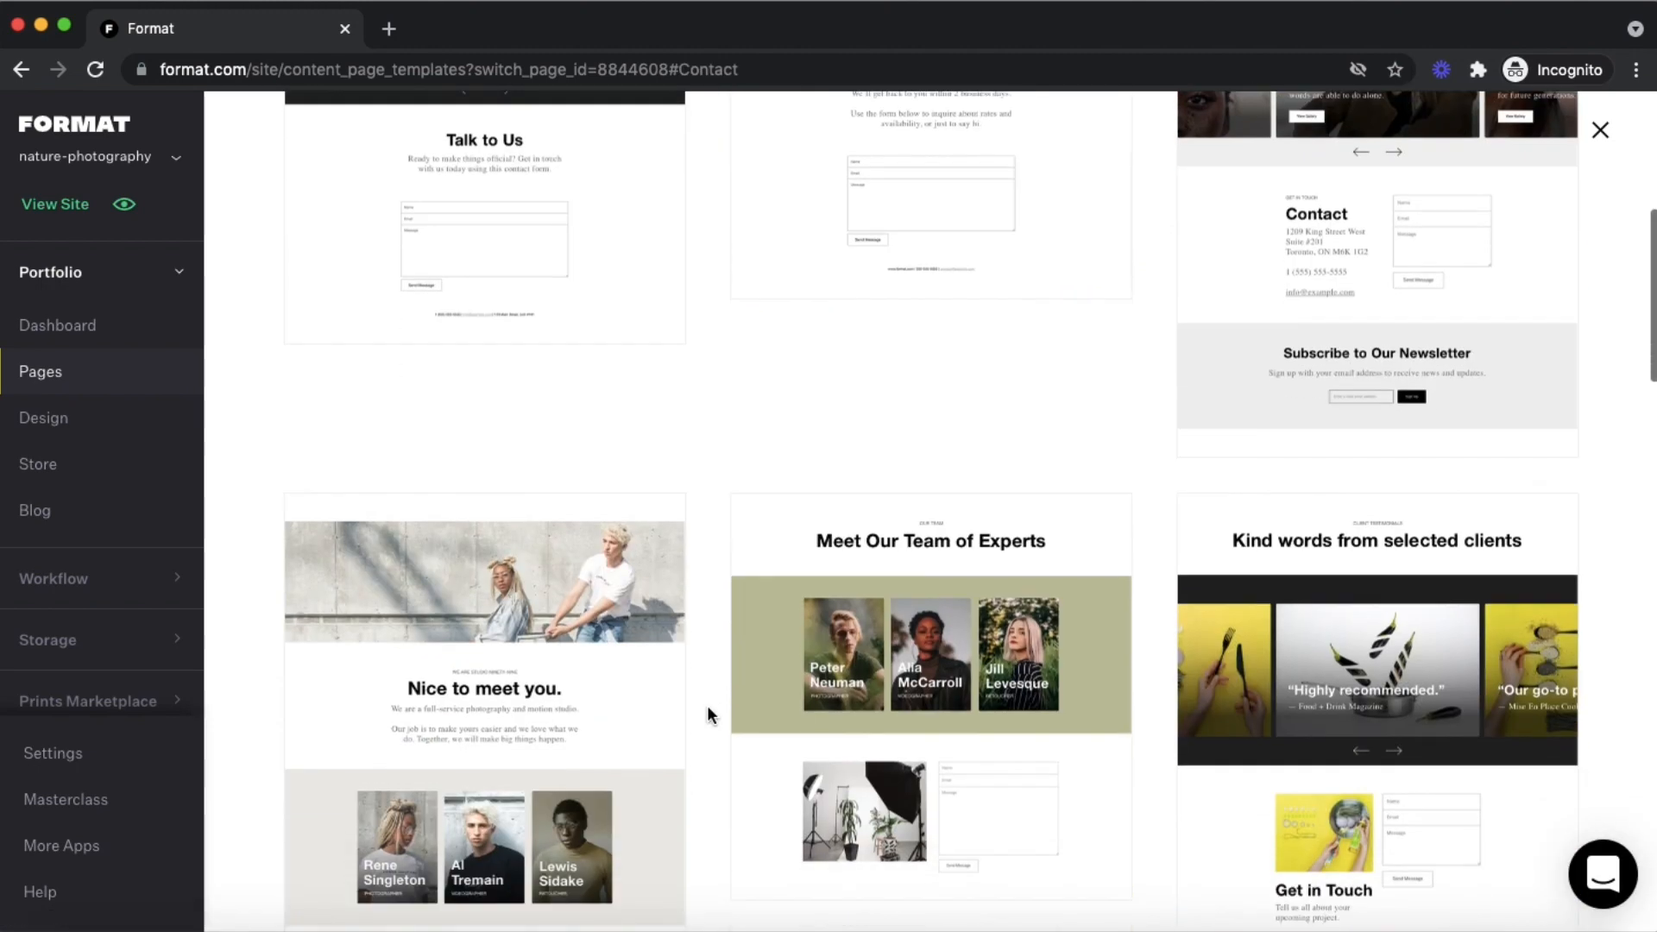
pyautogui.scroll(-20, 712, 649)
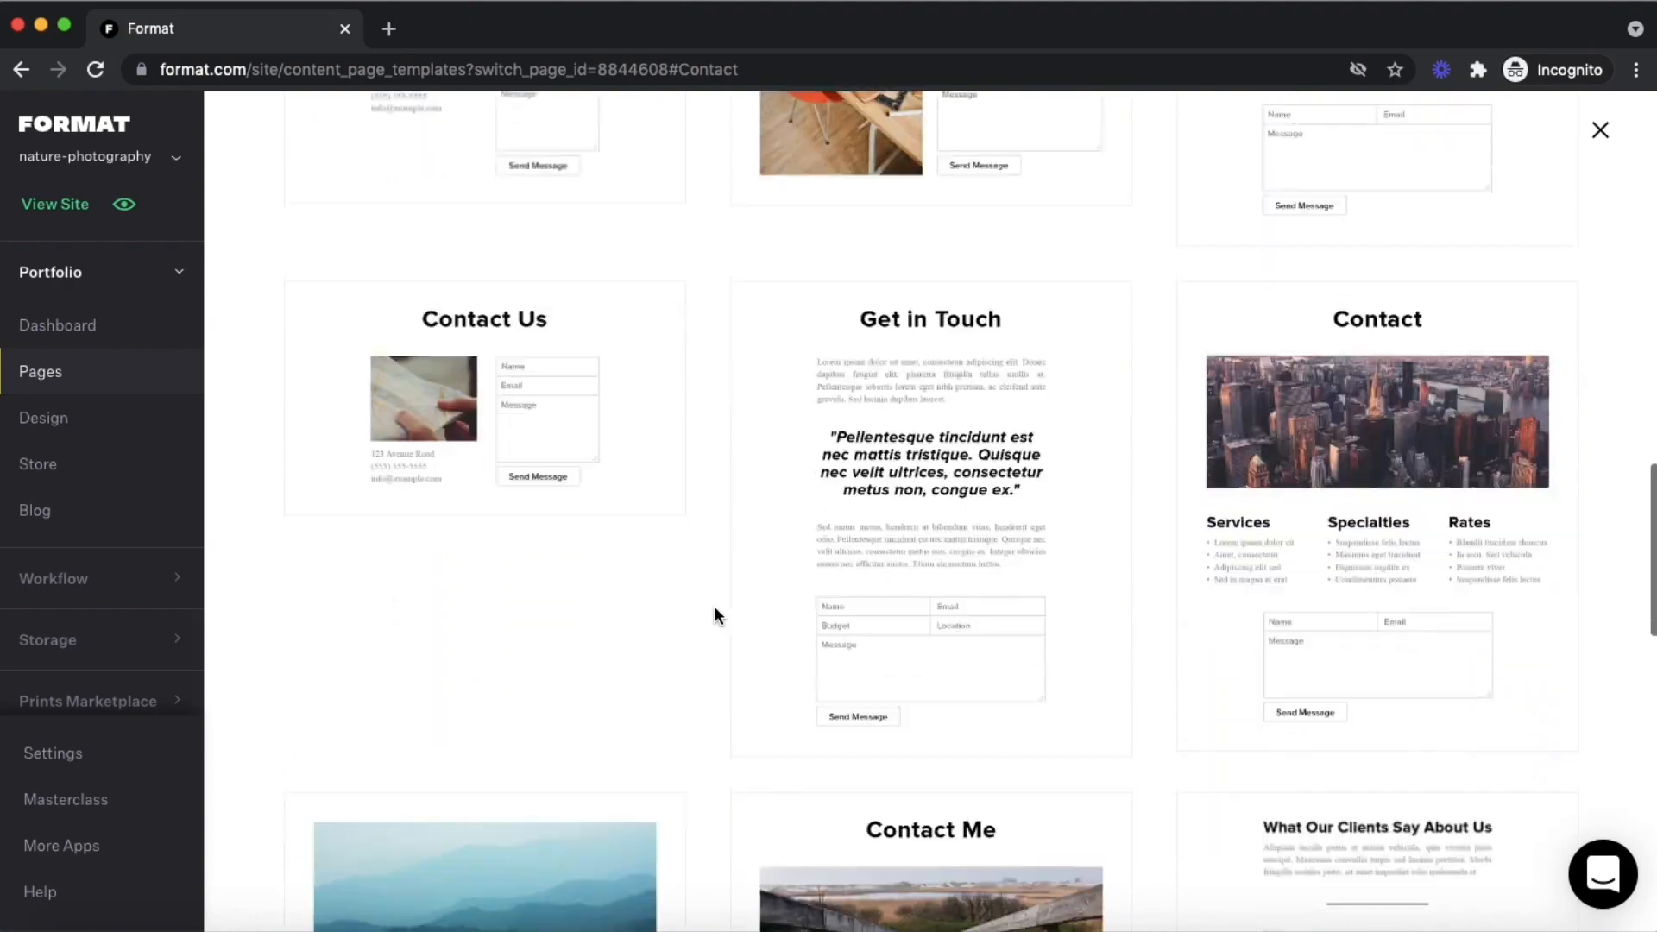
pyautogui.scroll(10, 713, 611)
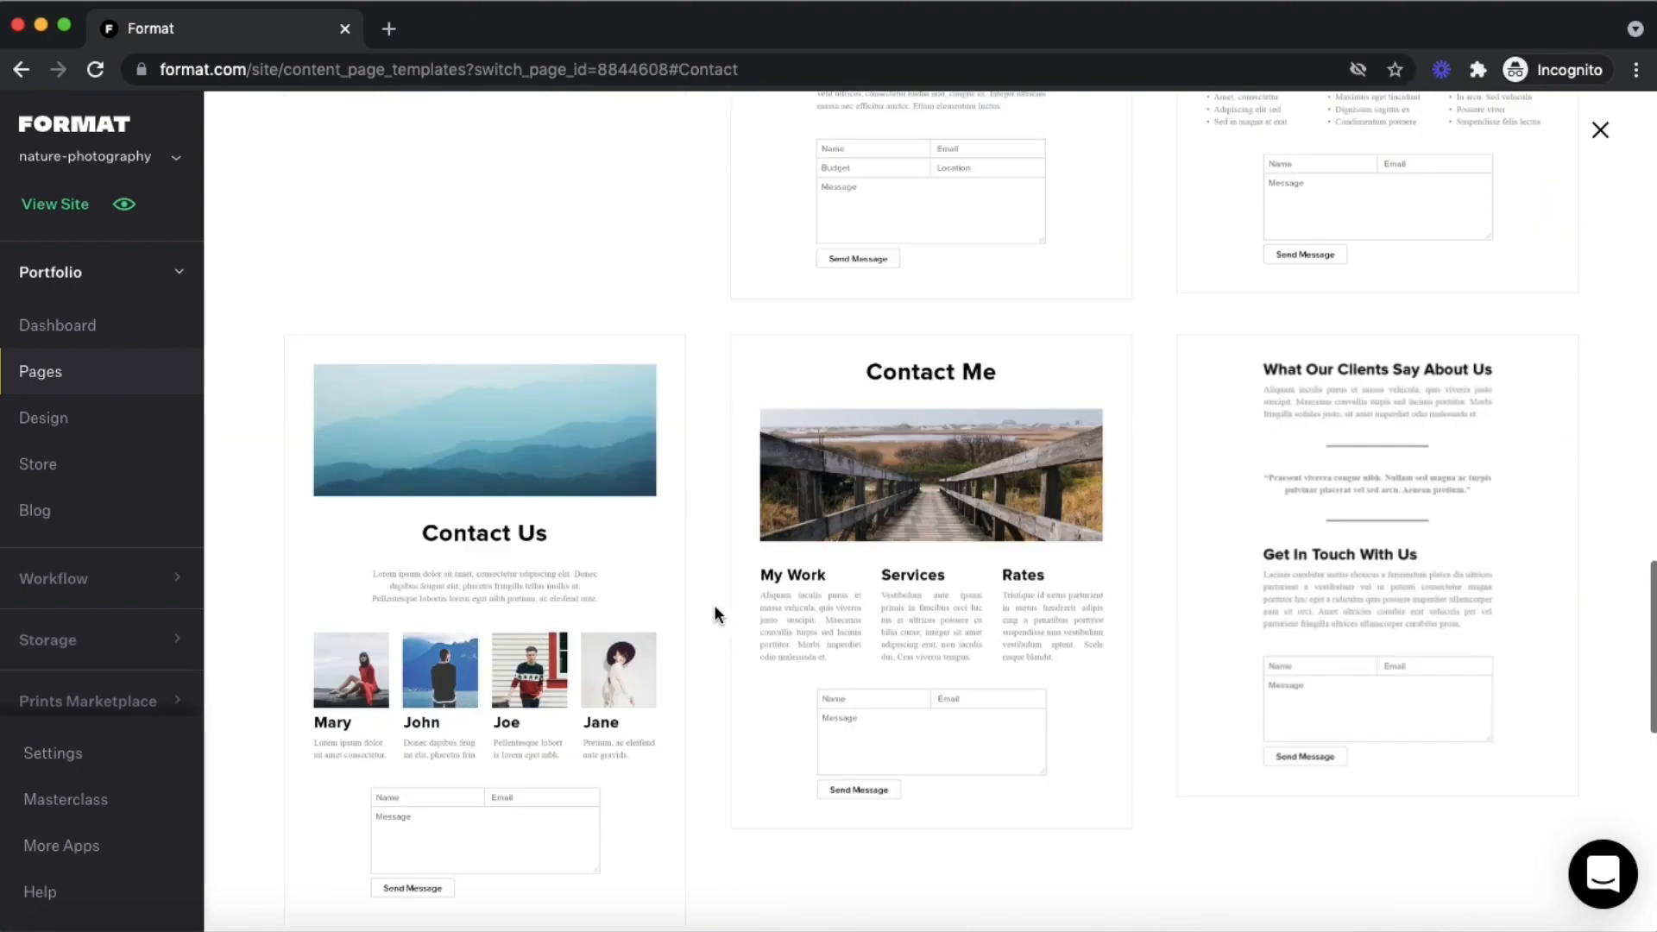
pyautogui.scroll(15, 714, 609)
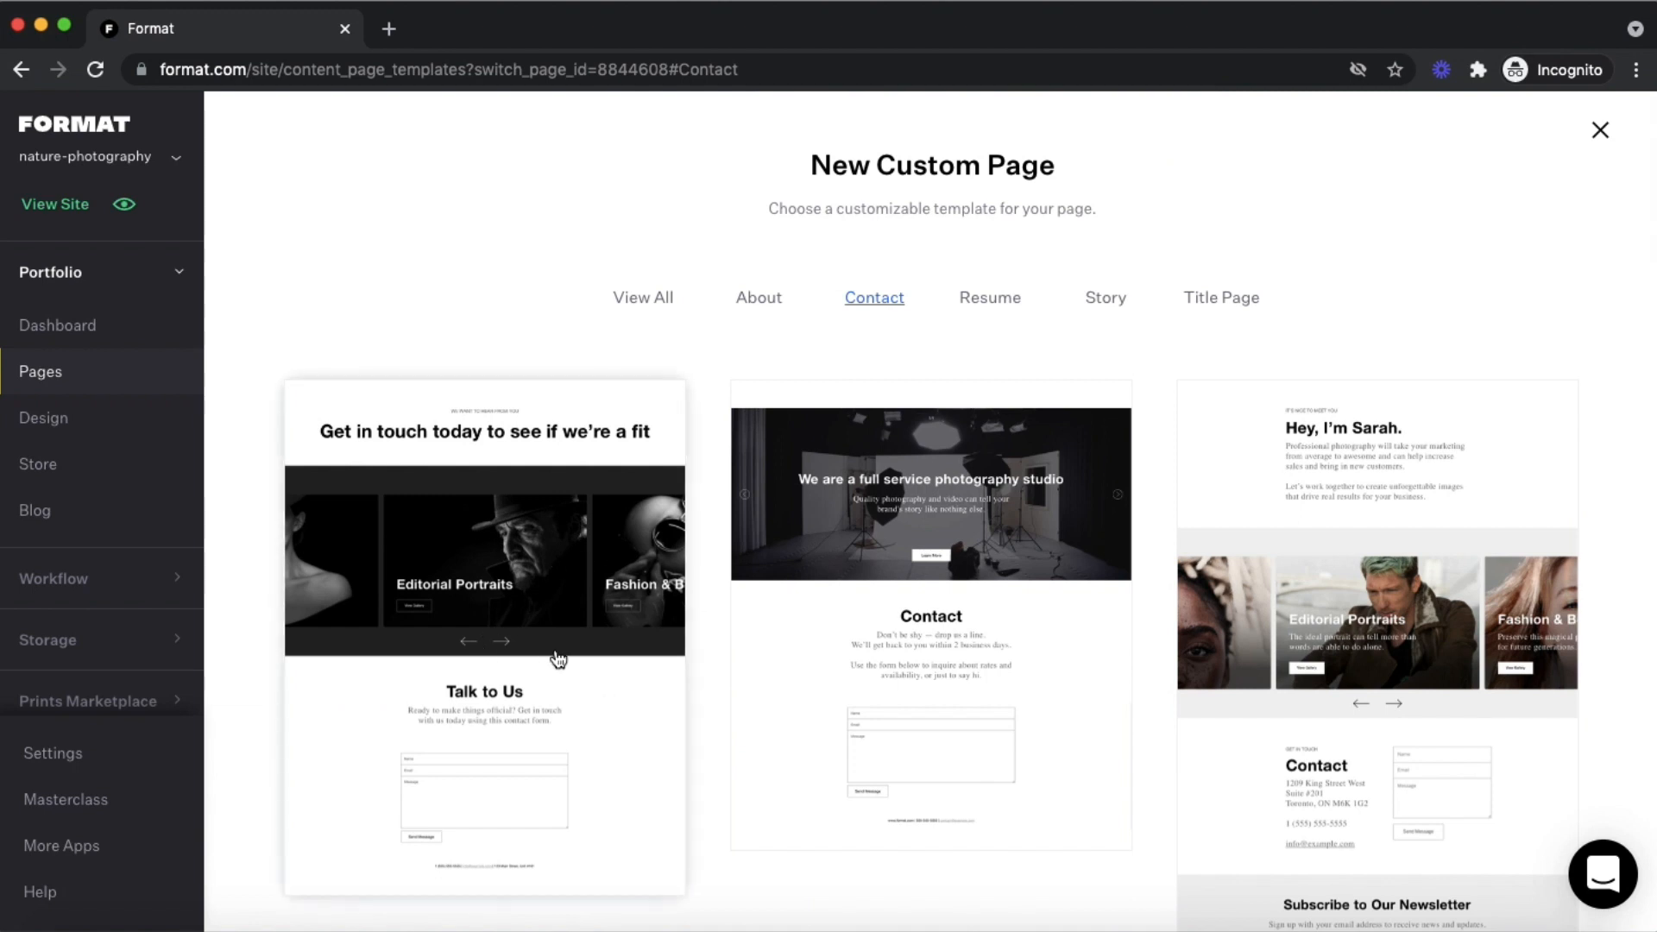
pyautogui.click(481, 573)
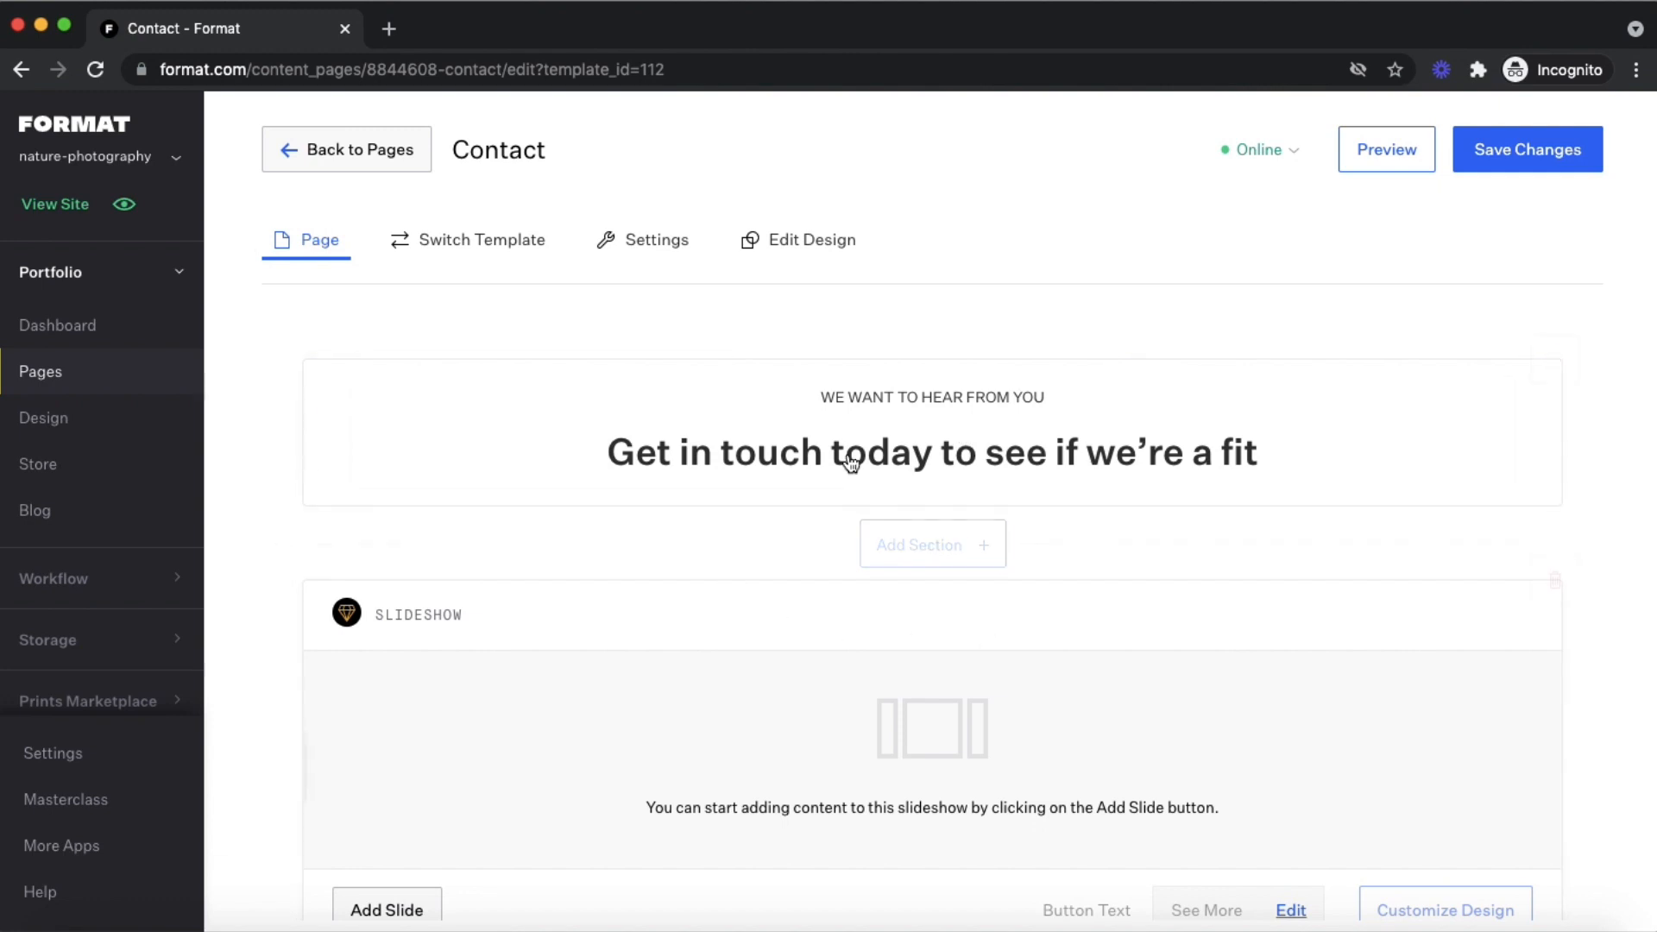
# Replace the large heading under "WE WANT TO HEAR FROM YOU" with "Let's talk"
pyautogui.scroll(-2, 828, 579)
pyautogui.scroll(-10, 825, 610)
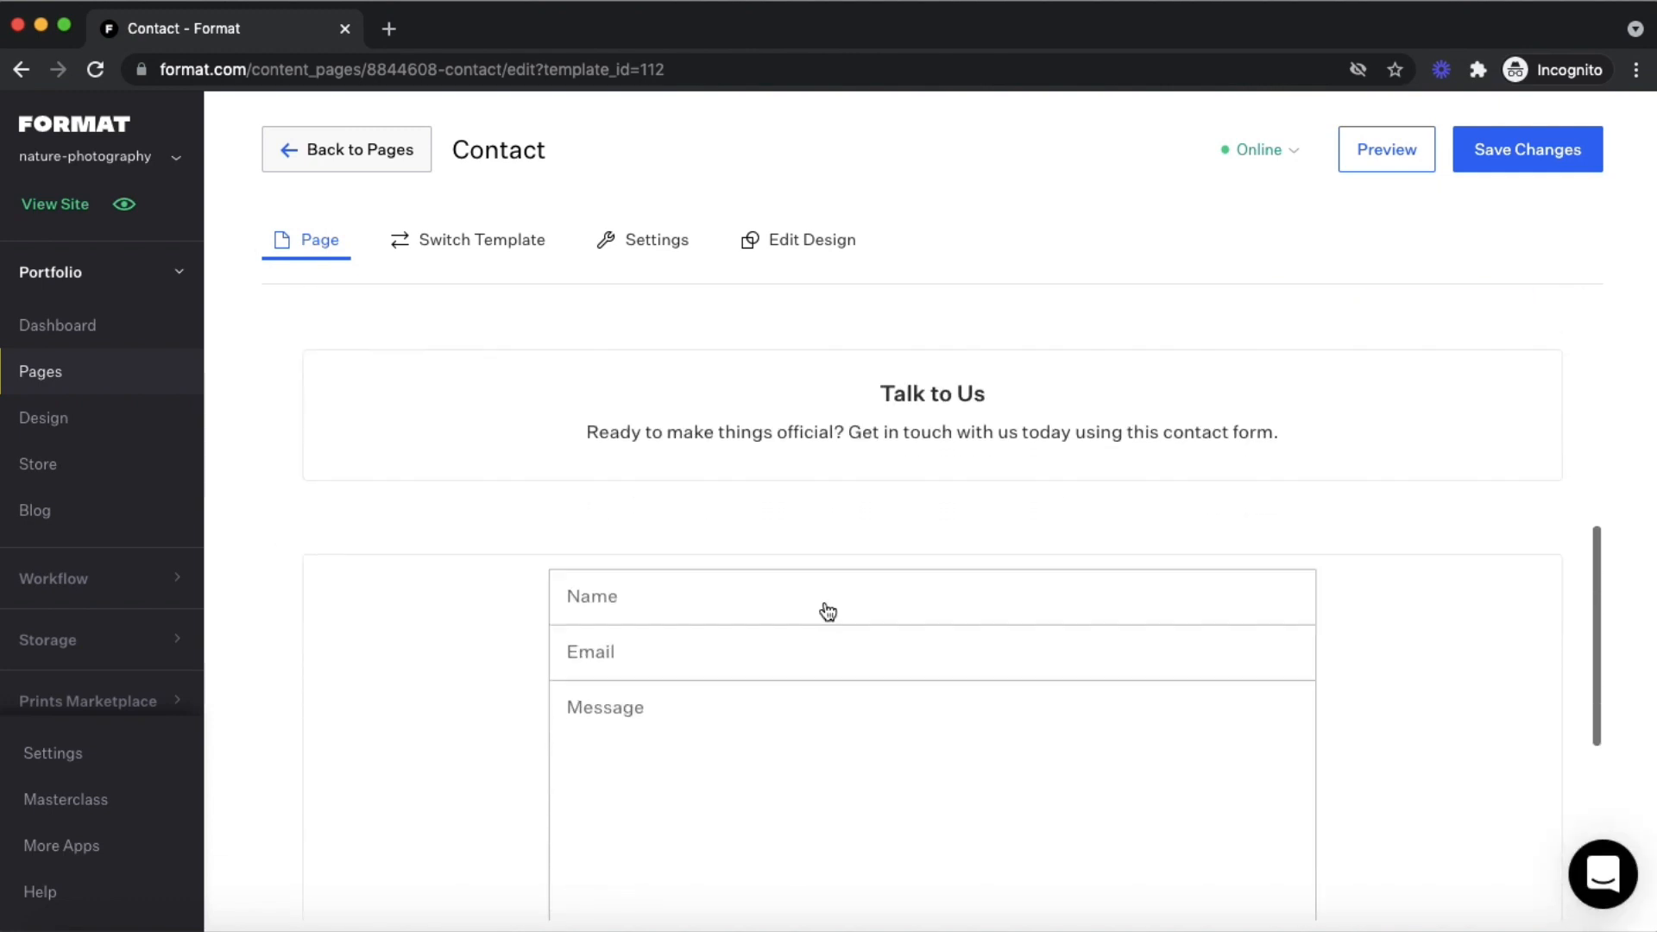
pyautogui.scroll(10, 829, 598)
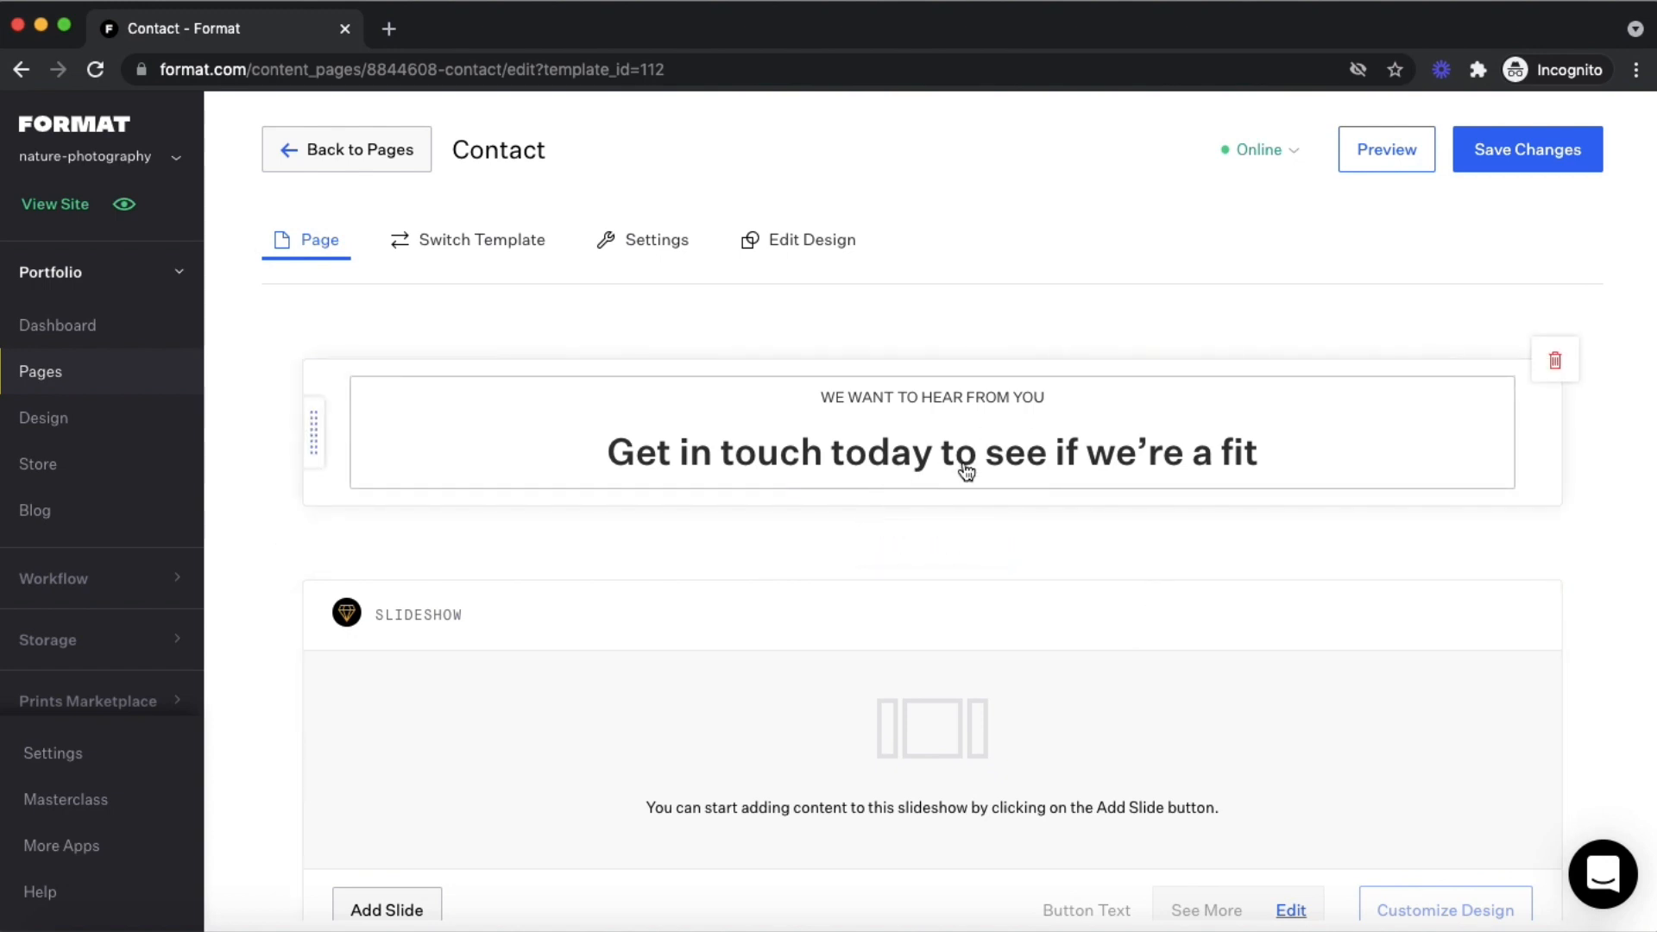
pyautogui.click(1025, 456)
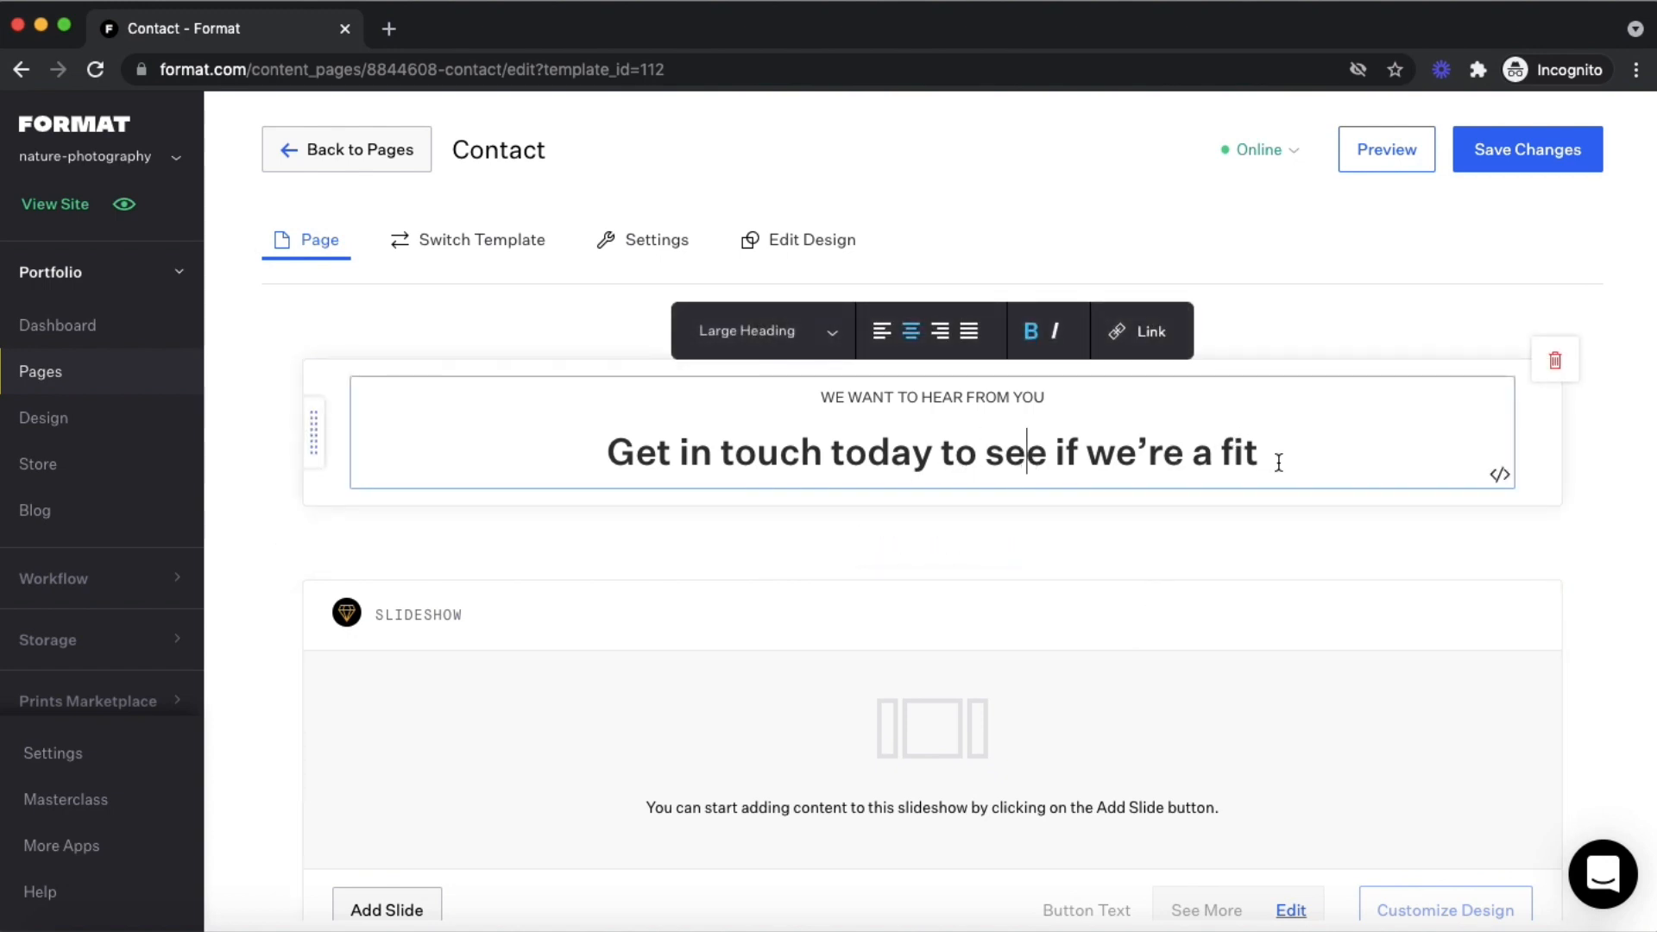
pyautogui.moveTo(1286, 462); pyautogui.dragTo(602, 450)
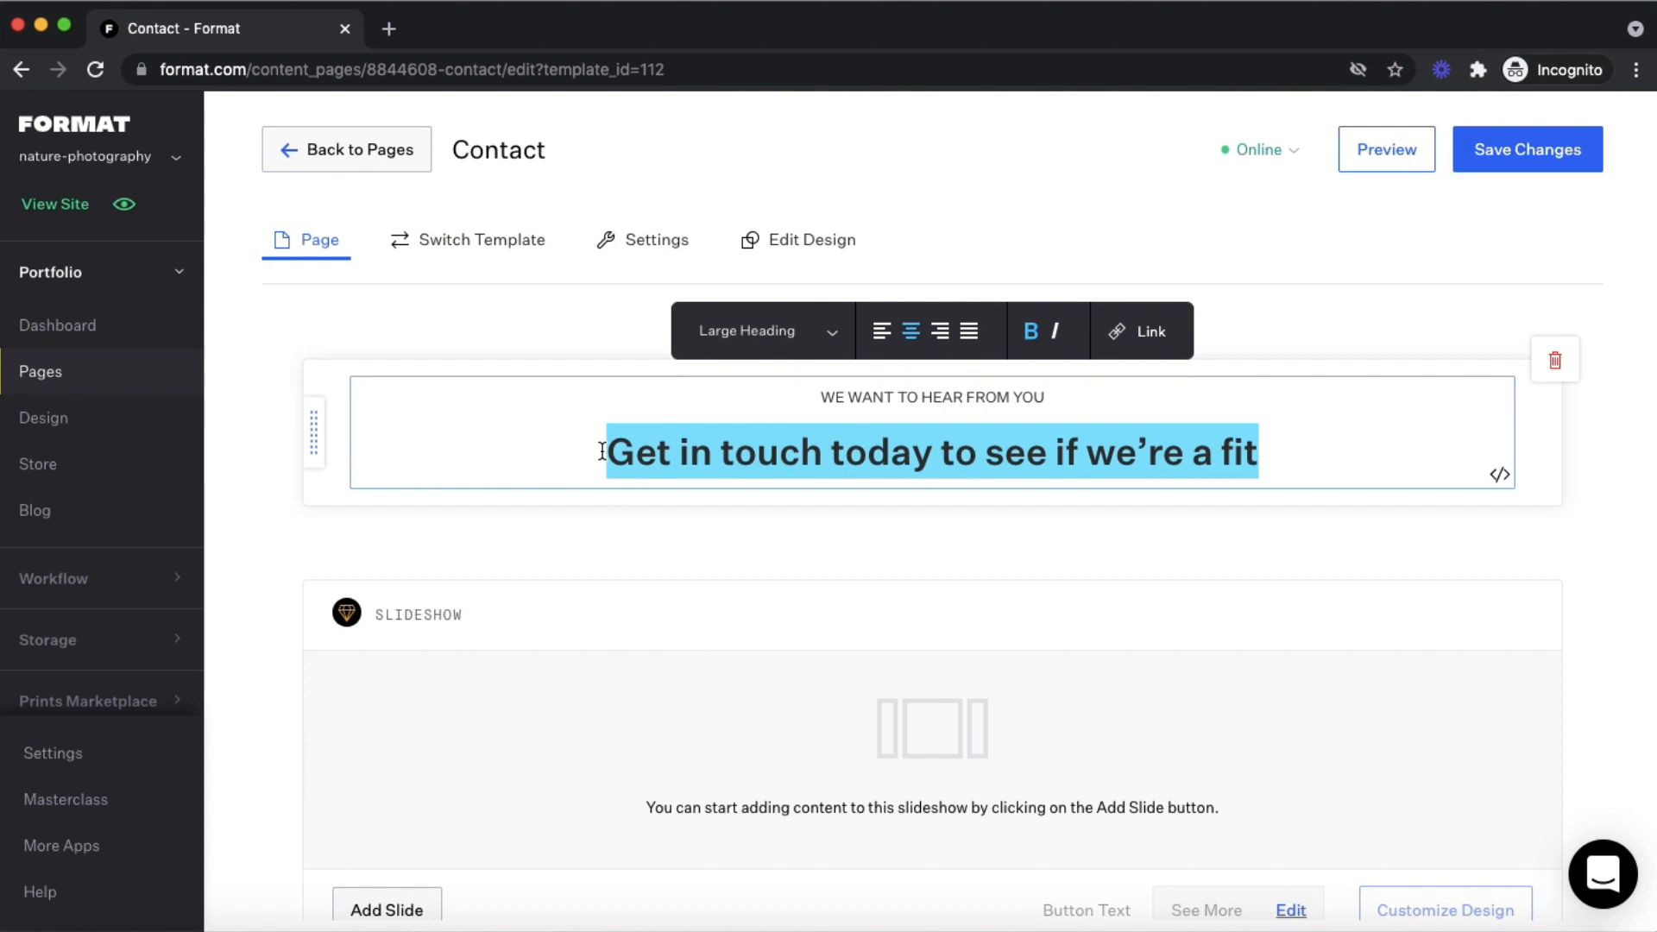
pyautogui.write("Let'st")
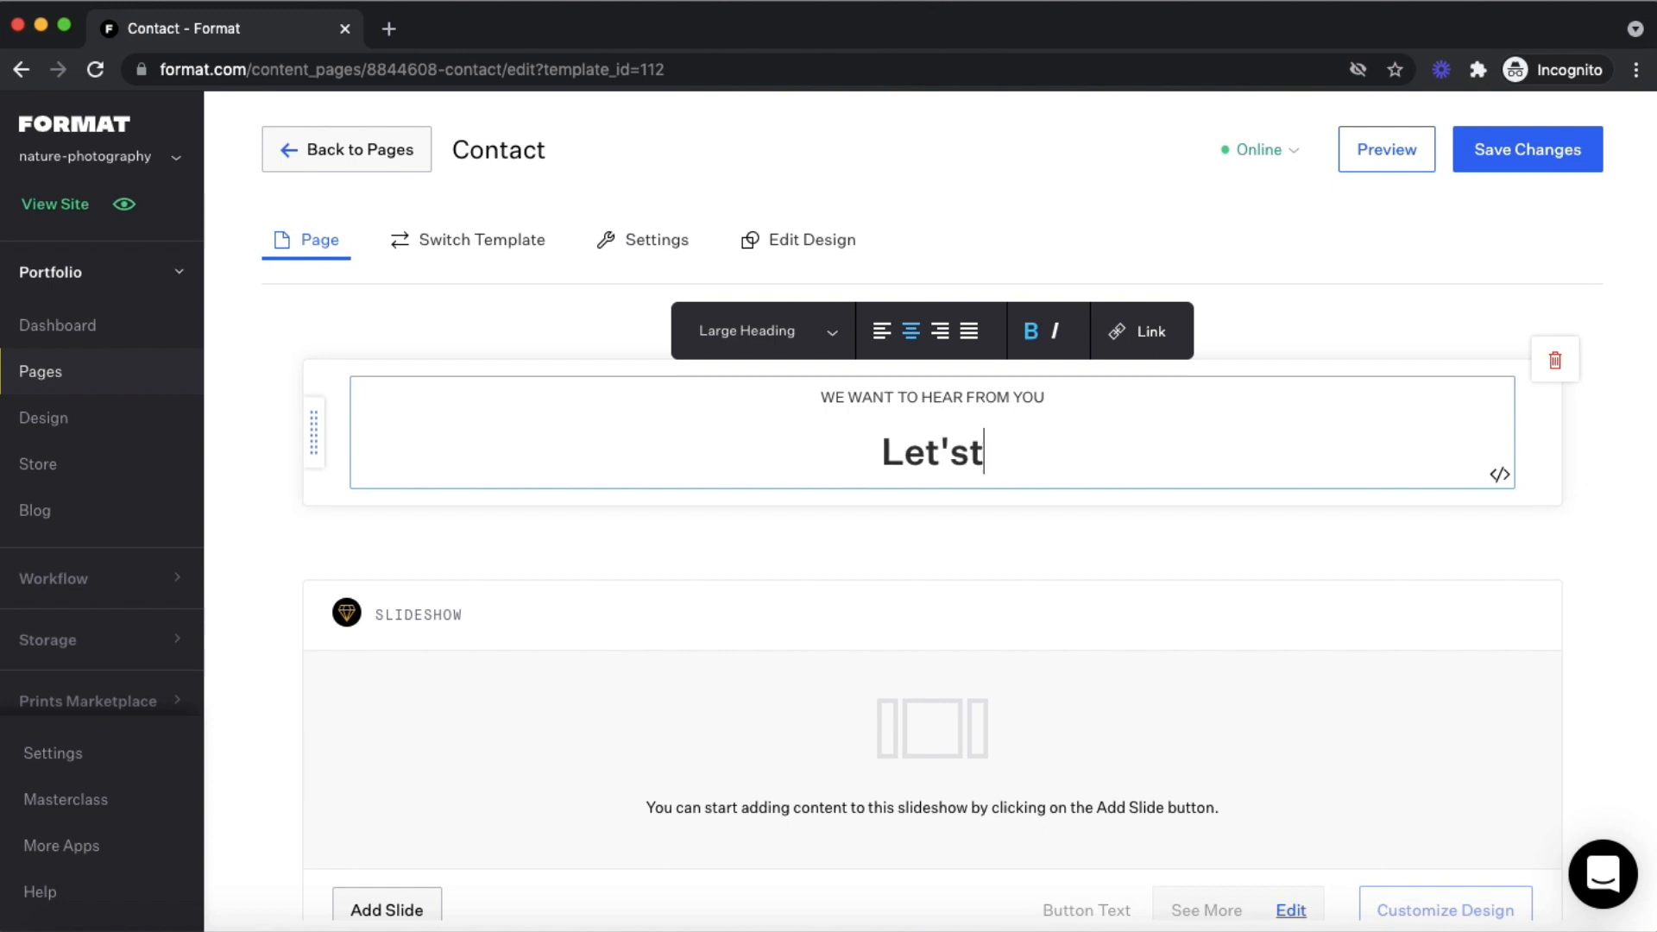
pyautogui.press('BackSpace')
pyautogui.write('talk')
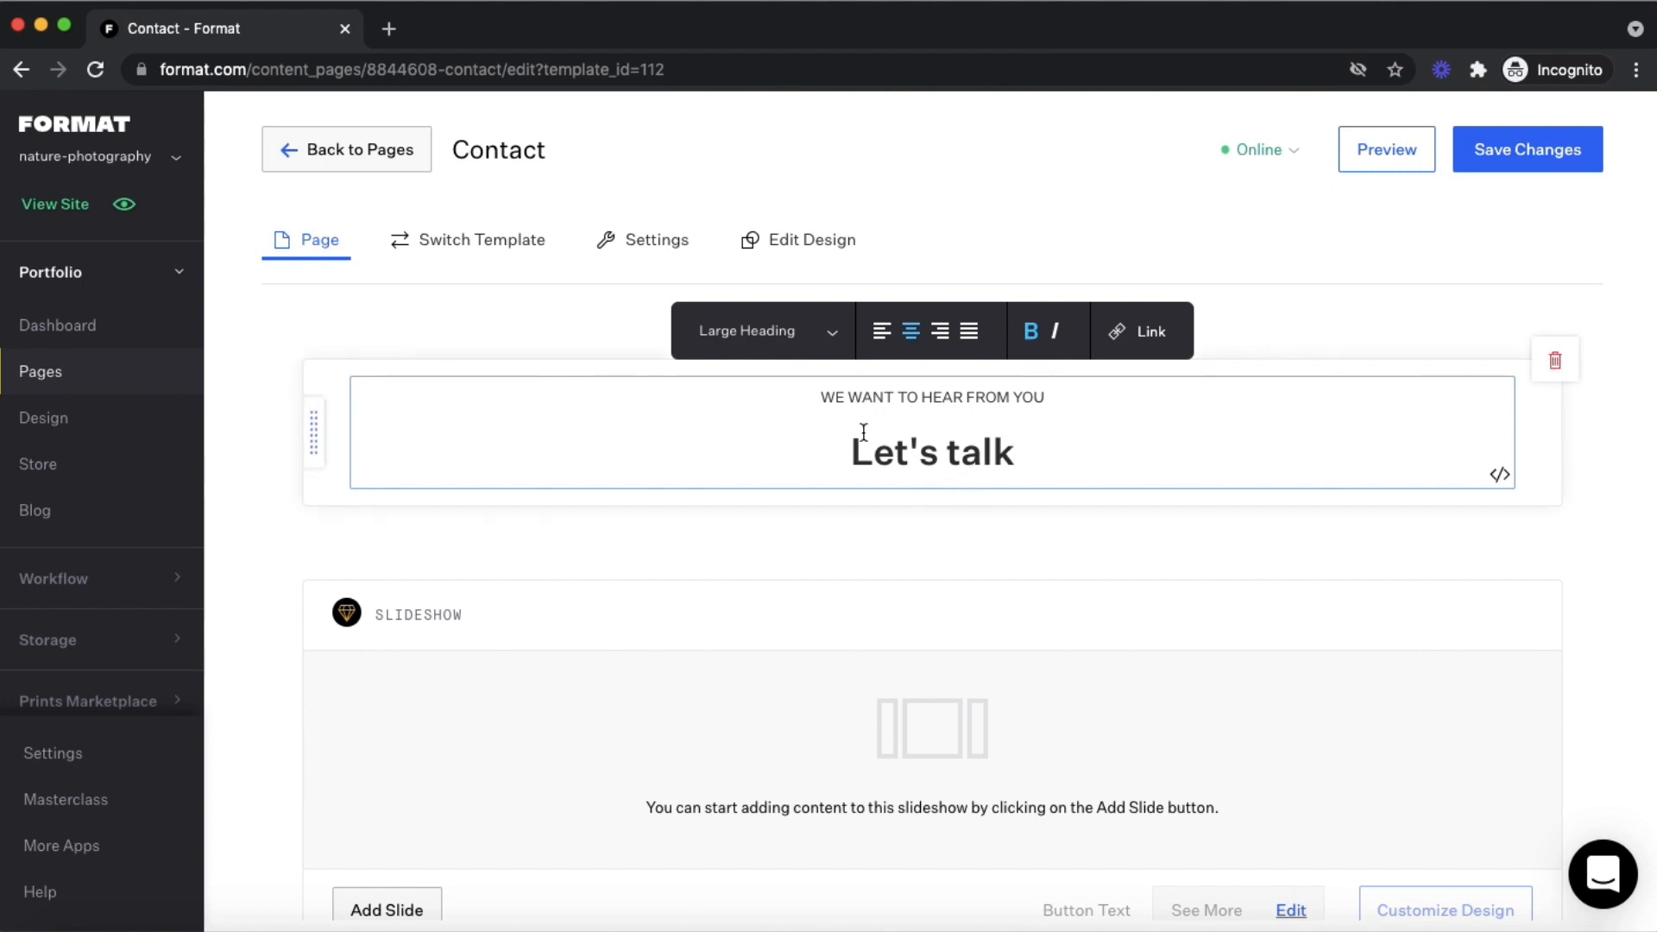
# Set the "Let's talk" text to the Body style and centre-align the text section
pyautogui.click(814, 337)
pyautogui.click(749, 477)
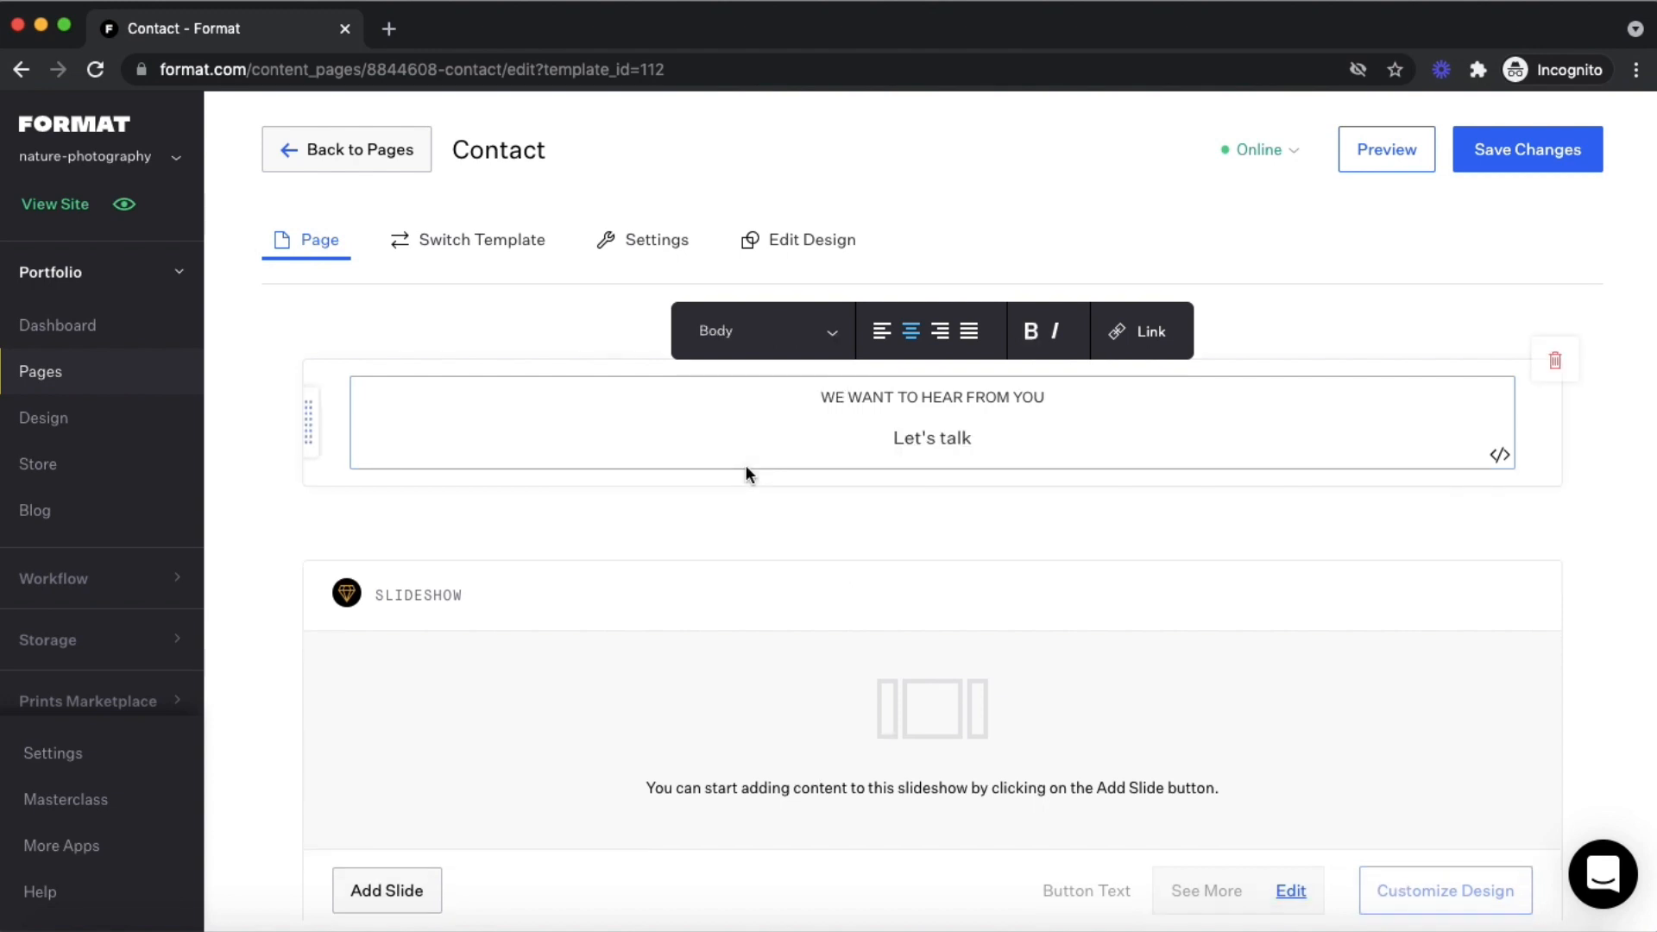
pyautogui.click(970, 331)
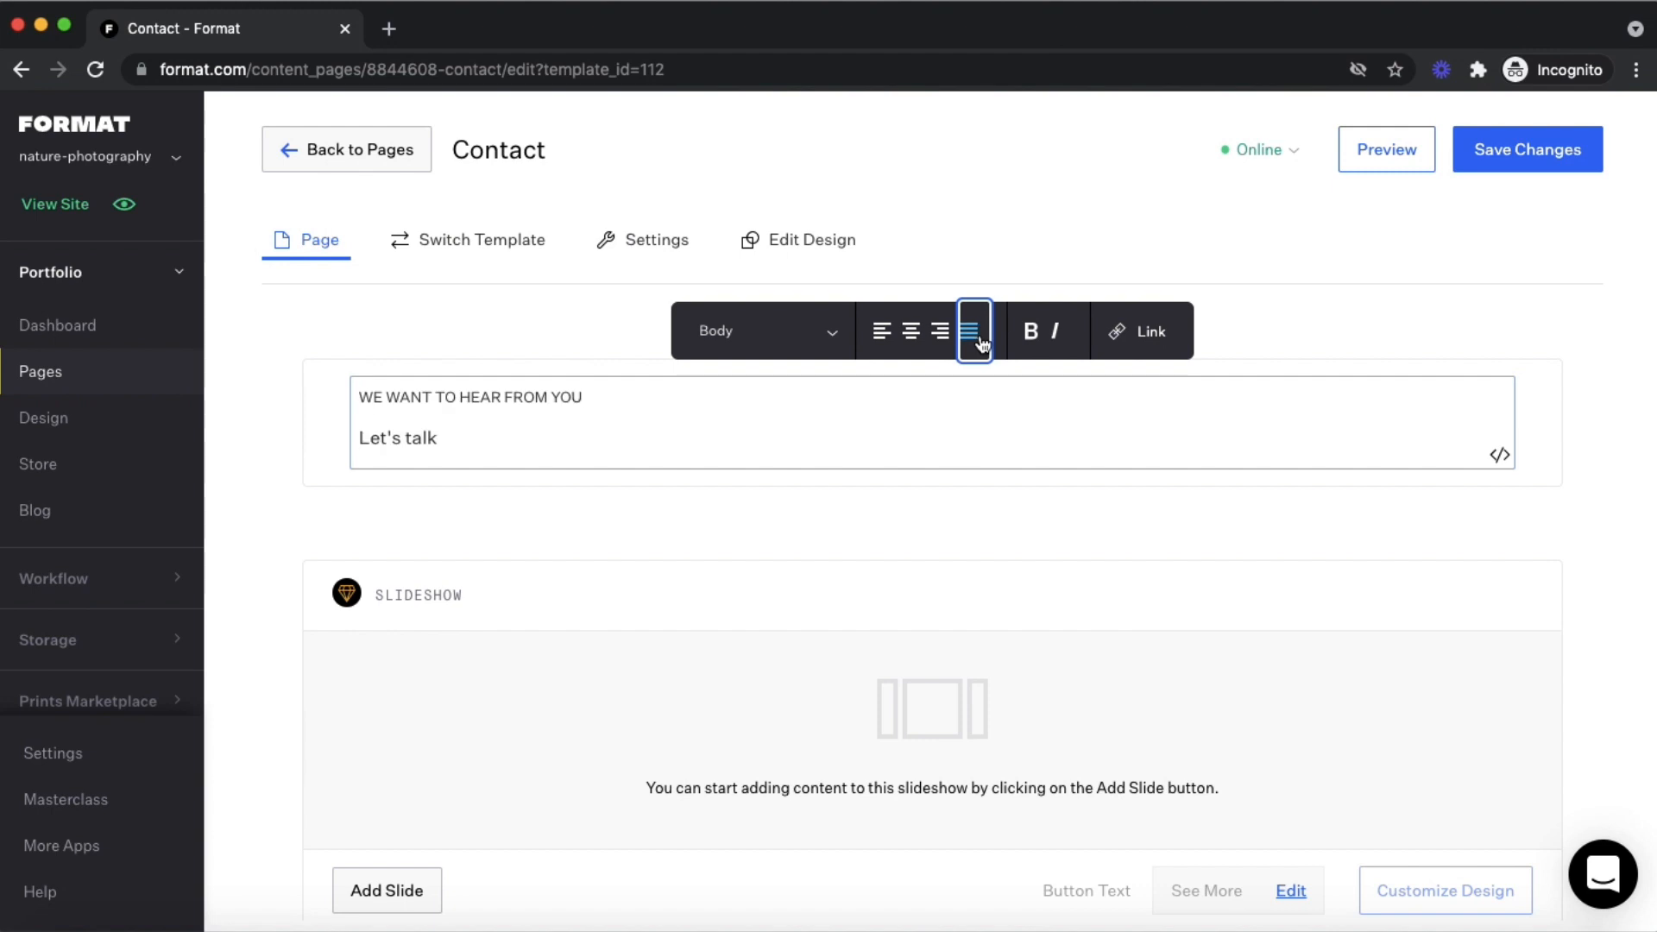
pyautogui.click(917, 333)
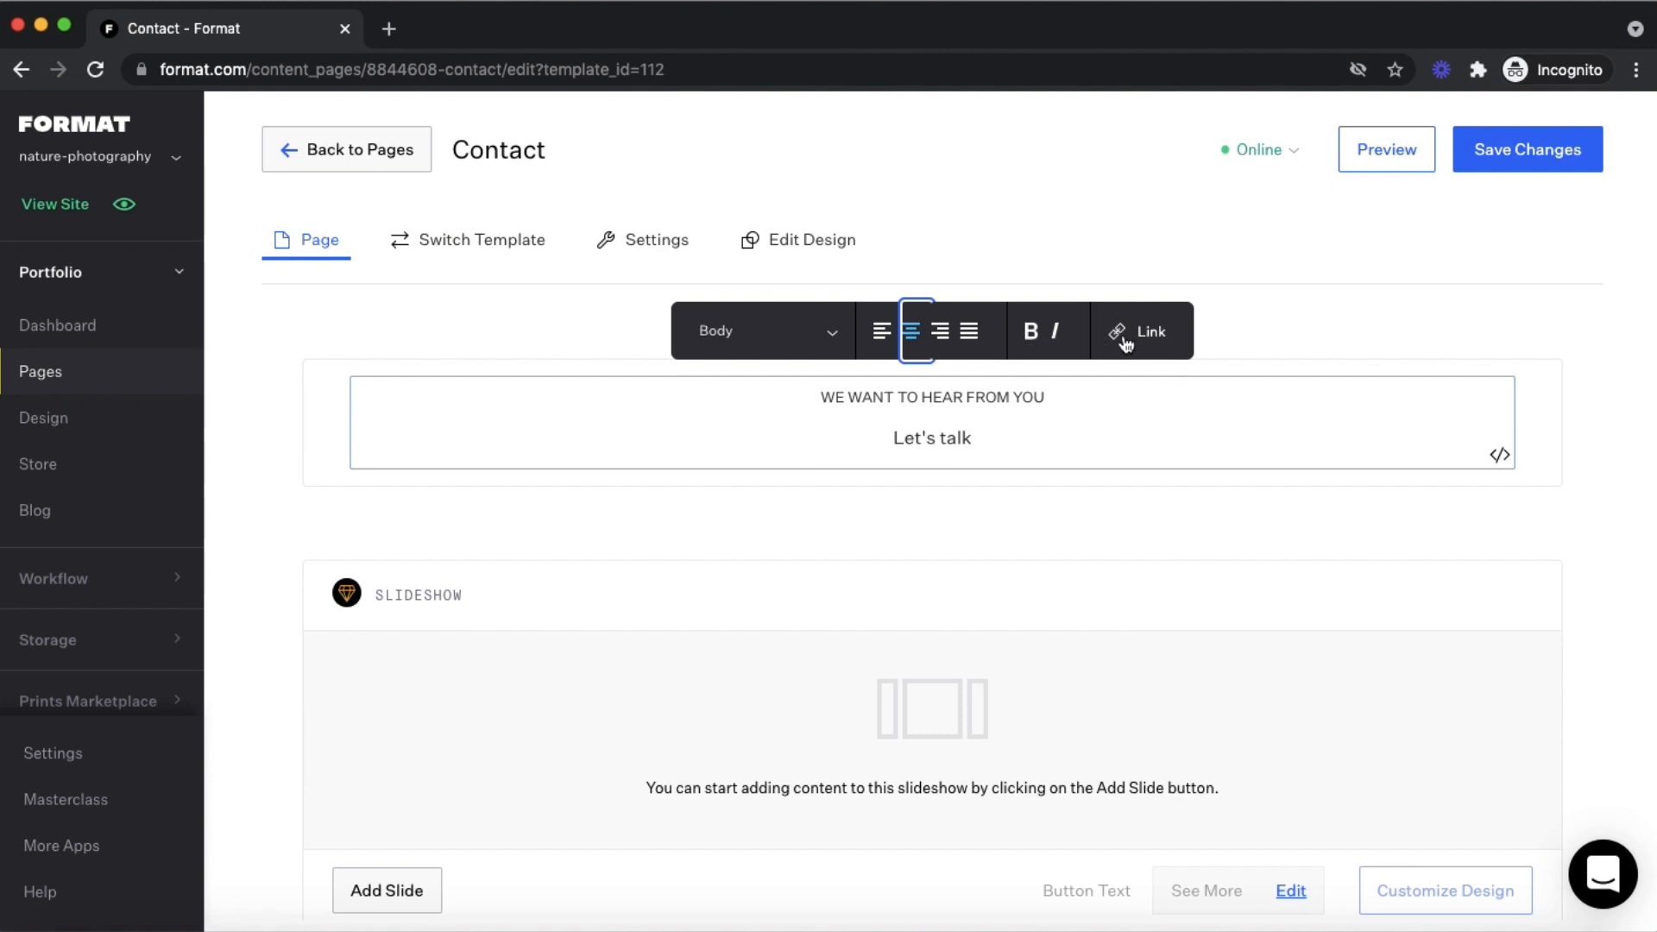
pyautogui.moveTo(968, 446); pyautogui.dragTo(892, 447)
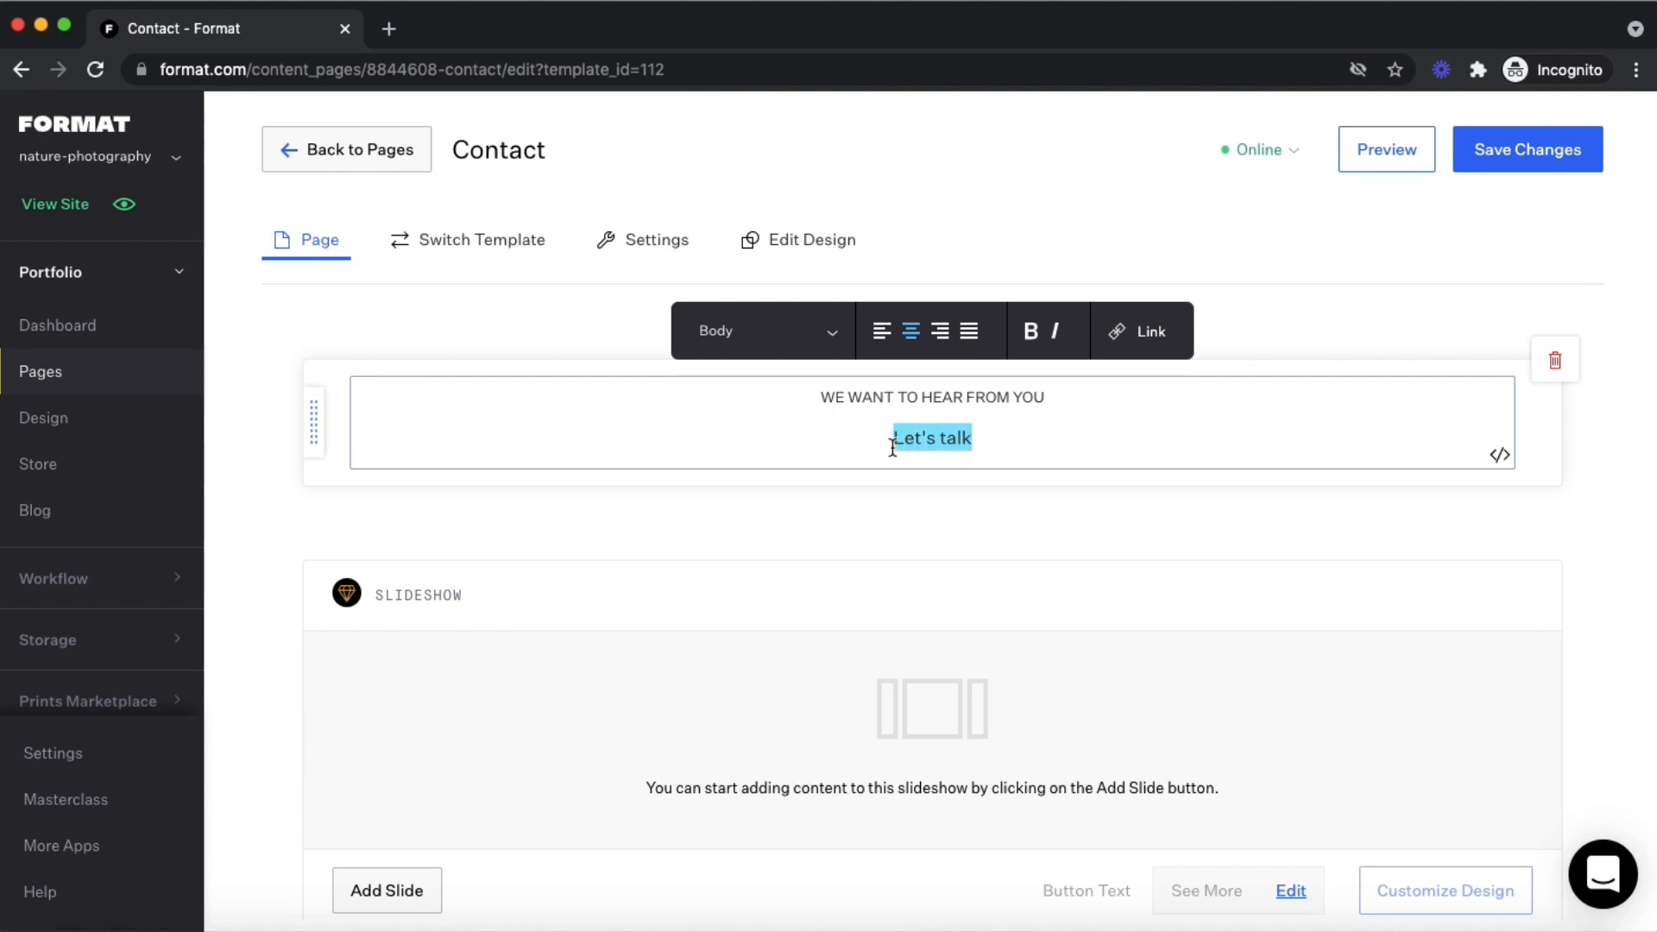
pyautogui.click(1127, 333)
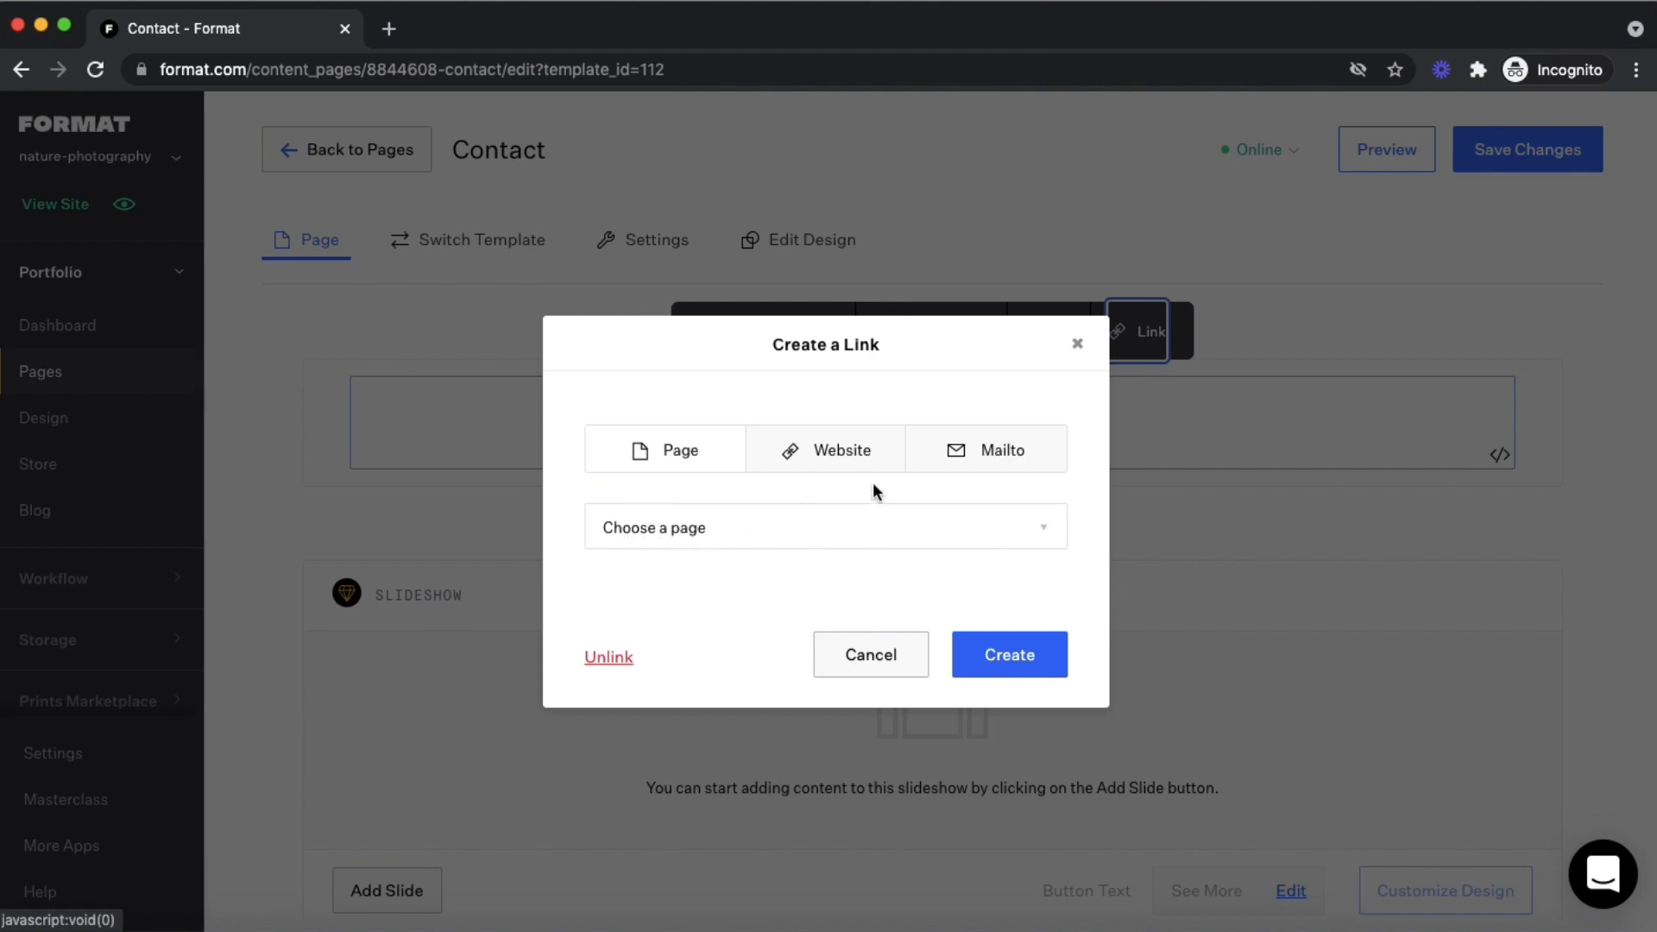
pyautogui.click(808, 456)
pyautogui.click(1000, 462)
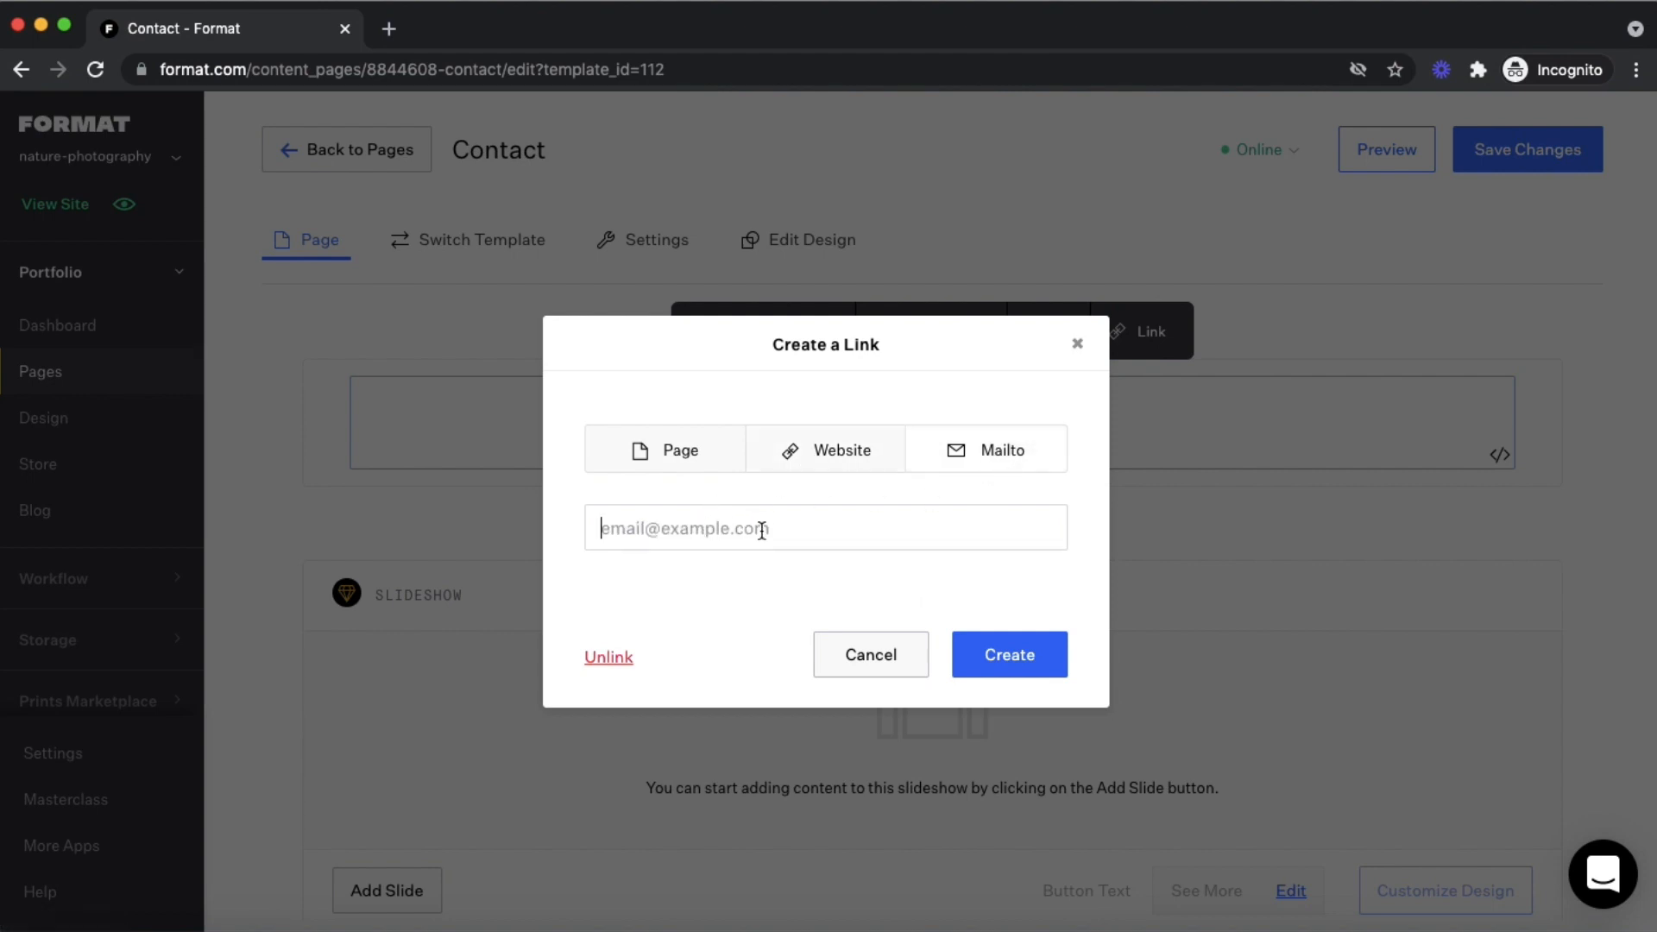
pyautogui.click(872, 657)
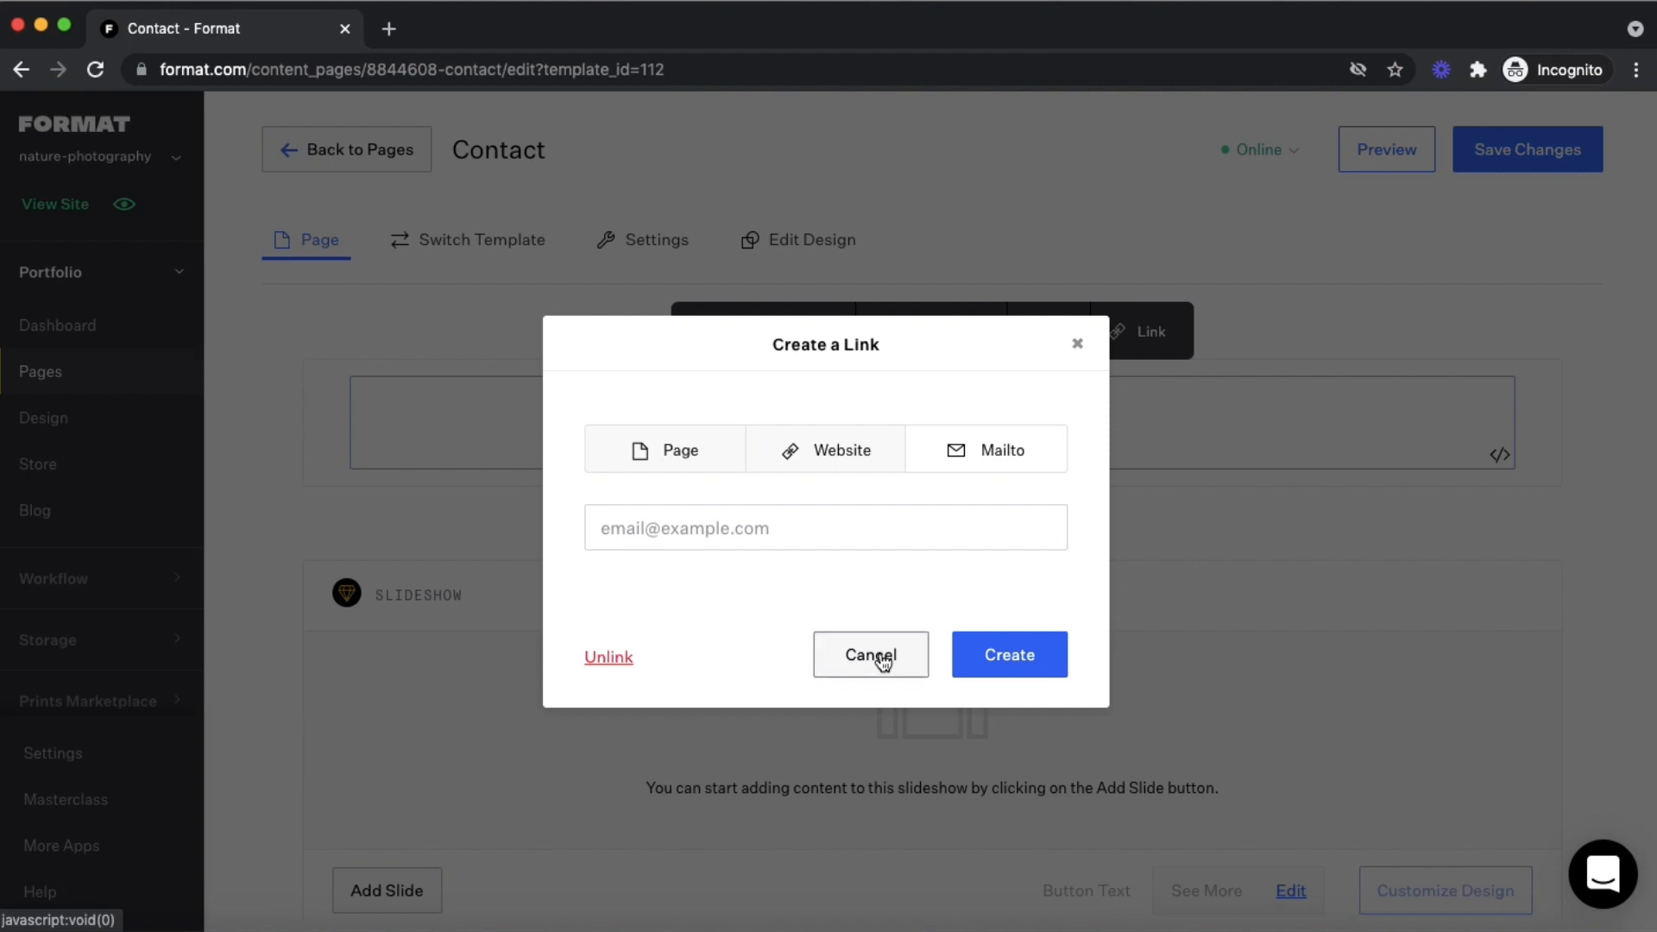
# Add an empty slide to the page's slideshow section
pyautogui.scroll(-3, 728, 613)
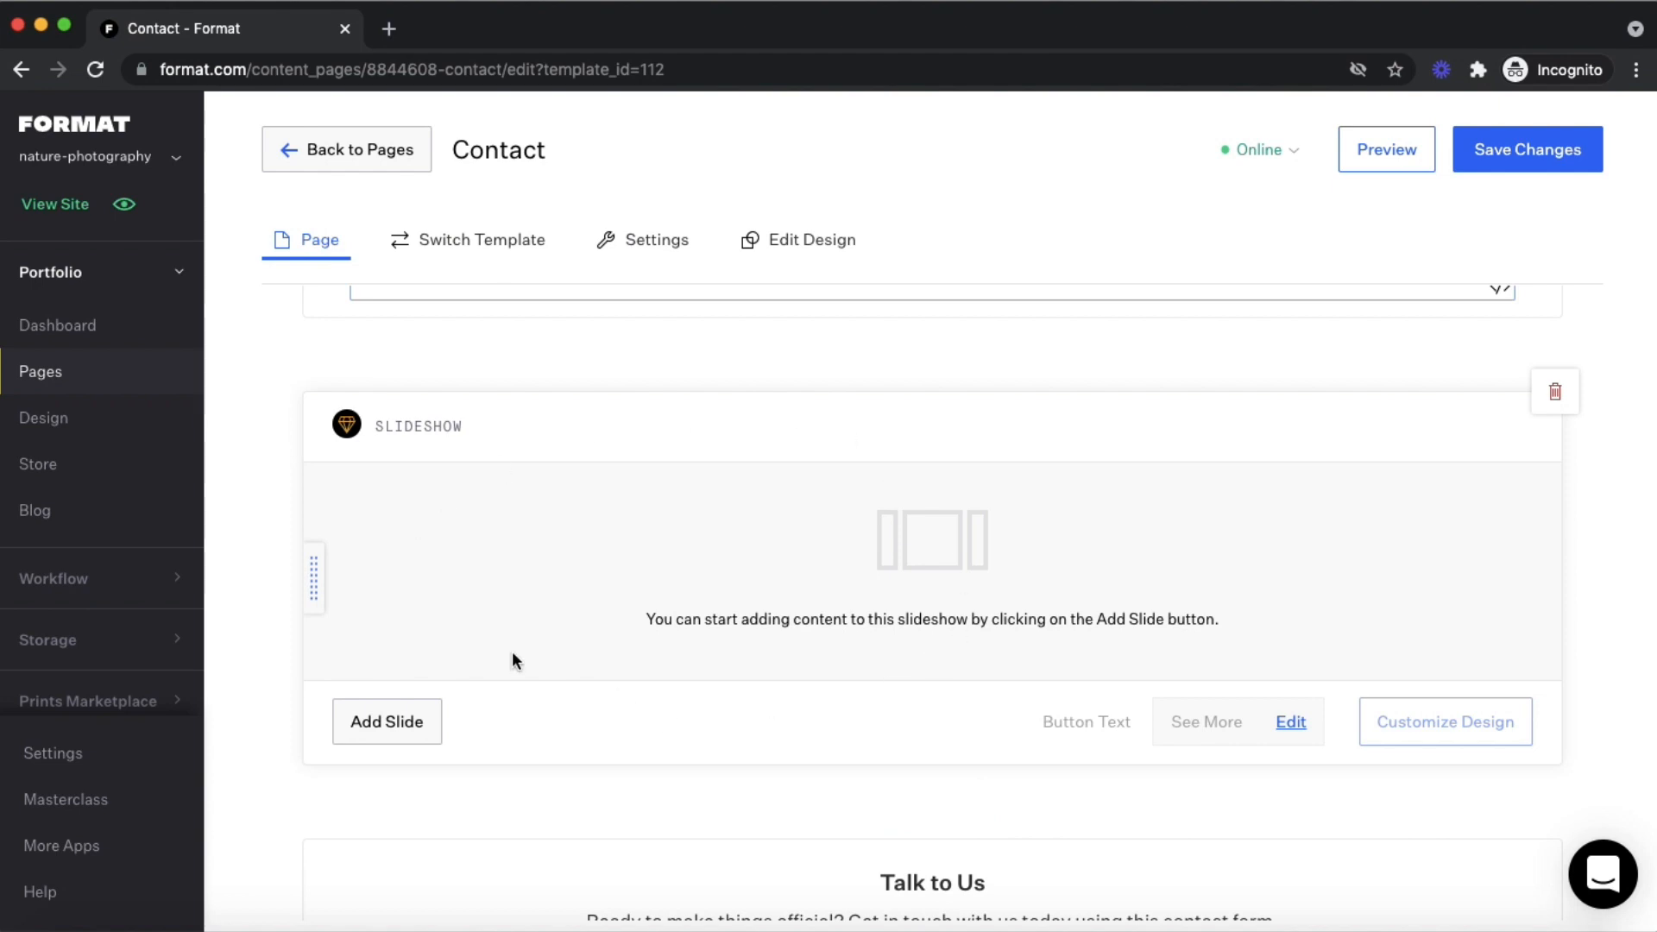
pyautogui.click(371, 730)
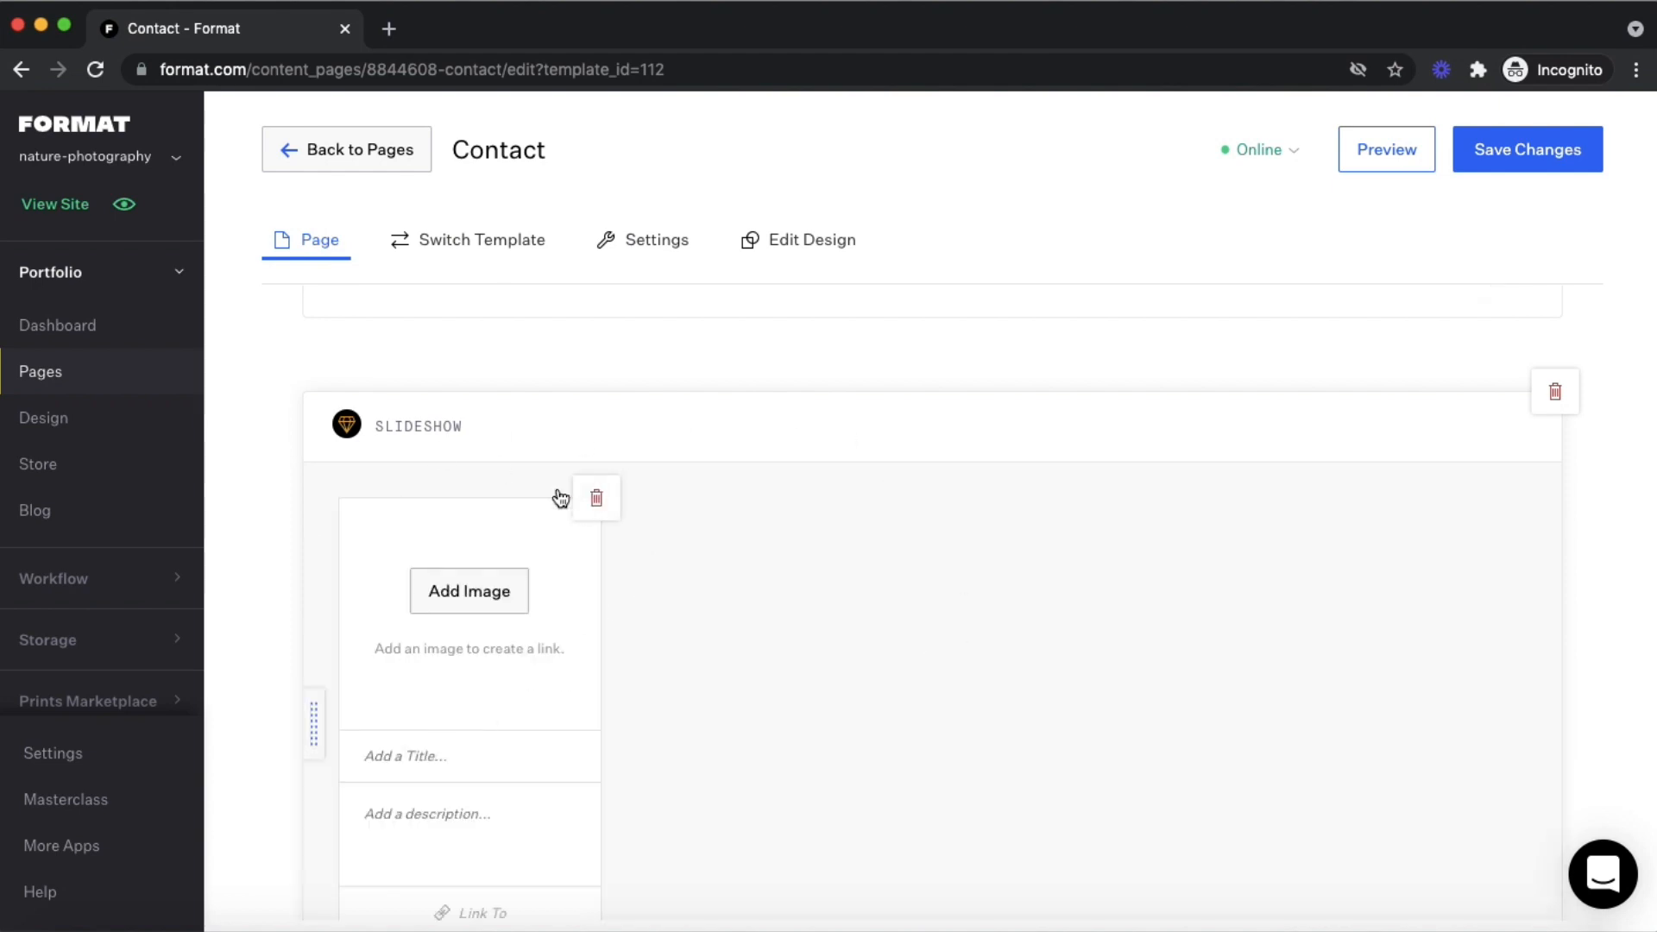
pyautogui.scroll(-3, 602, 747)
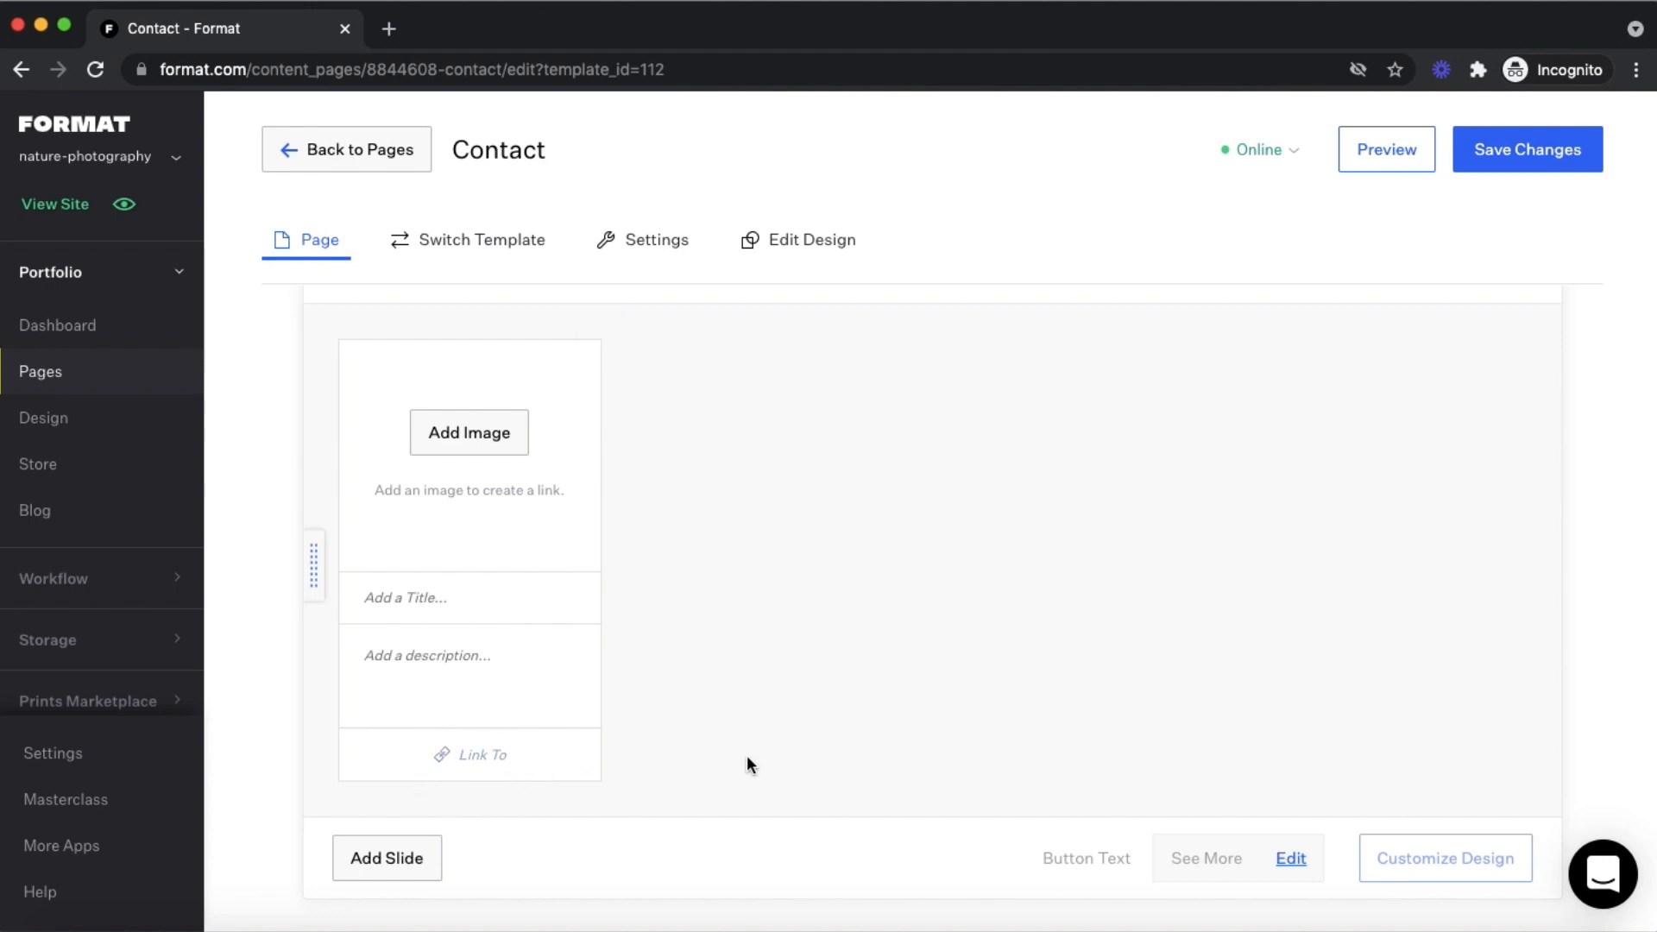
pyautogui.scroll(-6, 747, 760)
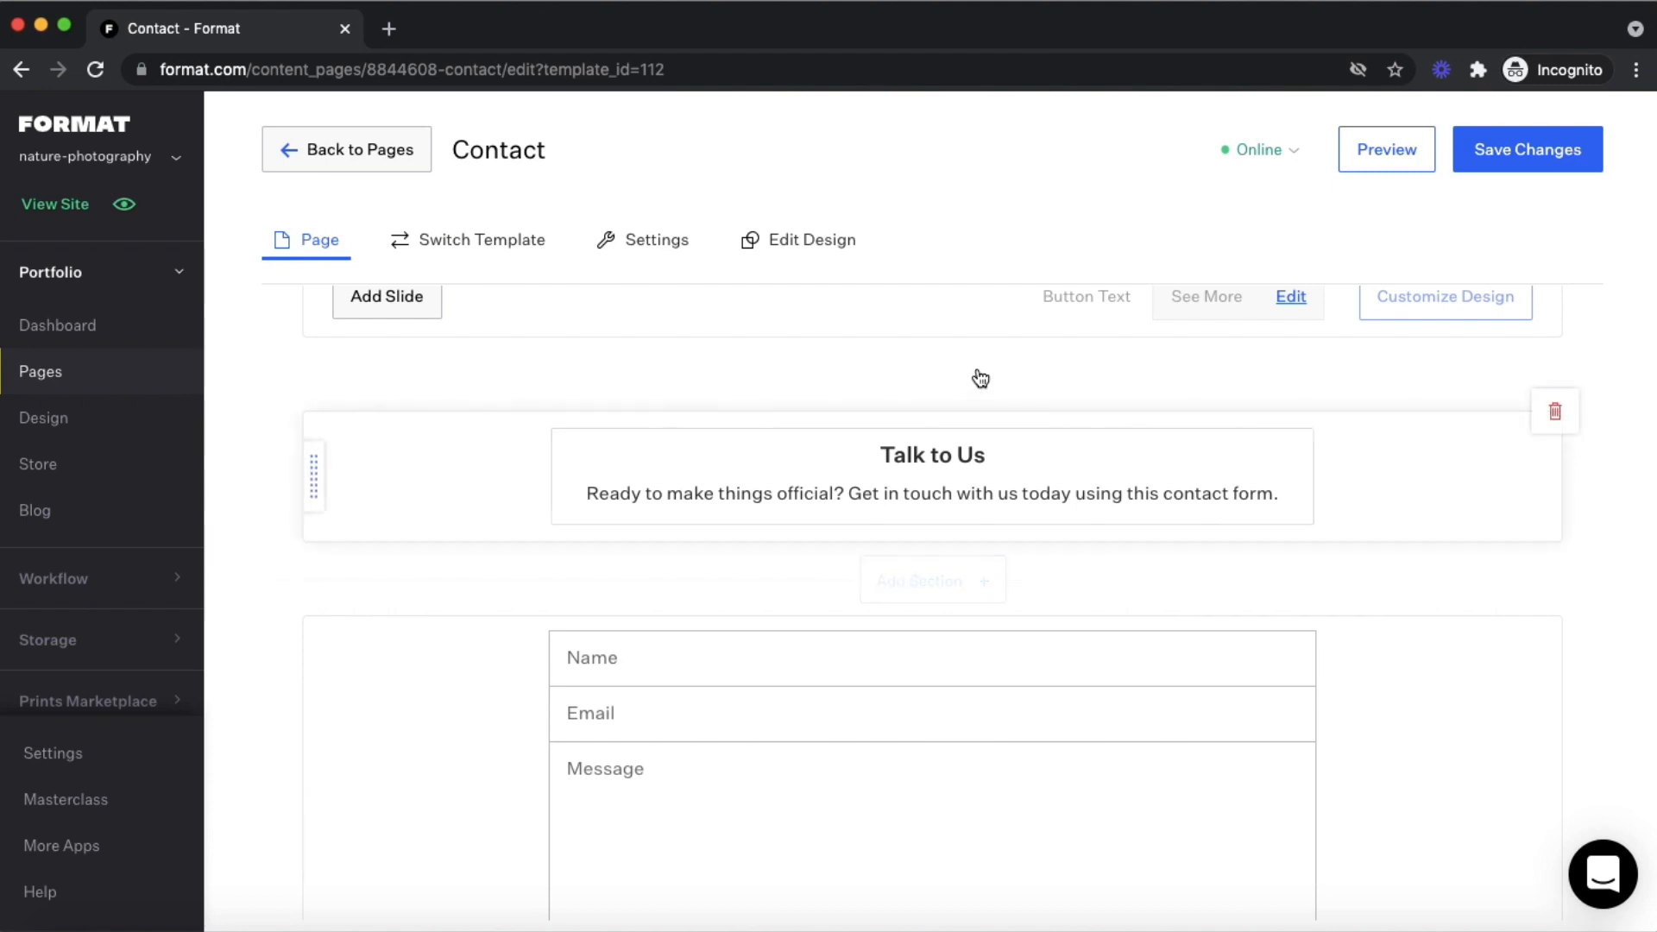
pyautogui.click(967, 497)
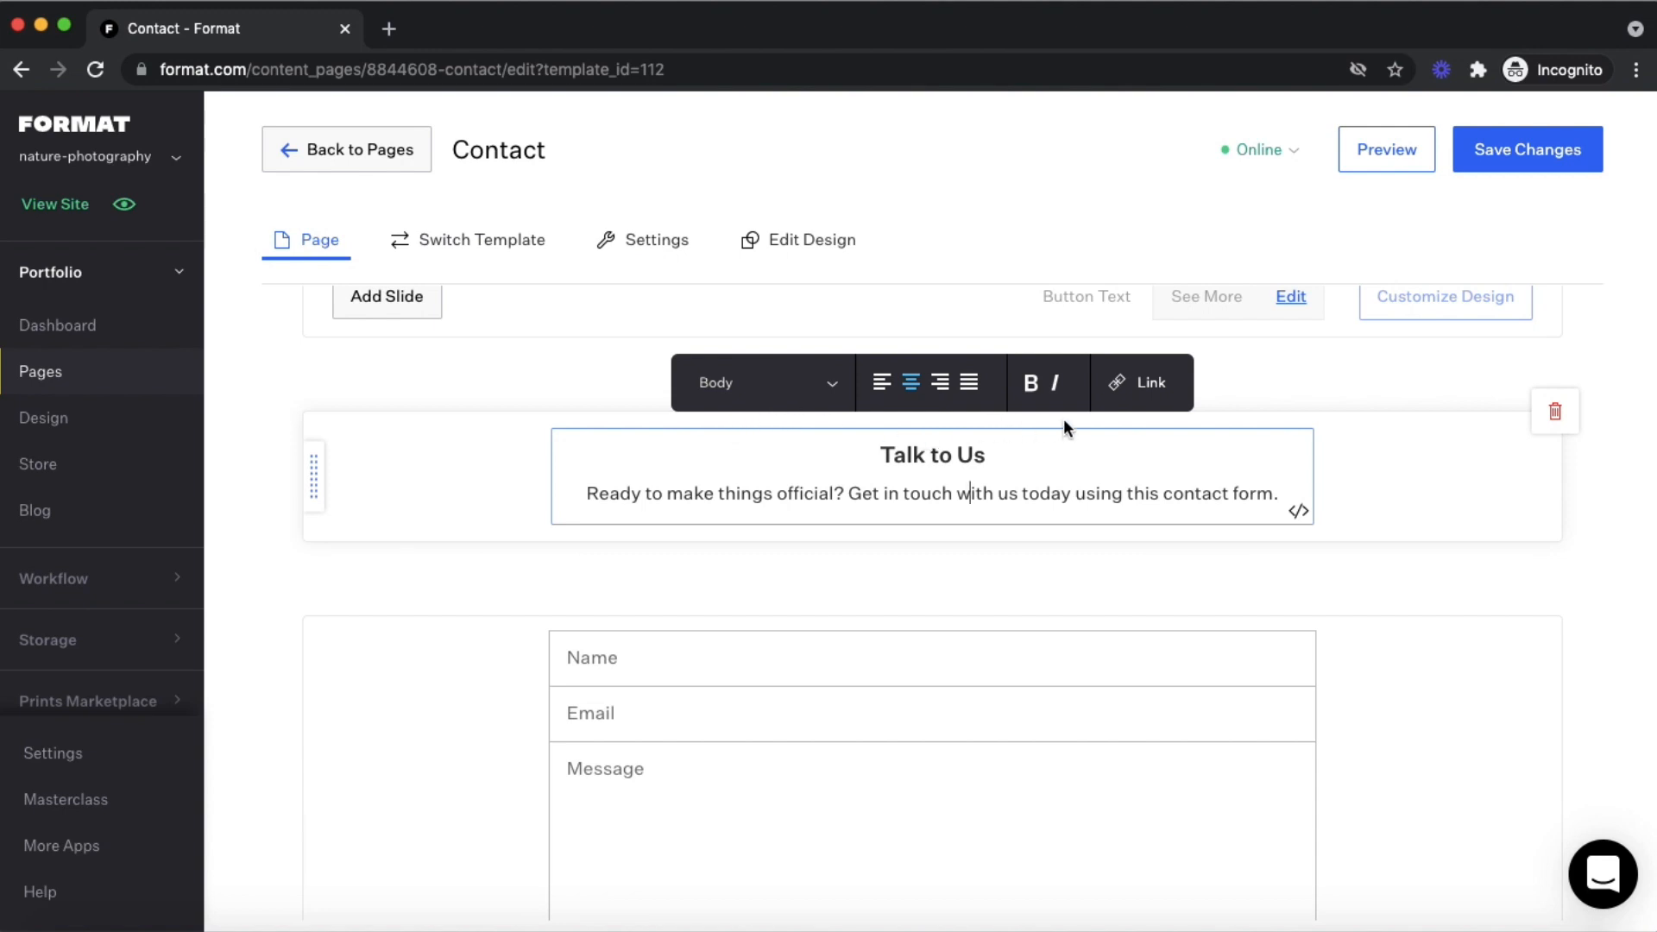
pyautogui.scroll(-3, 1097, 552)
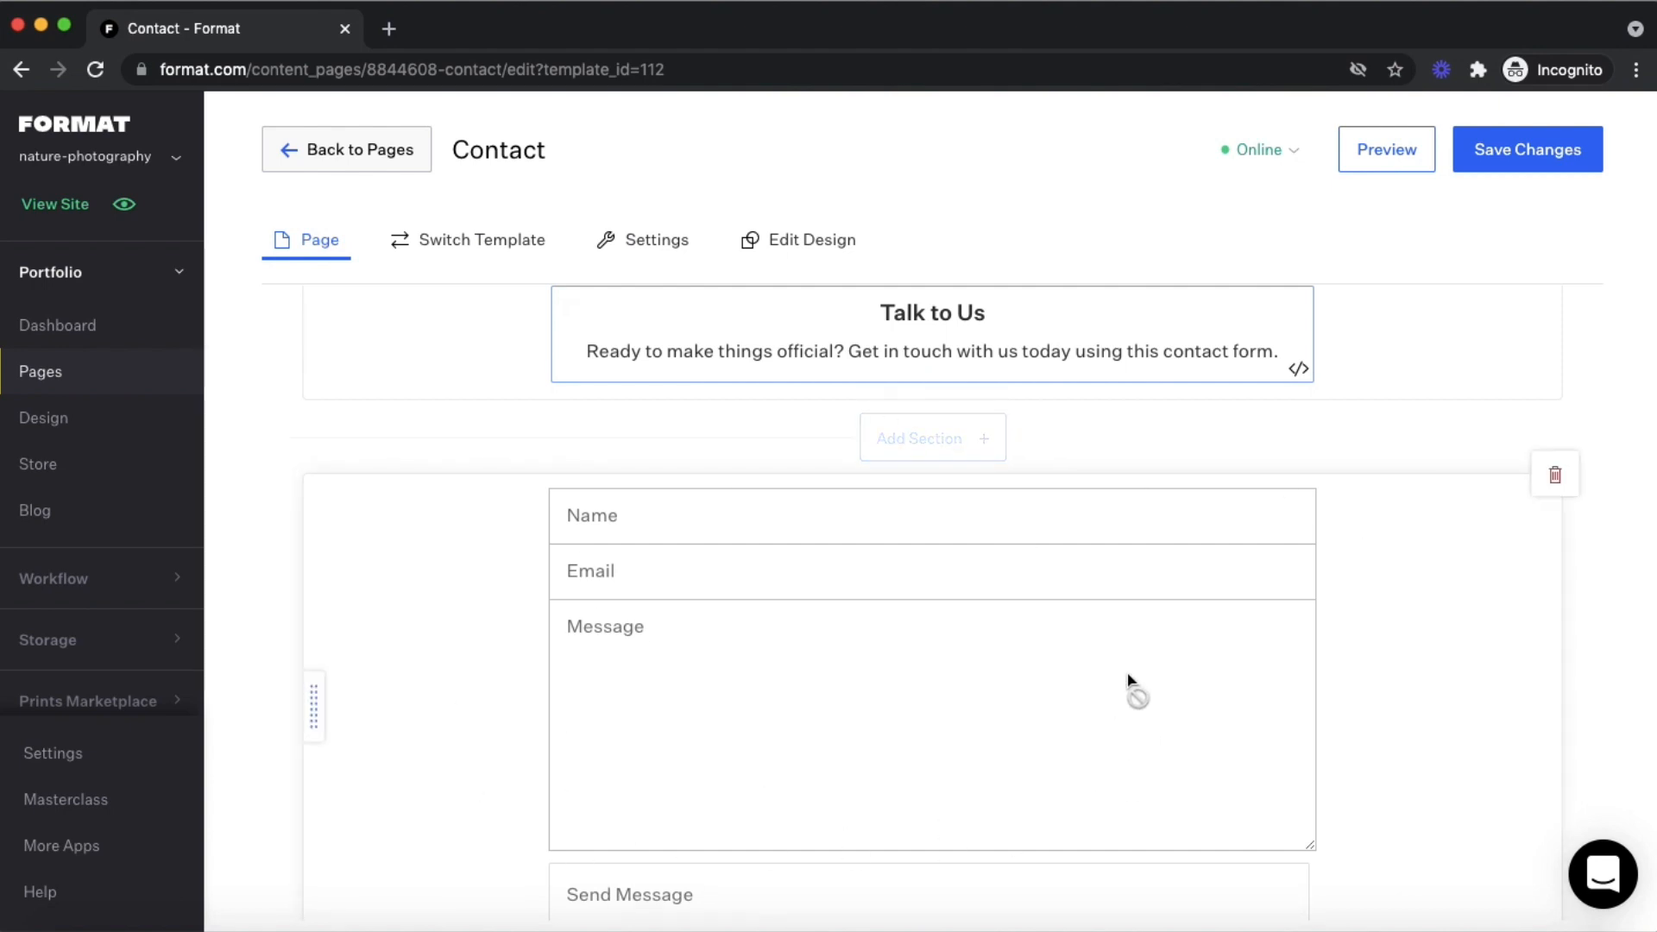
# Replace the Message placeholder in the contact form with "Write your query here"
pyautogui.click(593, 520)
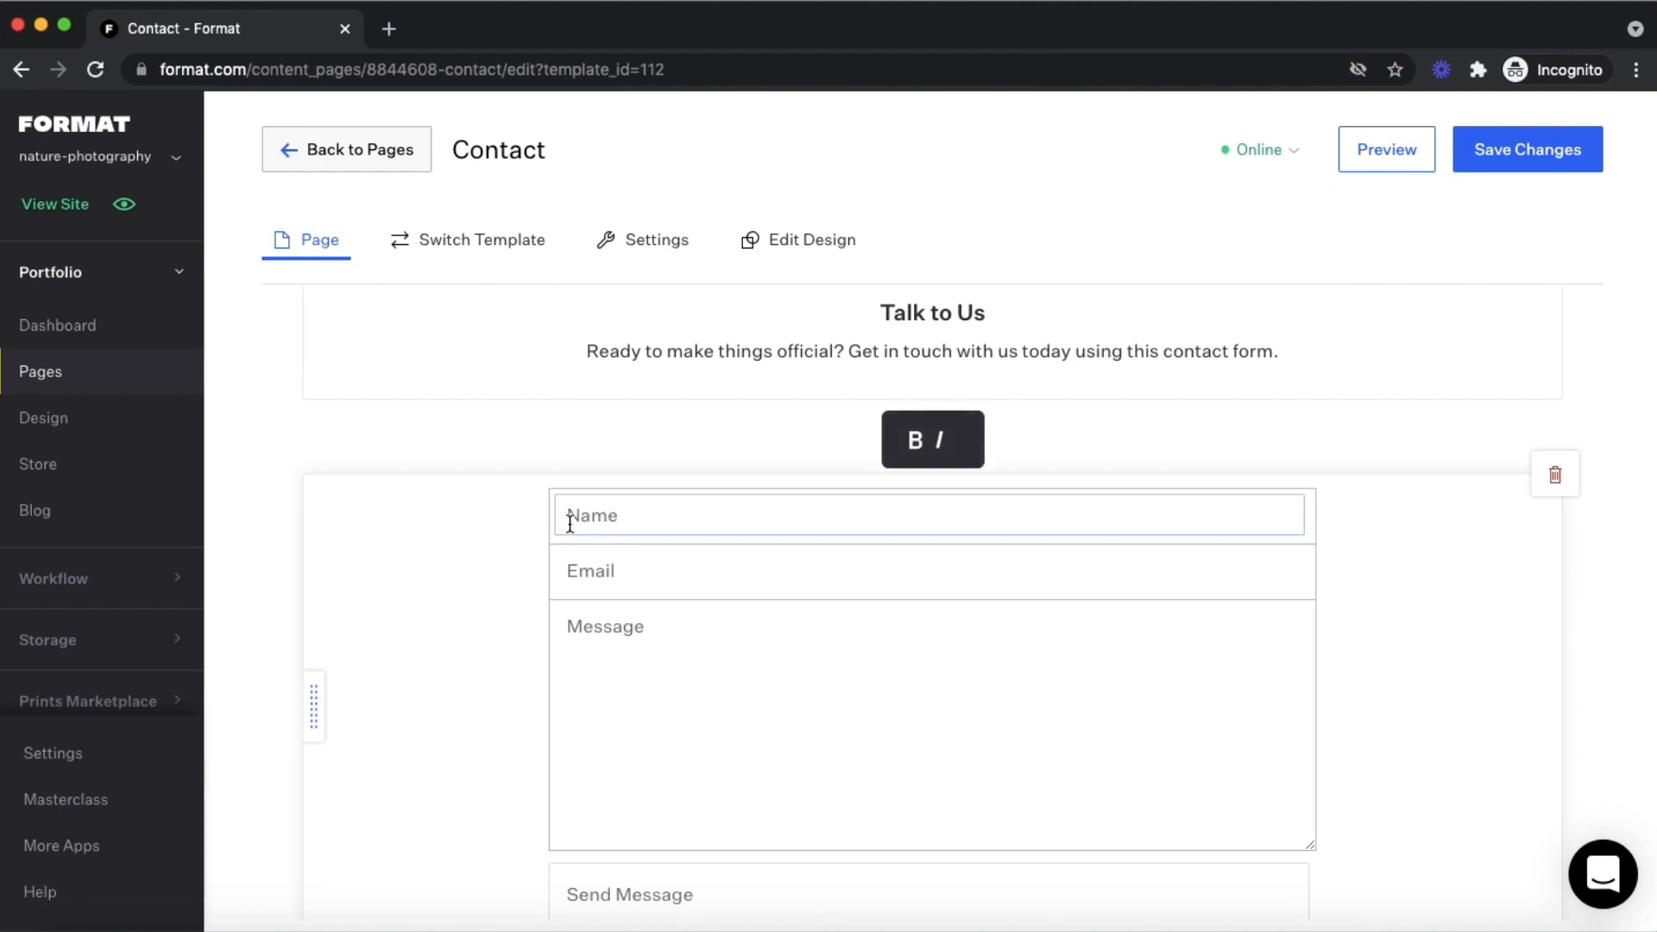
pyautogui.click(579, 522)
pyautogui.click(577, 571)
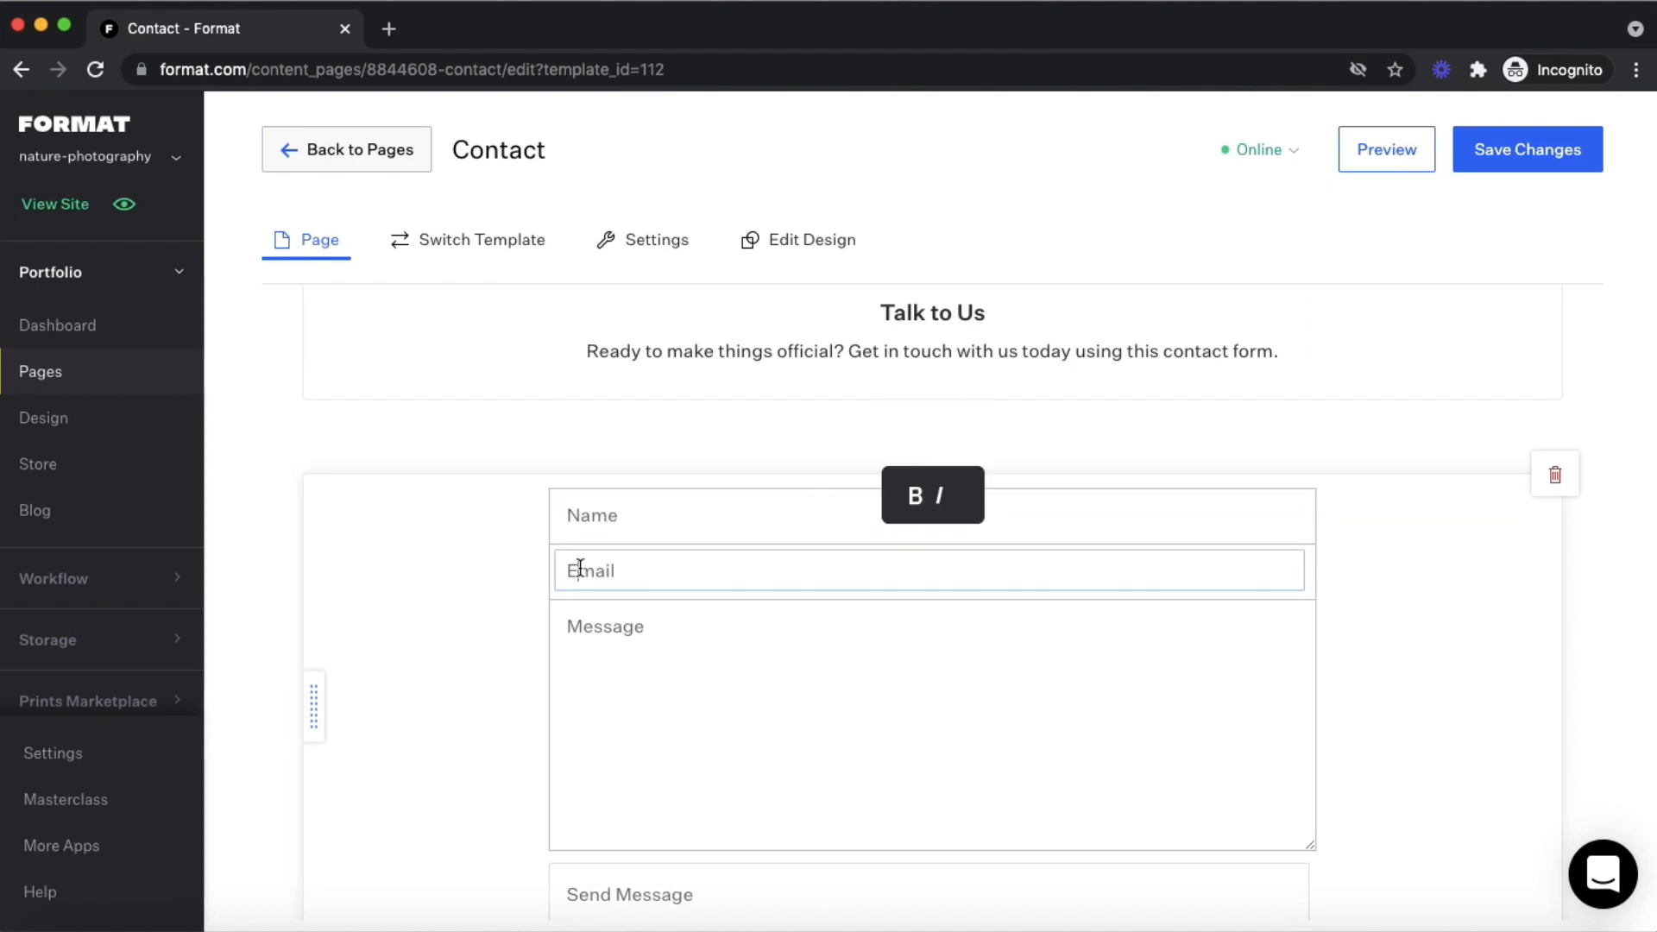
pyautogui.click(592, 624)
pyautogui.doubleClick(592, 623)
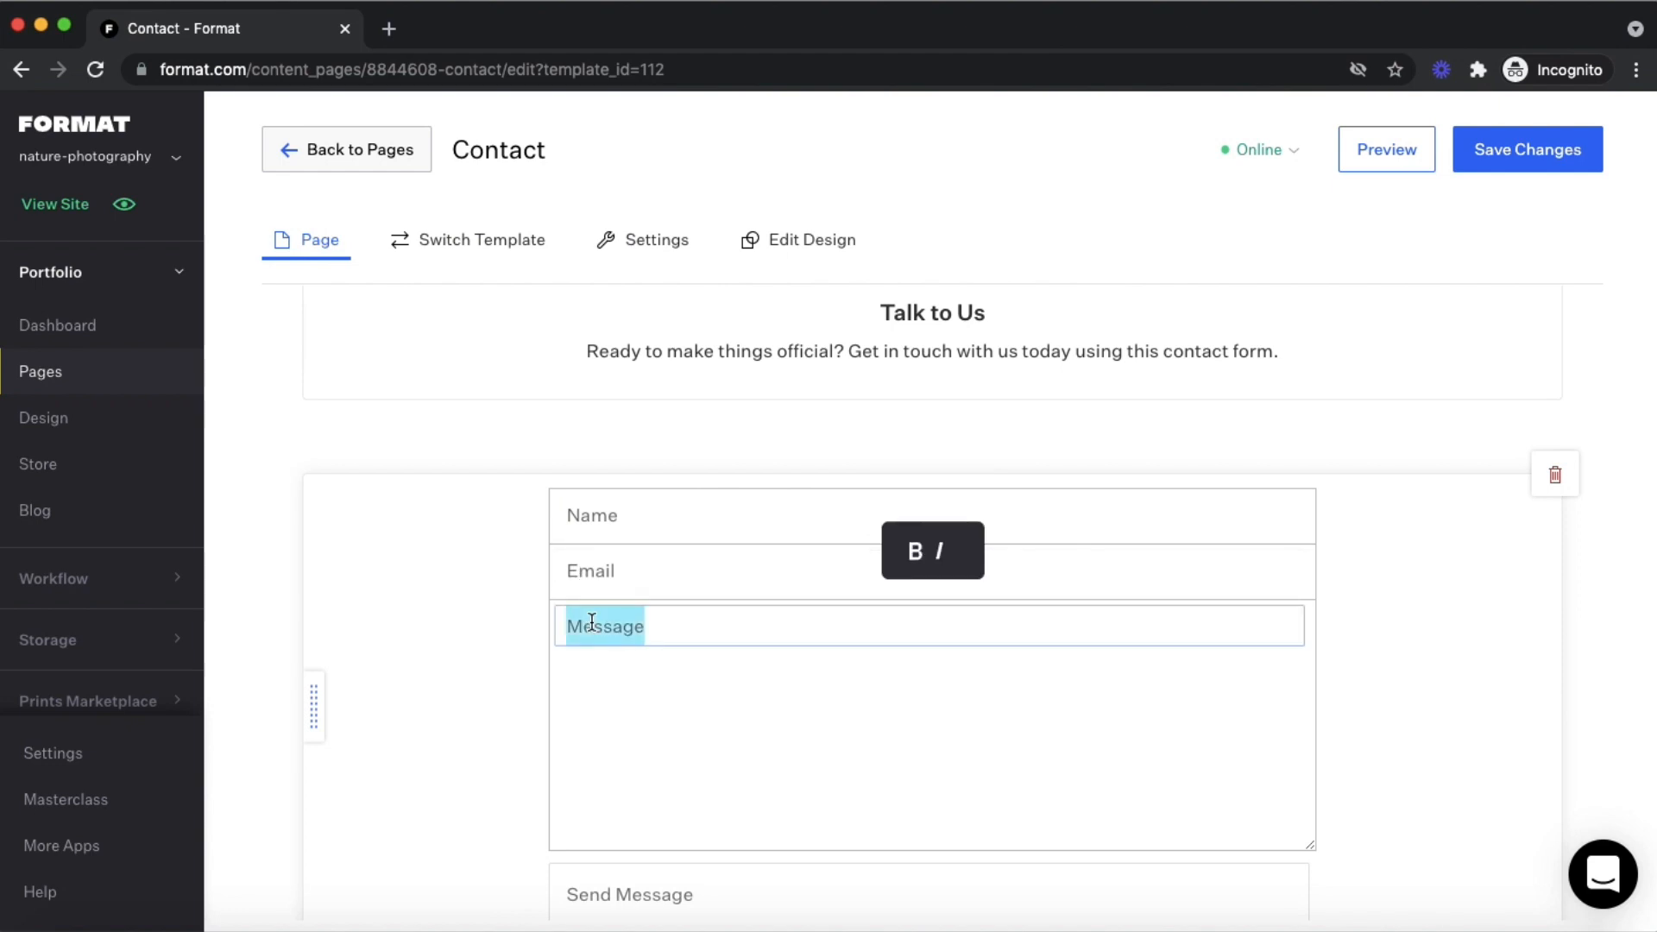
pyautogui.press('BackSpace')
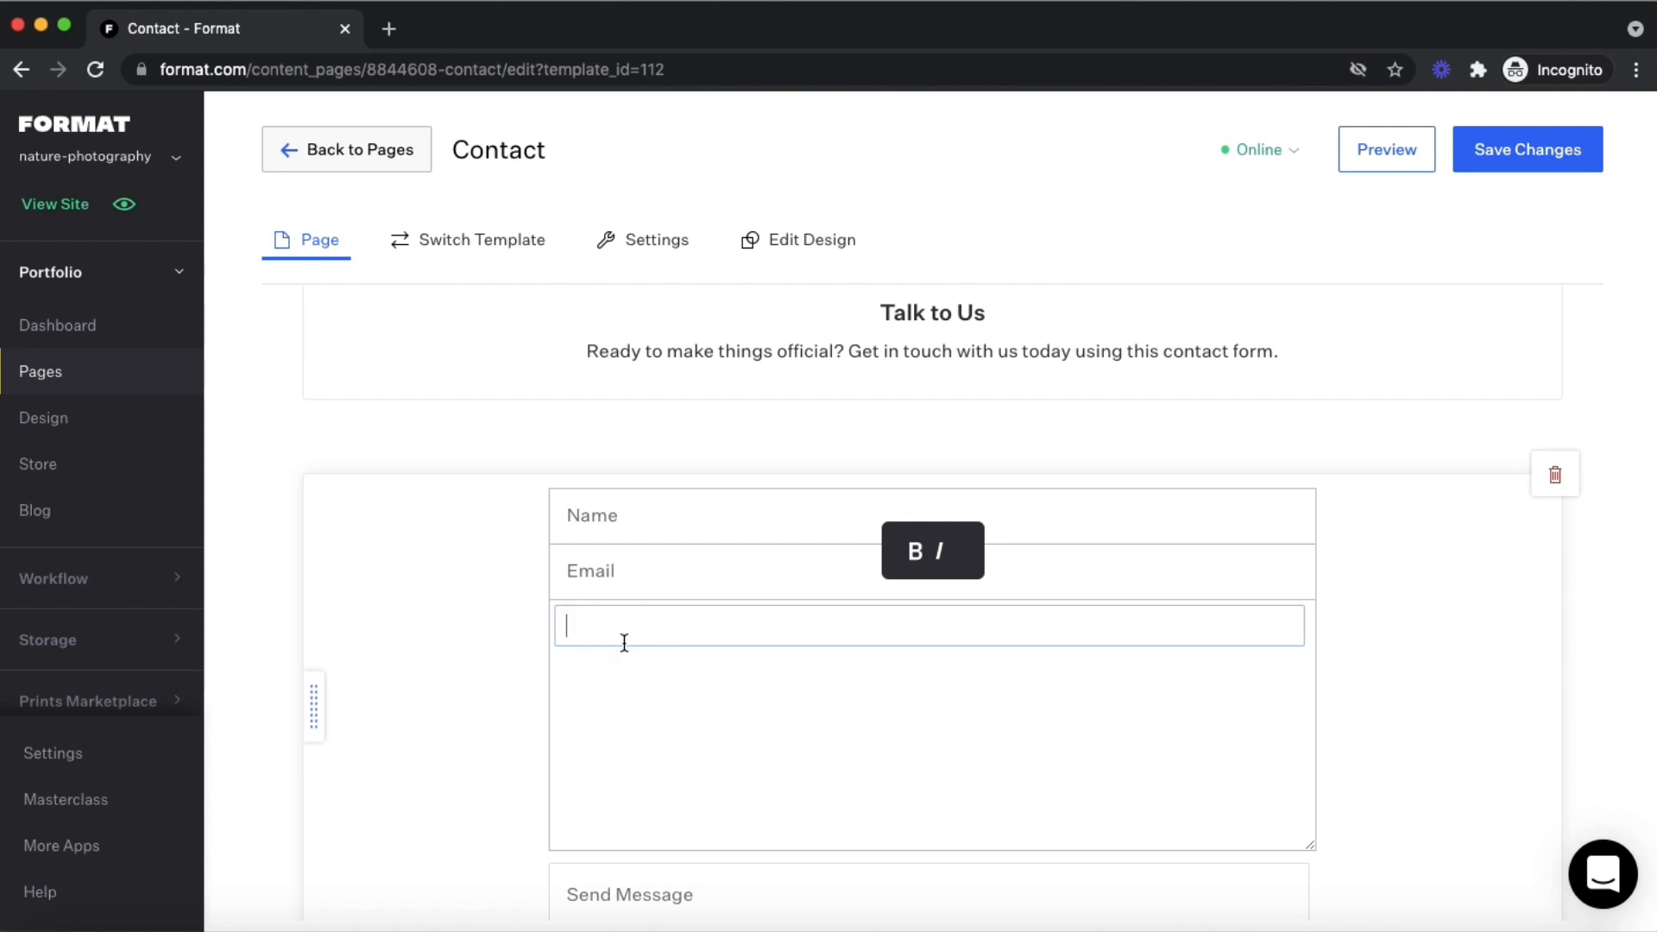
pyautogui.write('Write your query here')
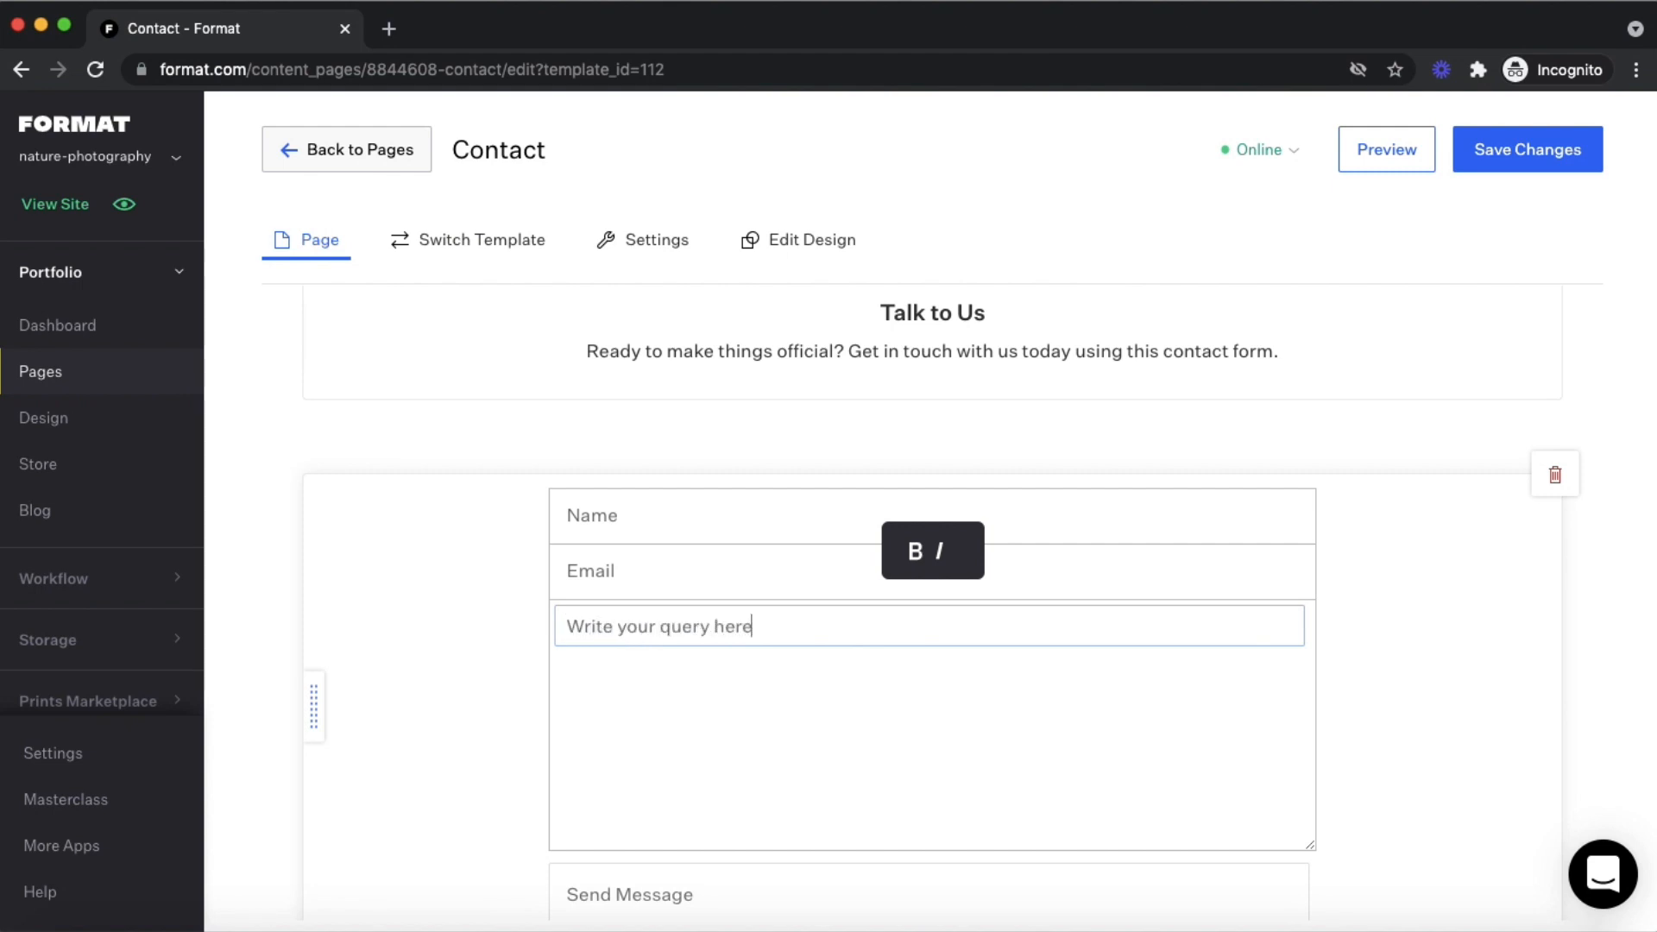
pyautogui.click(731, 721)
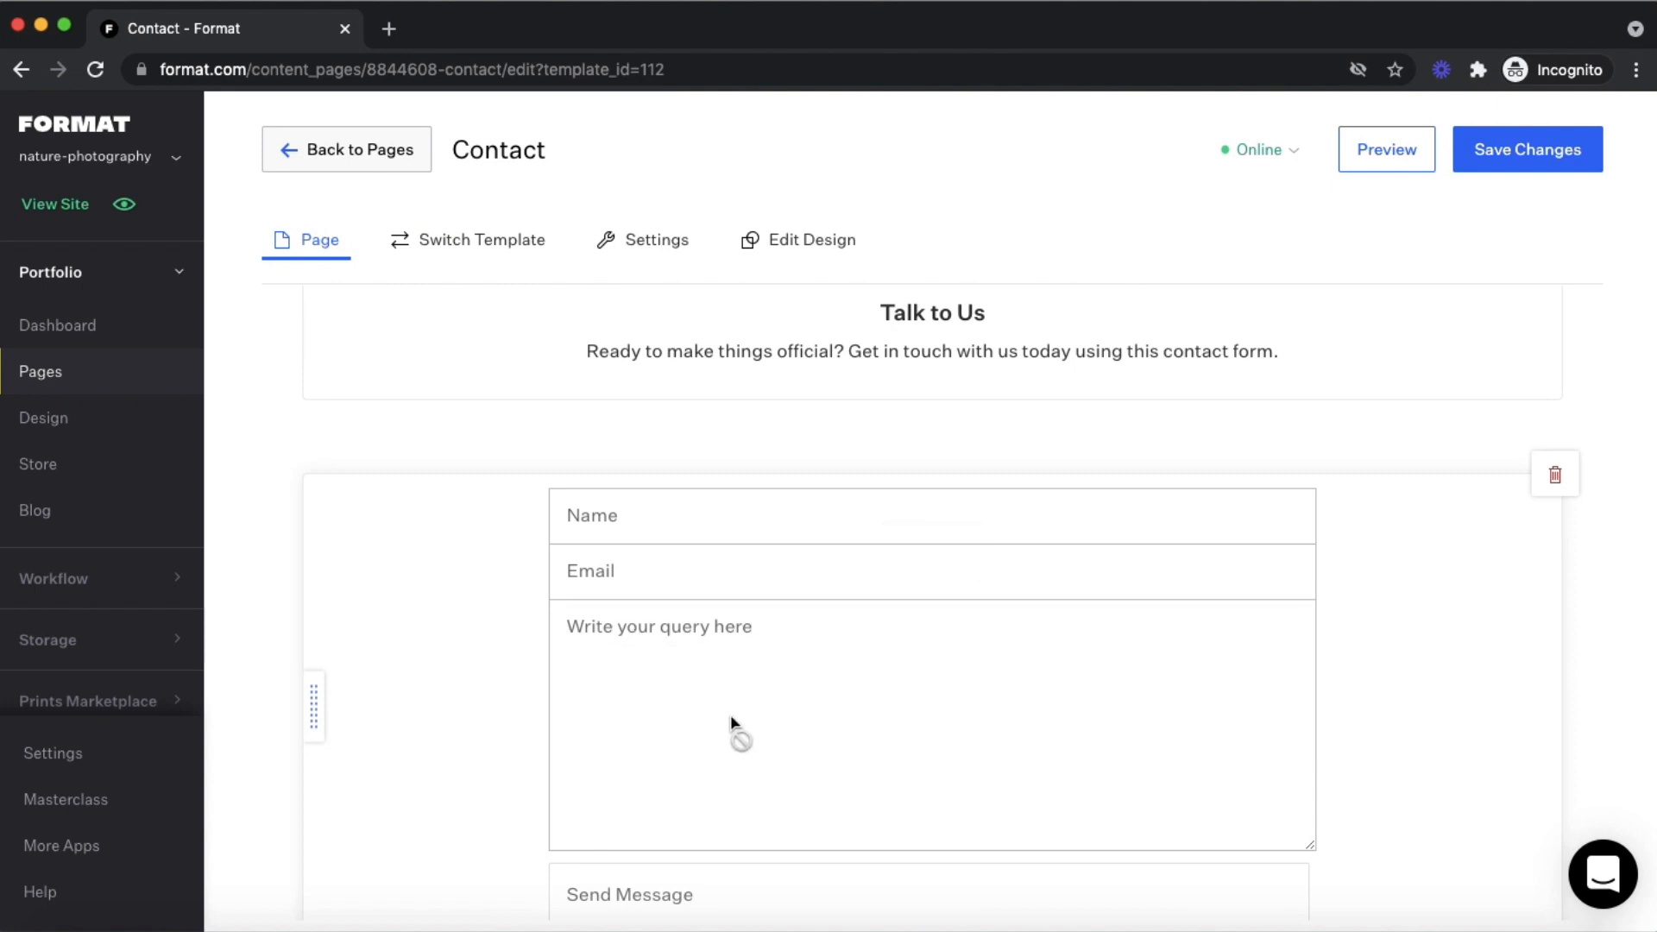
# Check the Mailto link behind the e-mail address in the contact details line below the form, leaving it as it is
pyautogui.scroll(-5, 966, 777)
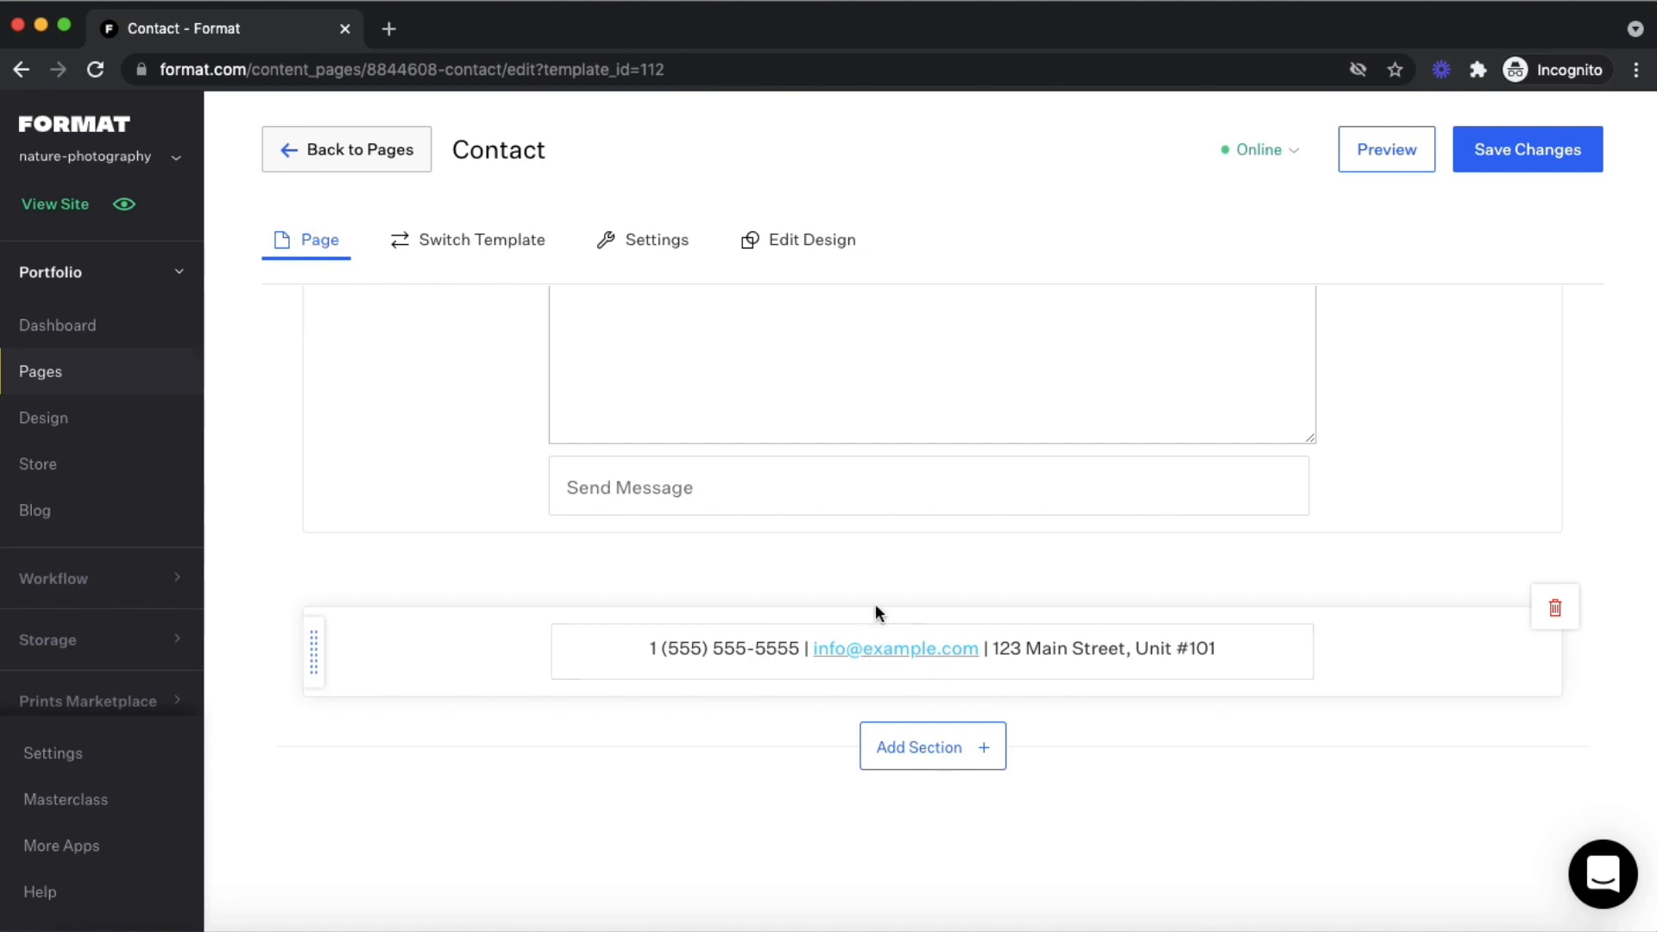
pyautogui.click(901, 652)
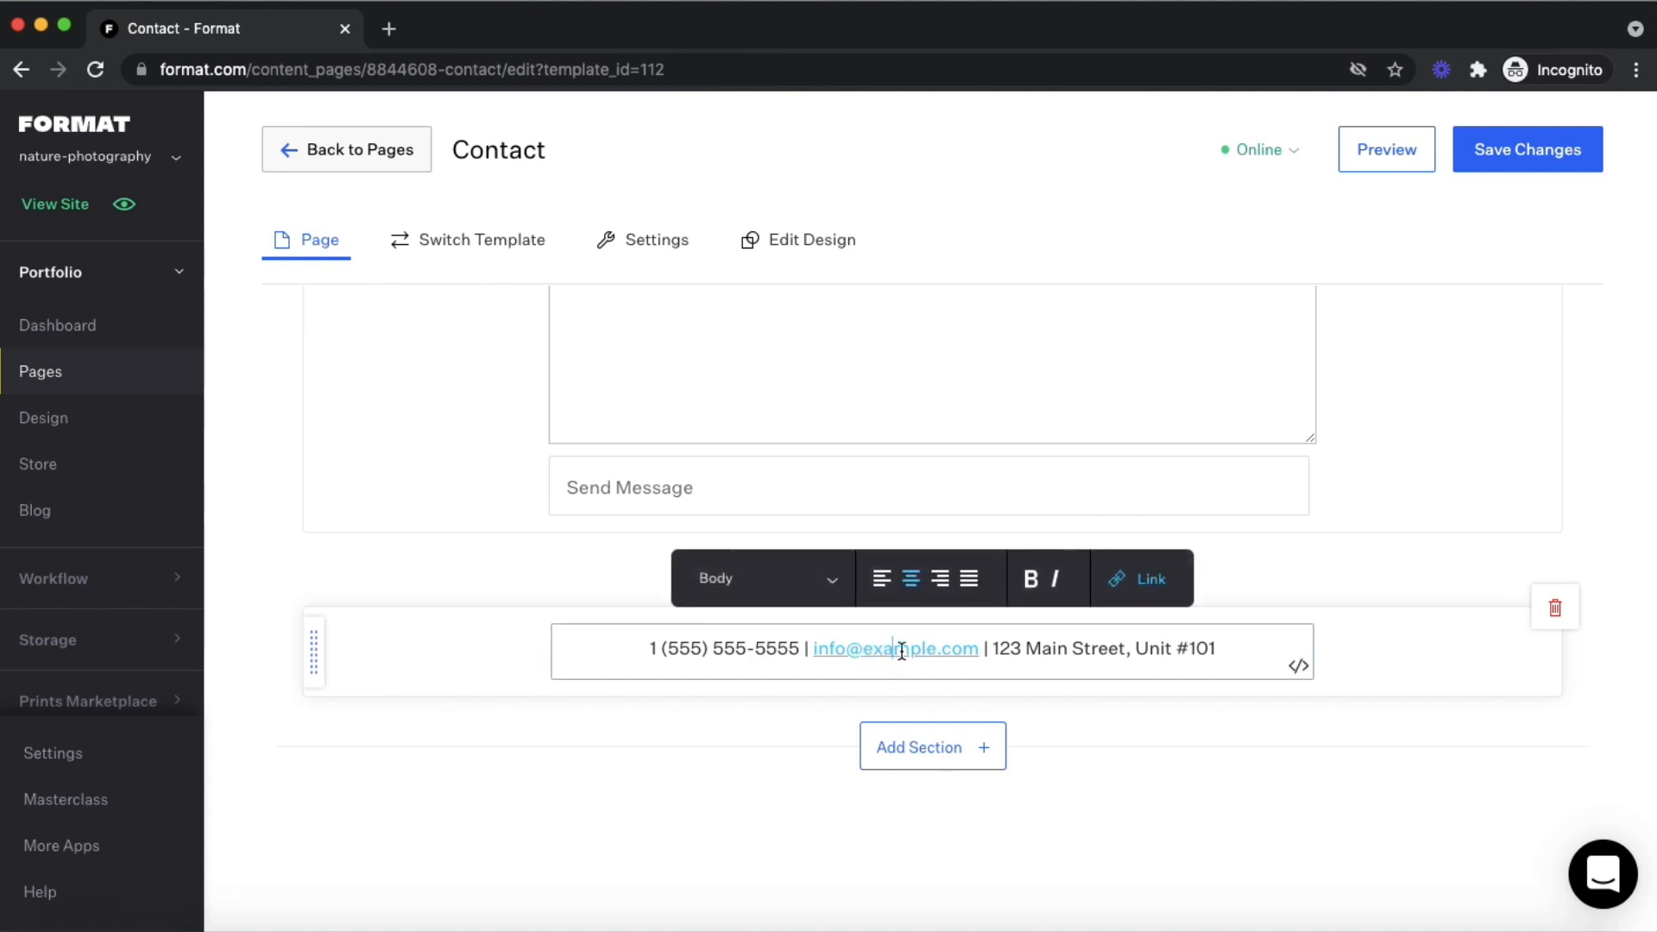
pyautogui.click(1148, 579)
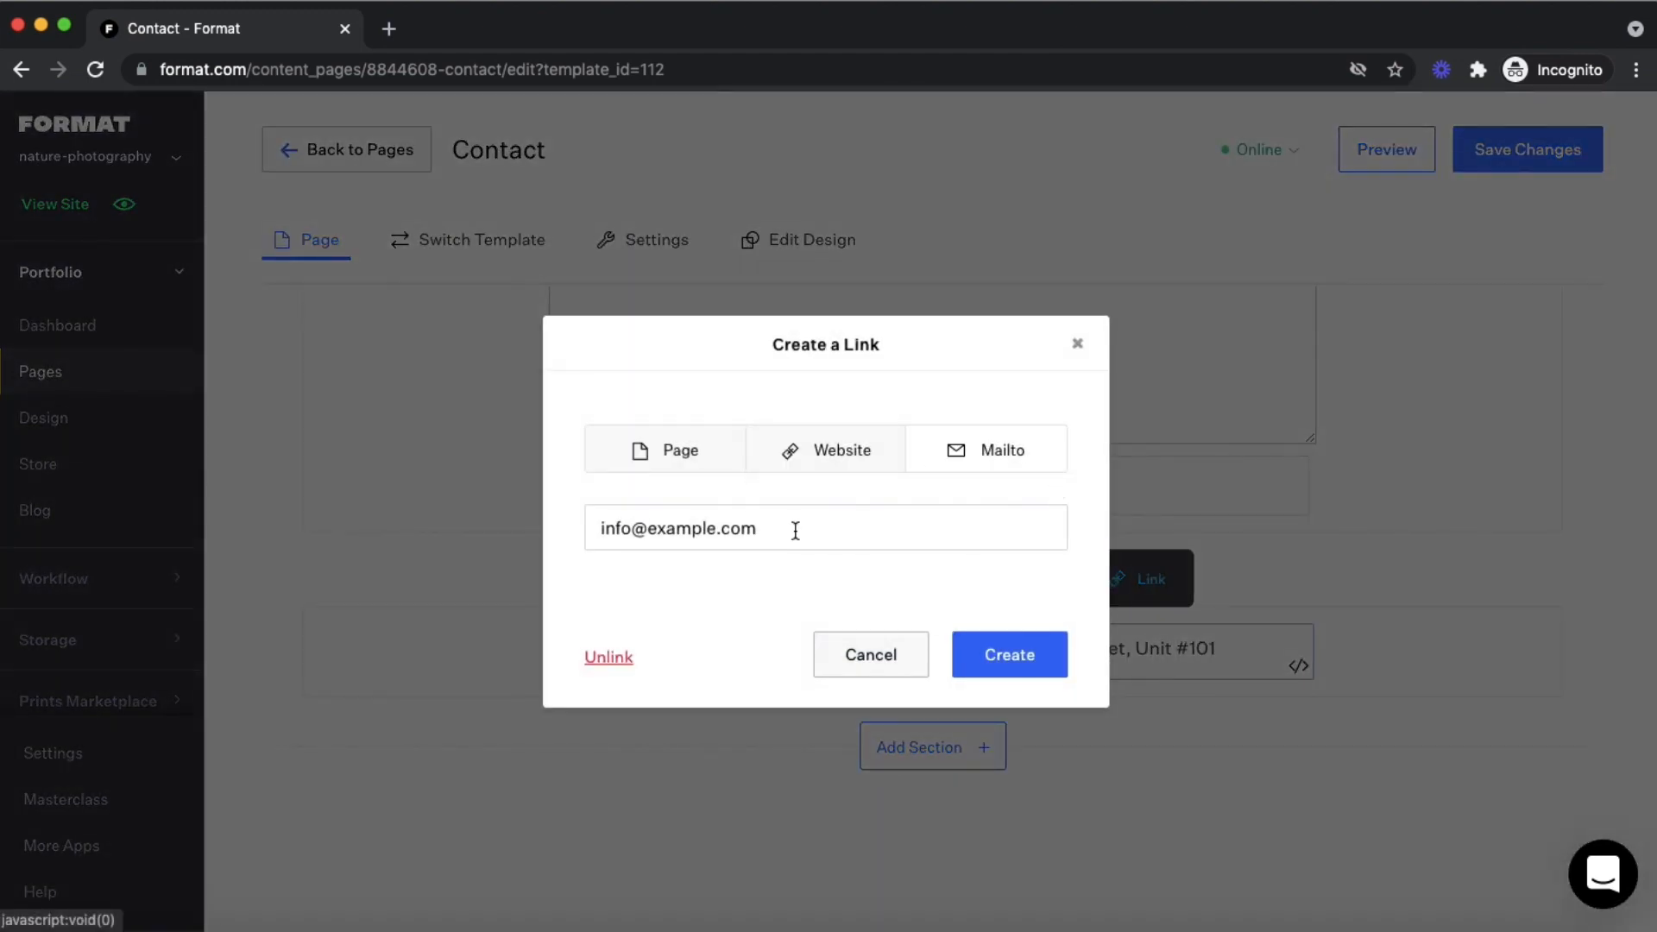
pyautogui.click(869, 655)
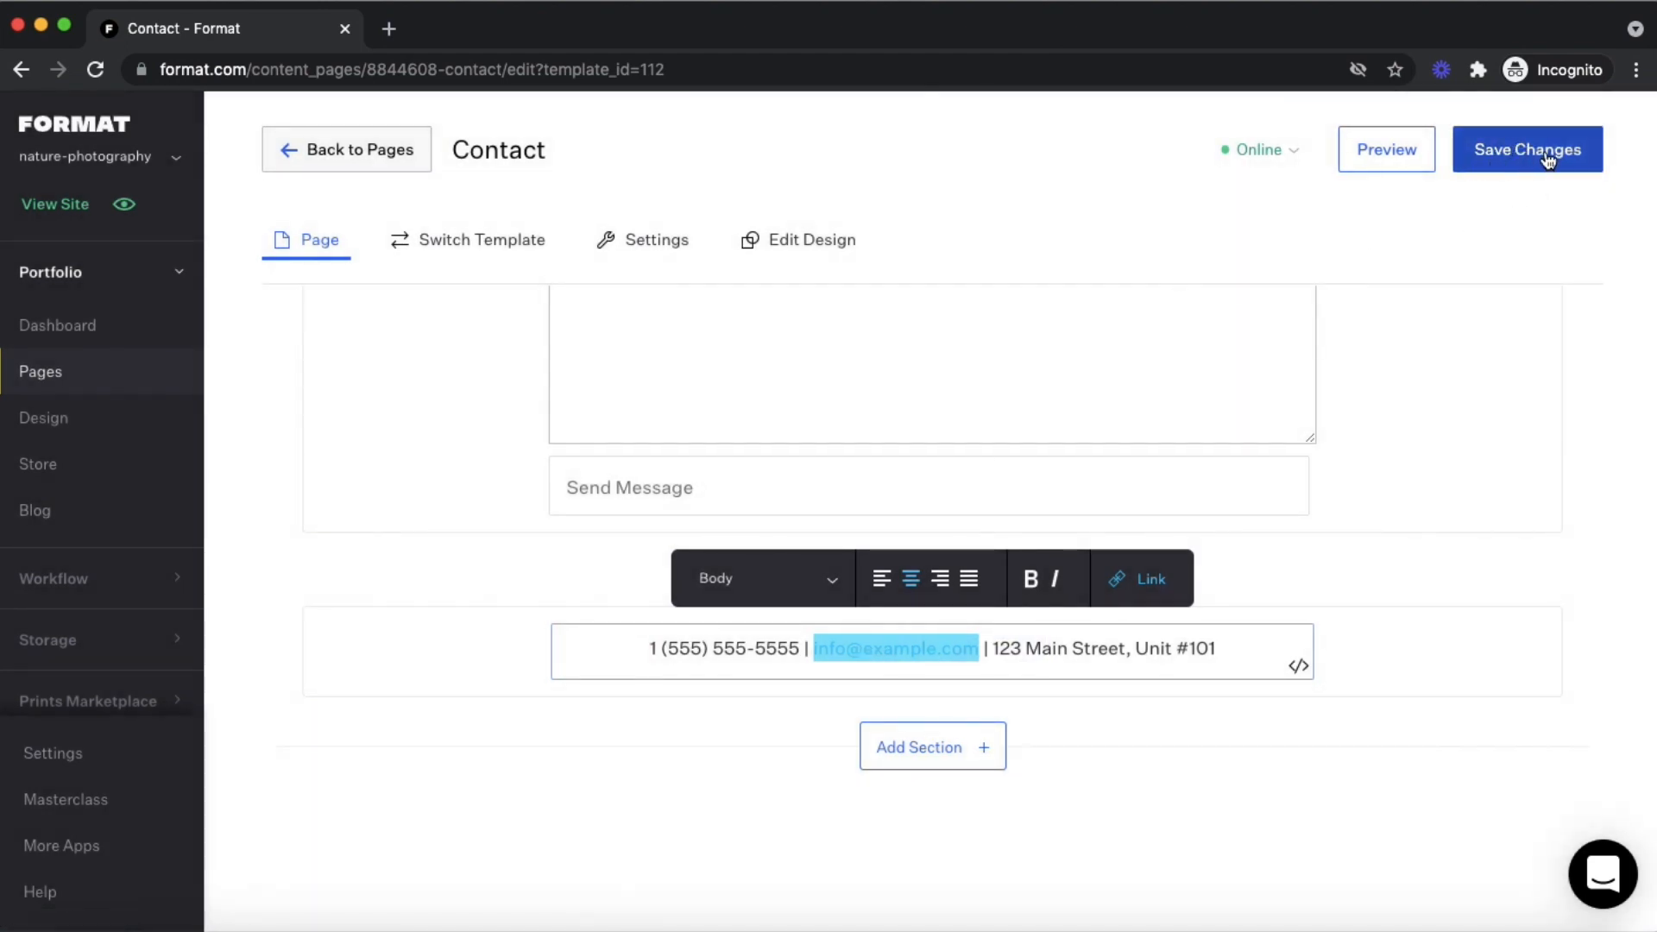
# Save the changes to the Contact page
pyautogui.scroll(5, 1117, 471)
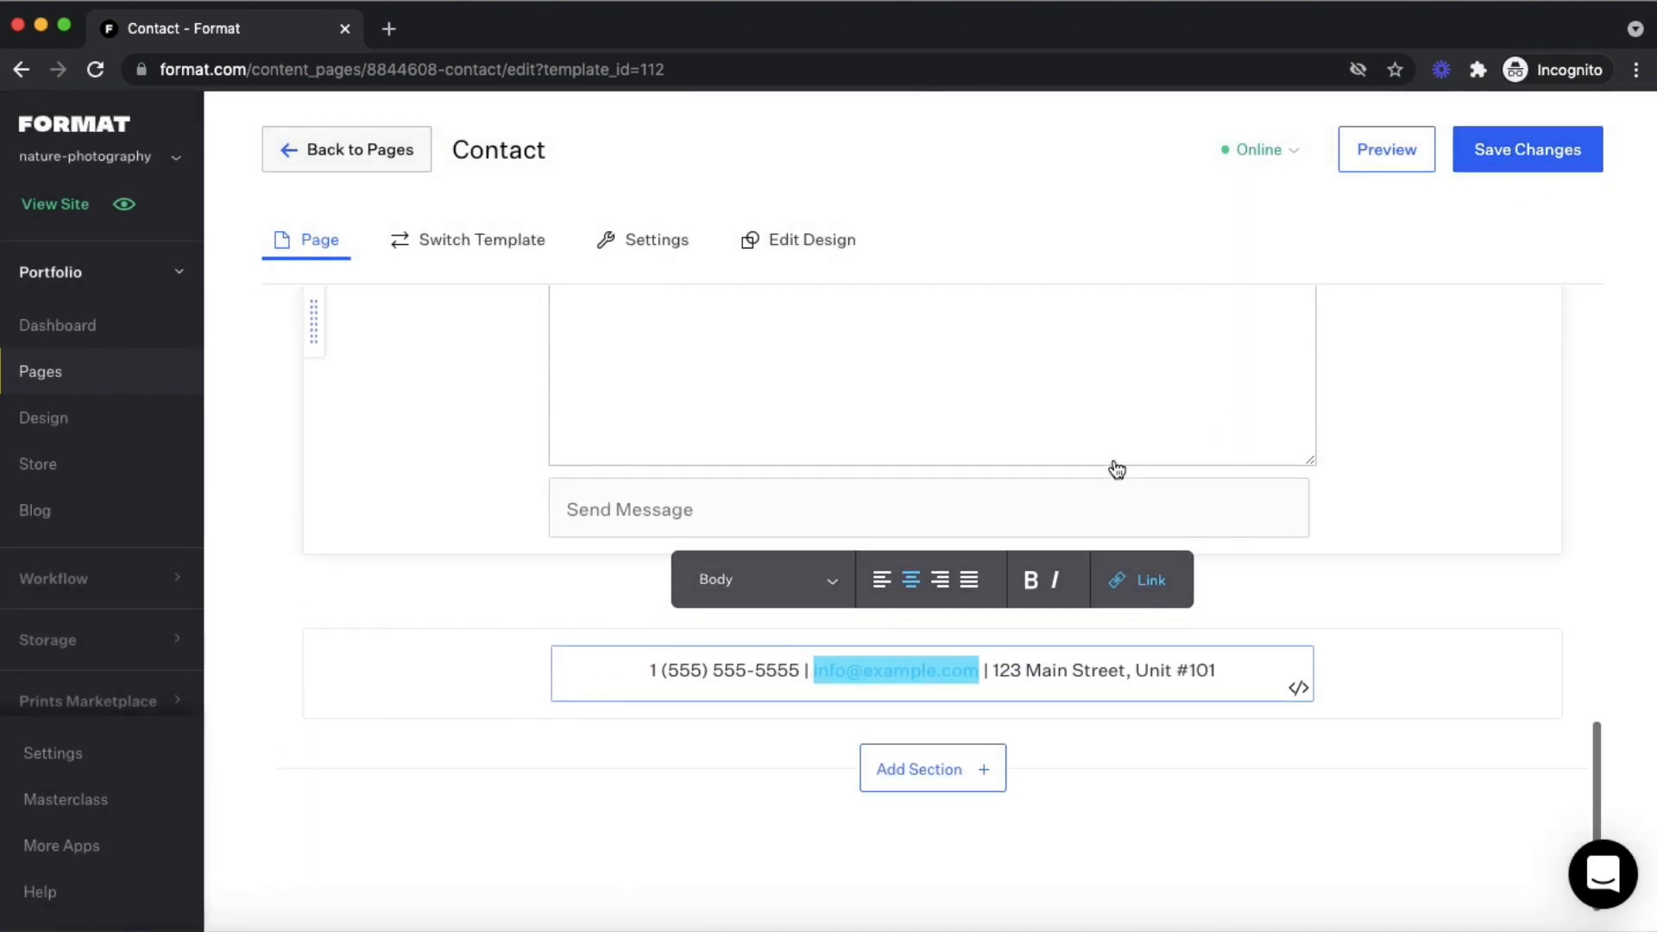
pyautogui.click(1566, 162)
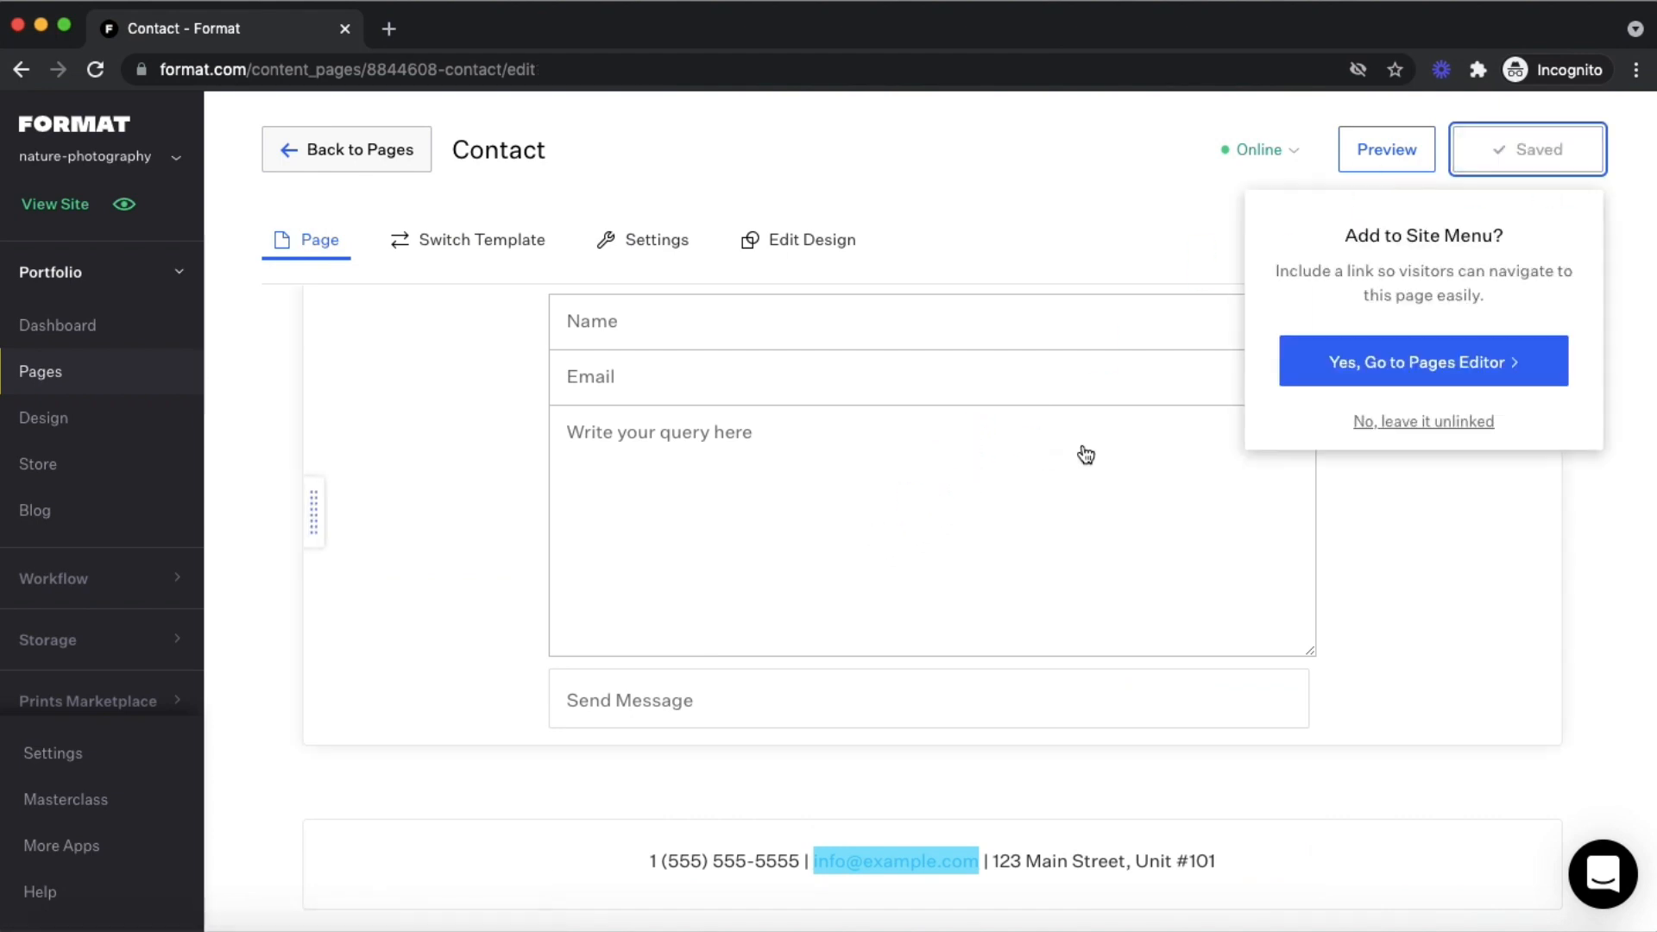
# Delete the contact form section and add the single-column contact form with three custom fields in its place, below the "Talk to Us" text
pyautogui.scroll(5, 1066, 618)
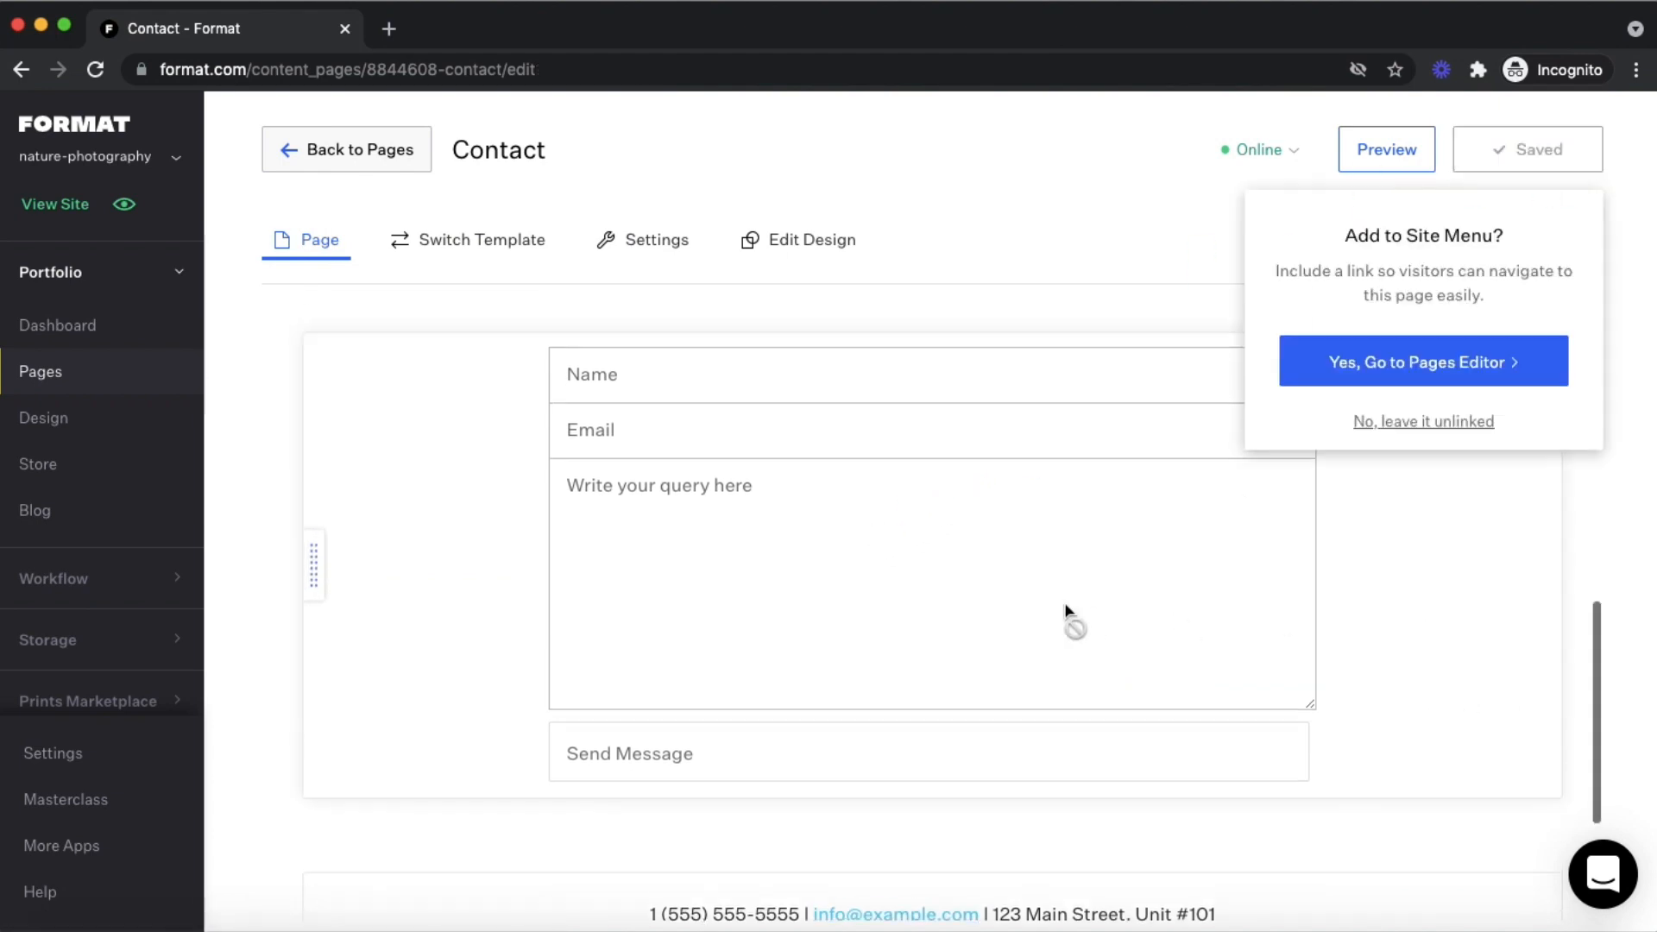
pyautogui.scroll(-8, 1064, 603)
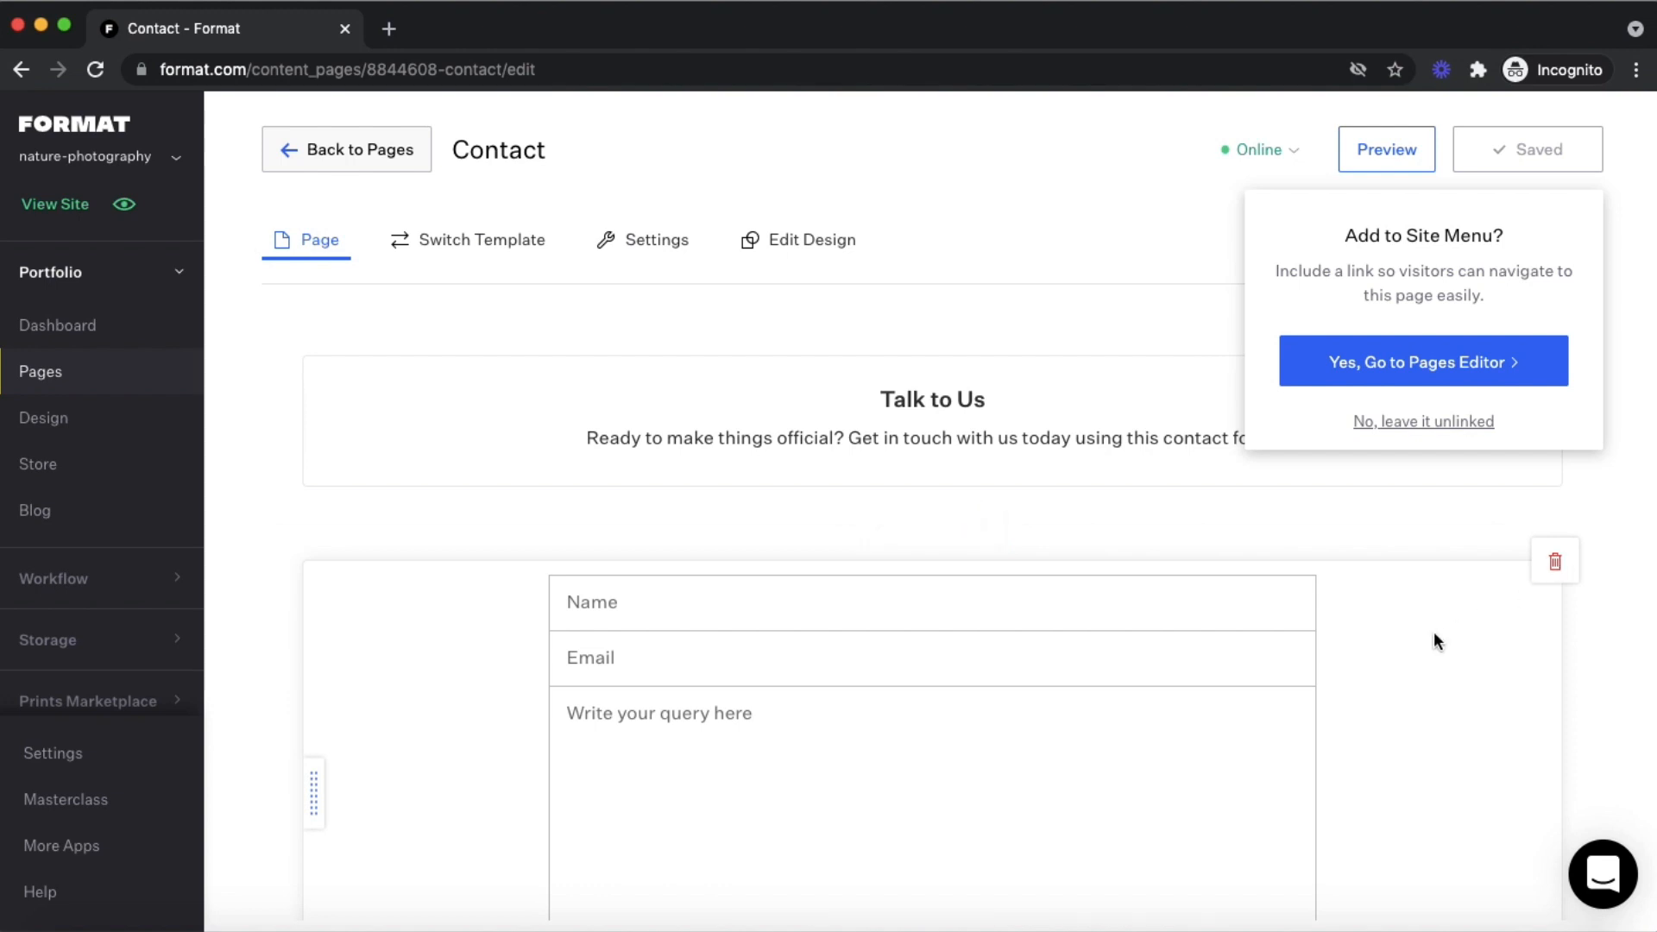
pyautogui.click(1548, 569)
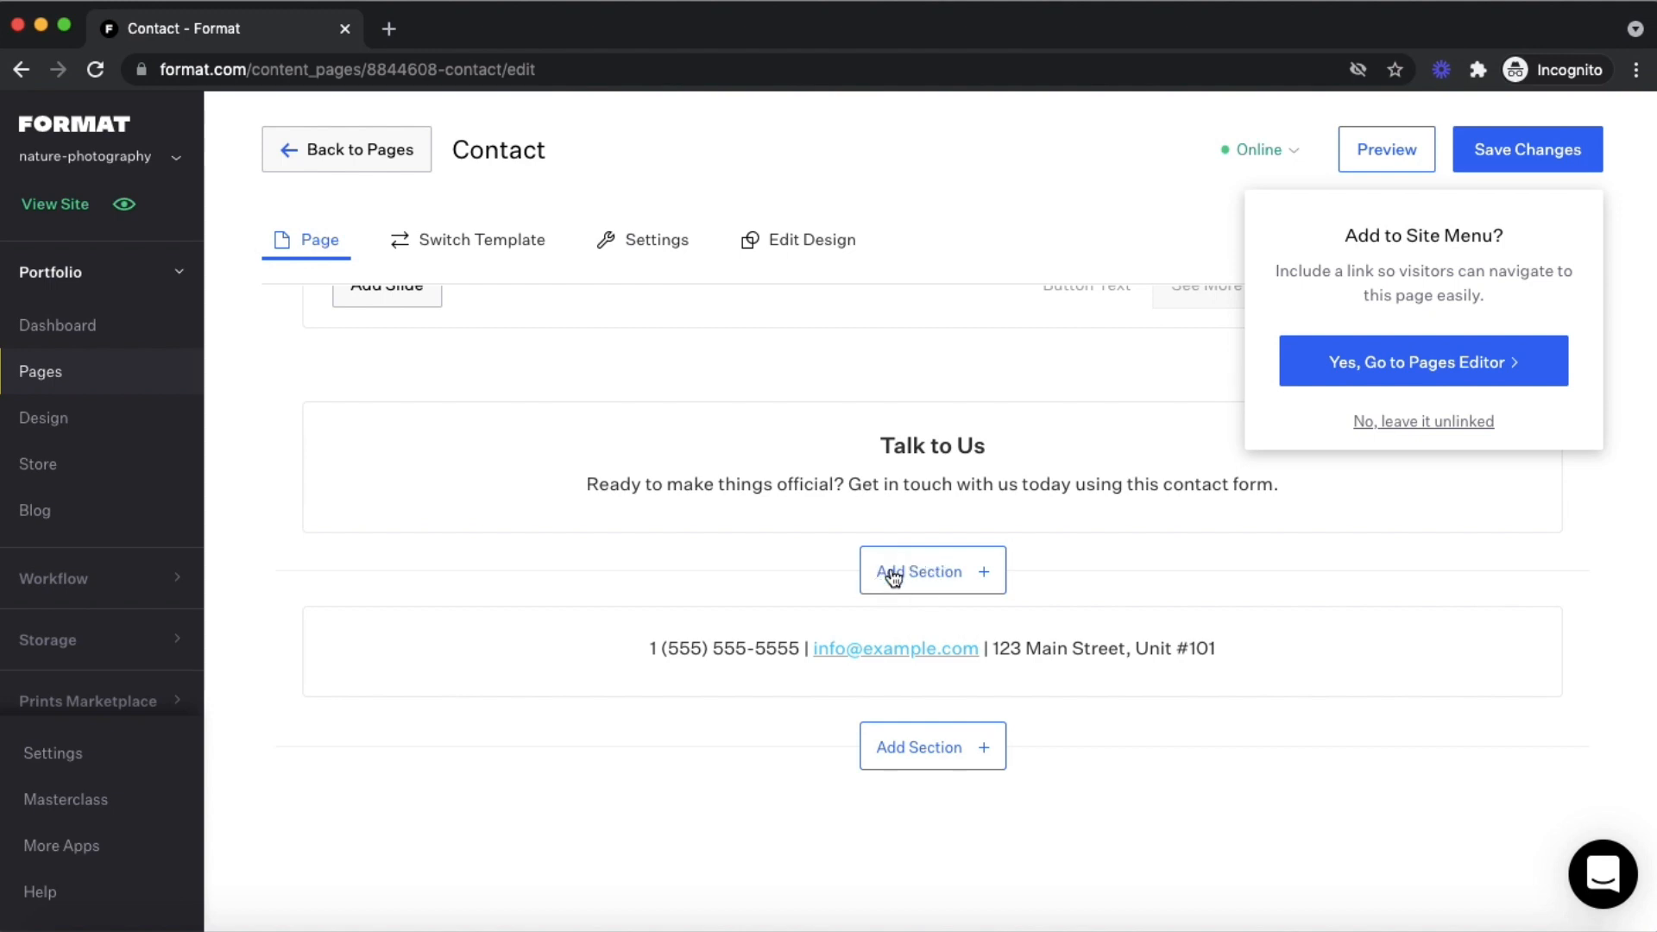
pyautogui.click(892, 577)
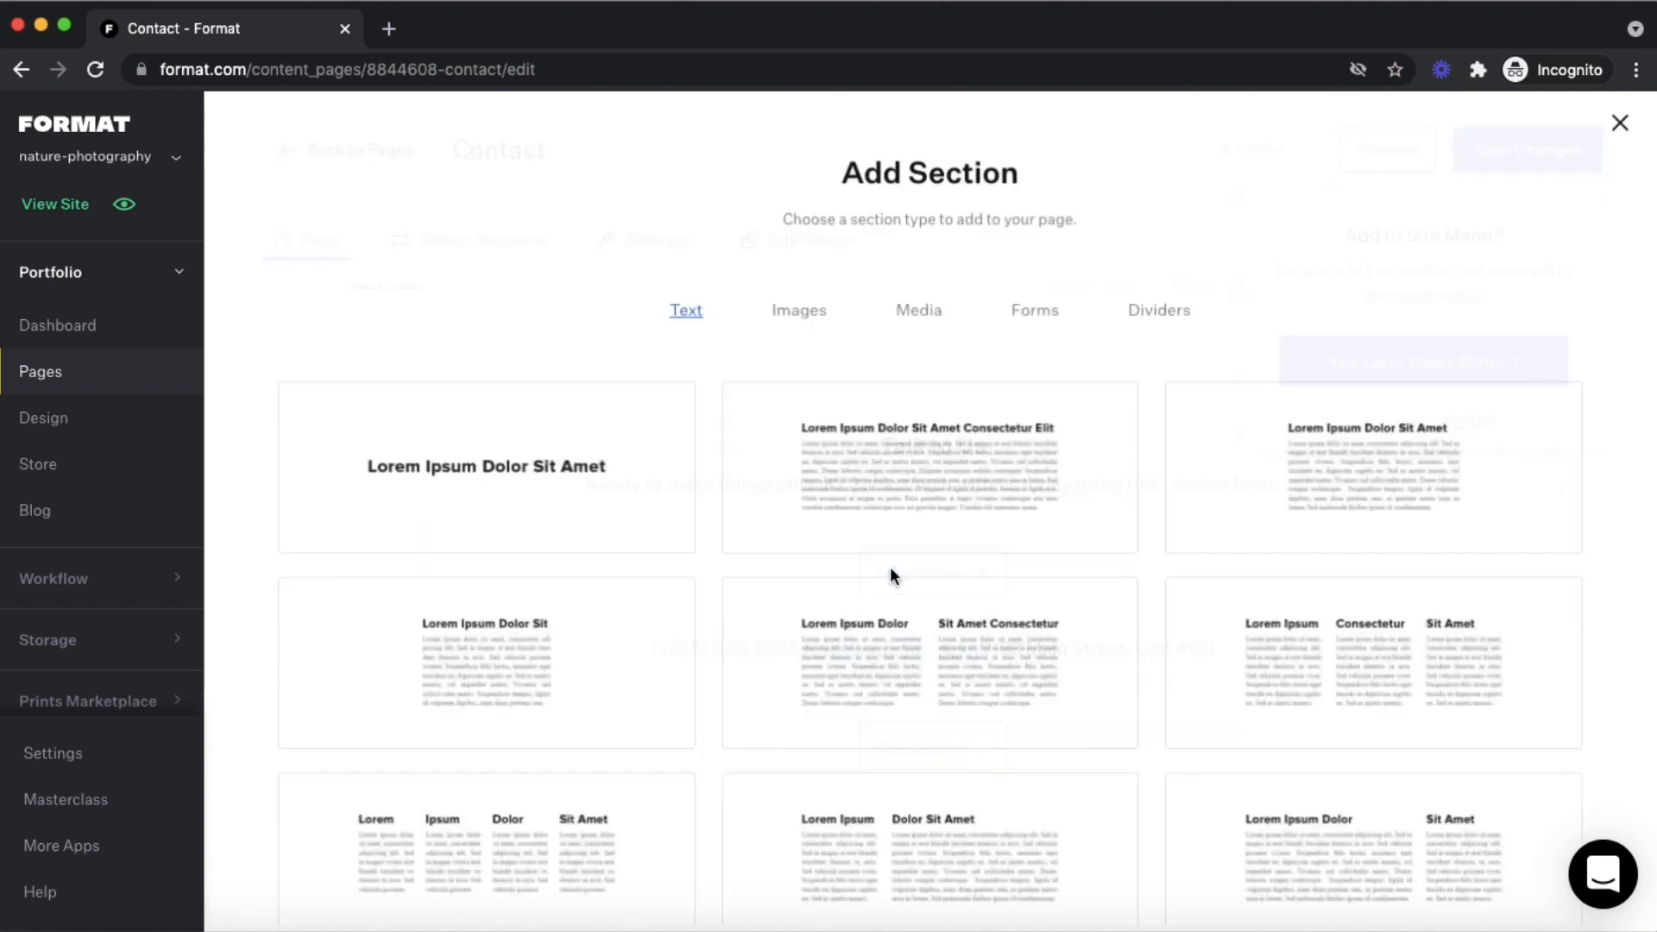
pyautogui.click(1030, 308)
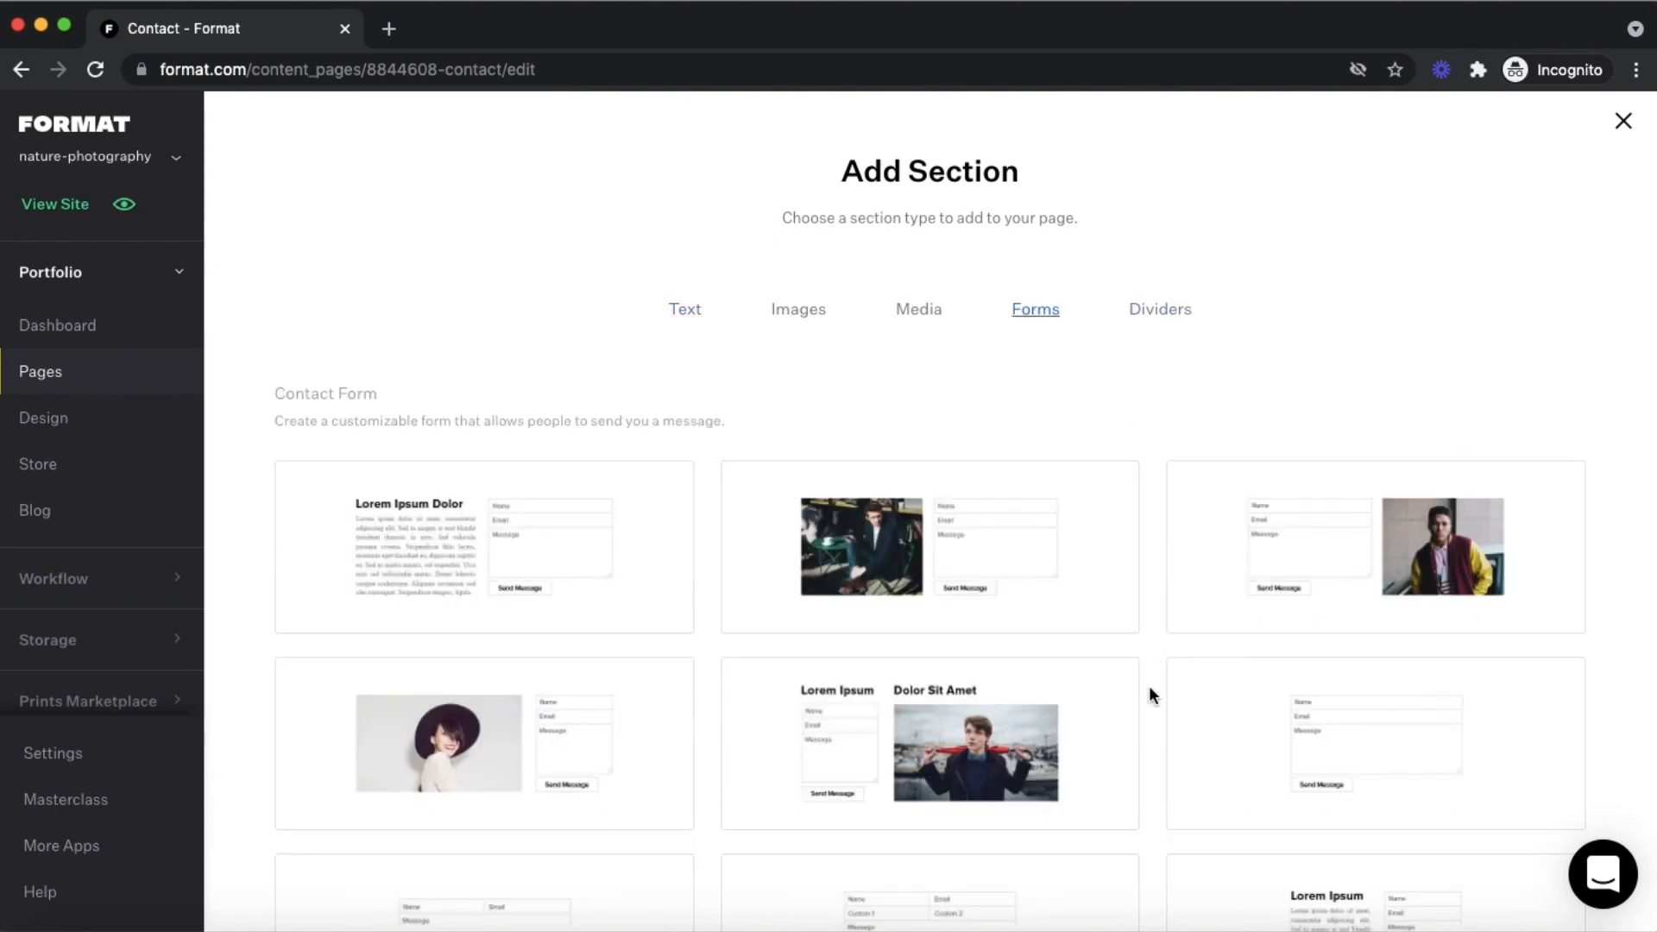
pyautogui.scroll(-2, 1150, 695)
pyautogui.scroll(-4, 1149, 695)
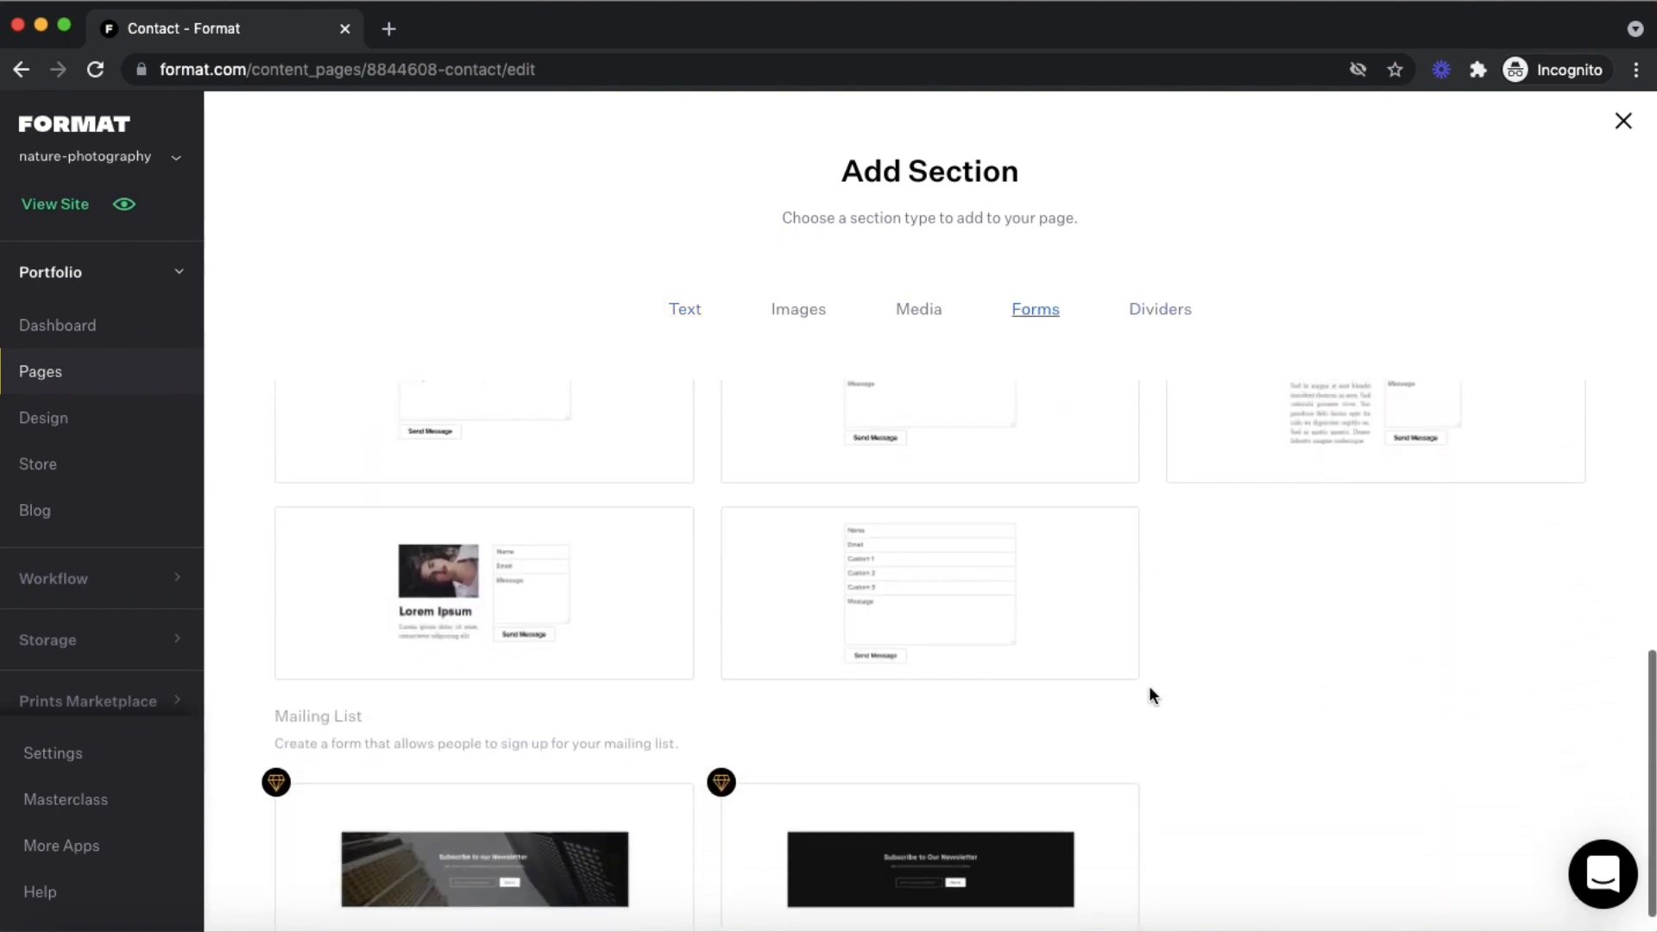
pyautogui.moveTo(855, 587)
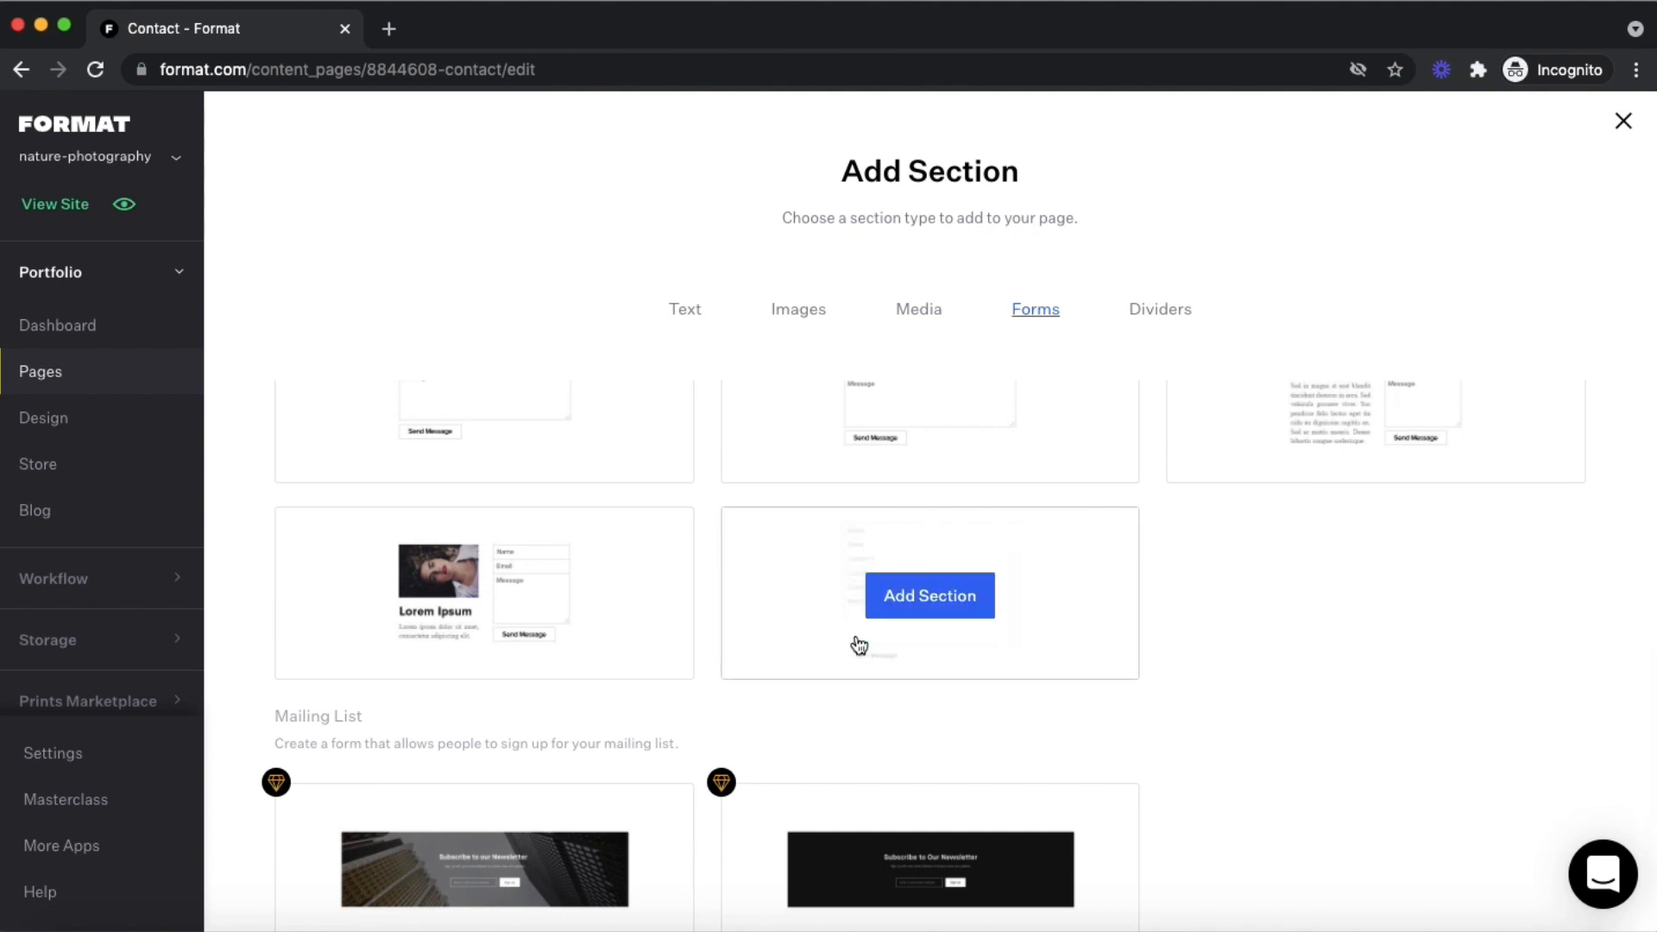
pyautogui.click(946, 607)
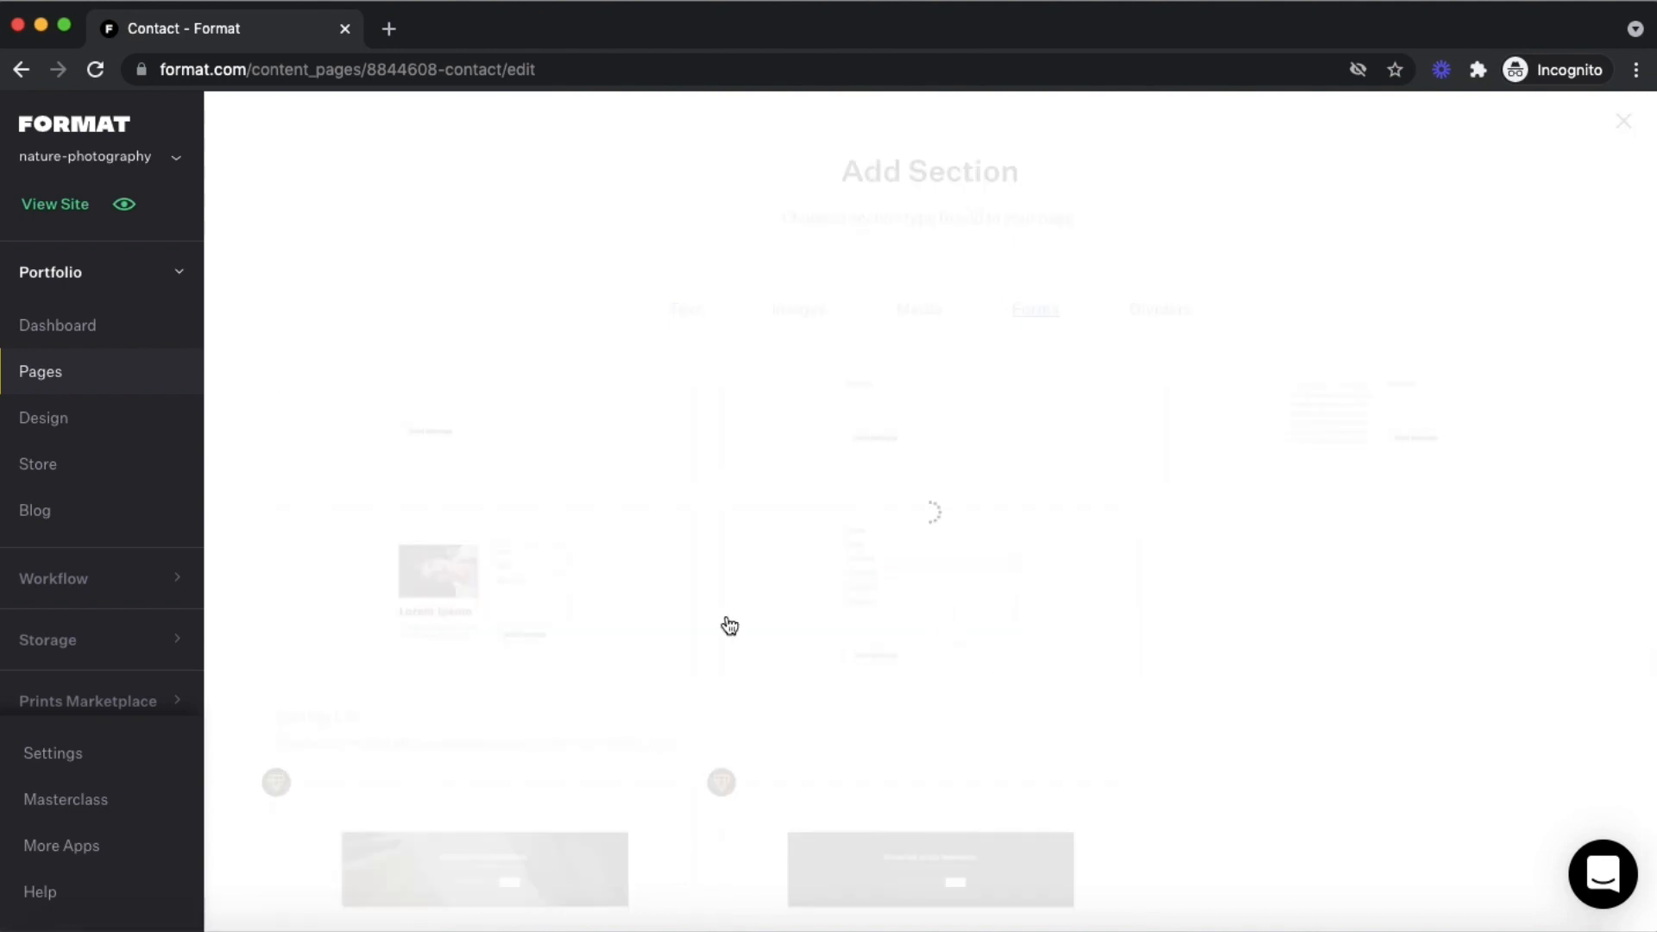
# Rename the form's "Custom 1" field to "Date"
pyautogui.scroll(-3, 859, 729)
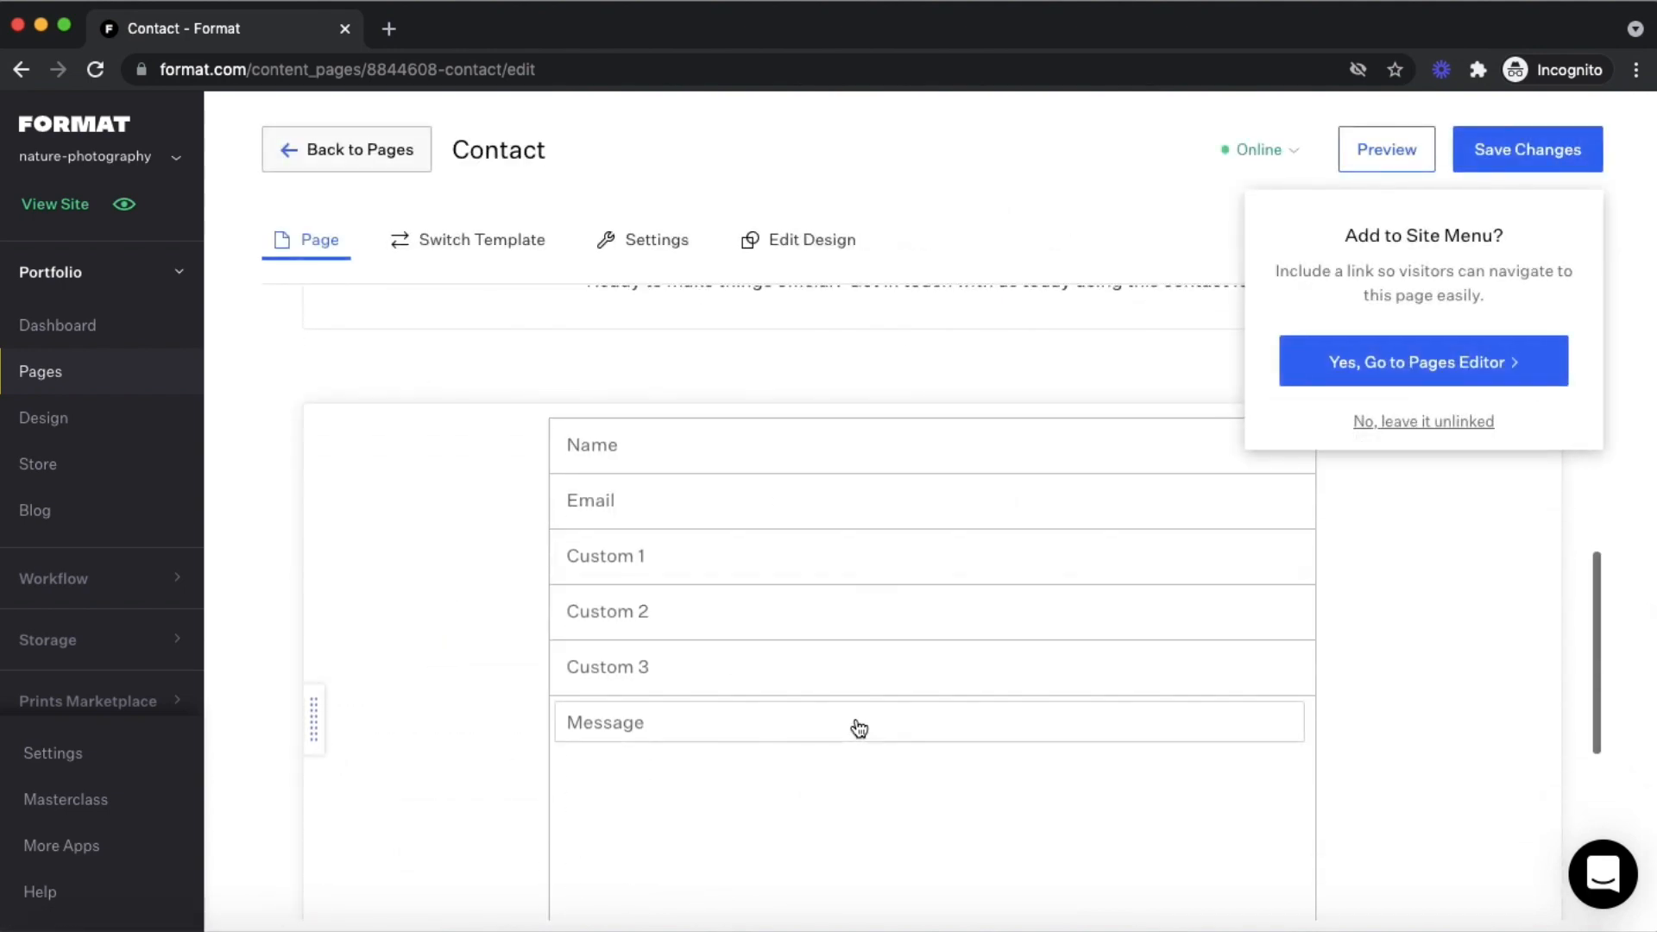
pyautogui.scroll(1, 660, 503)
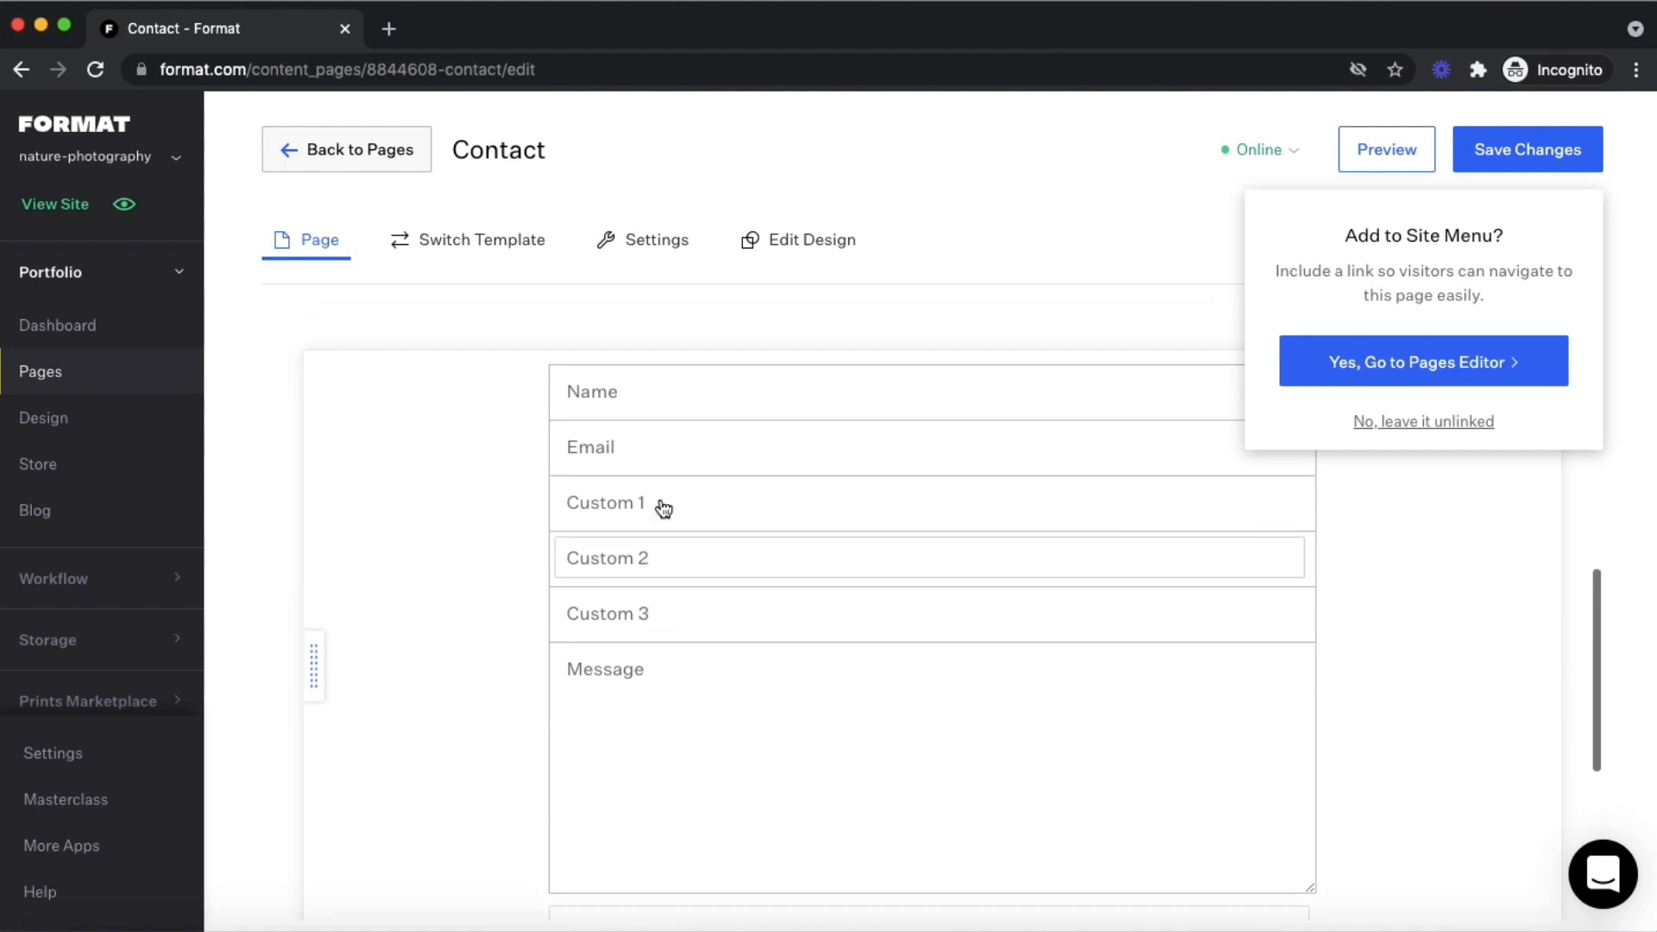
pyautogui.click(646, 505)
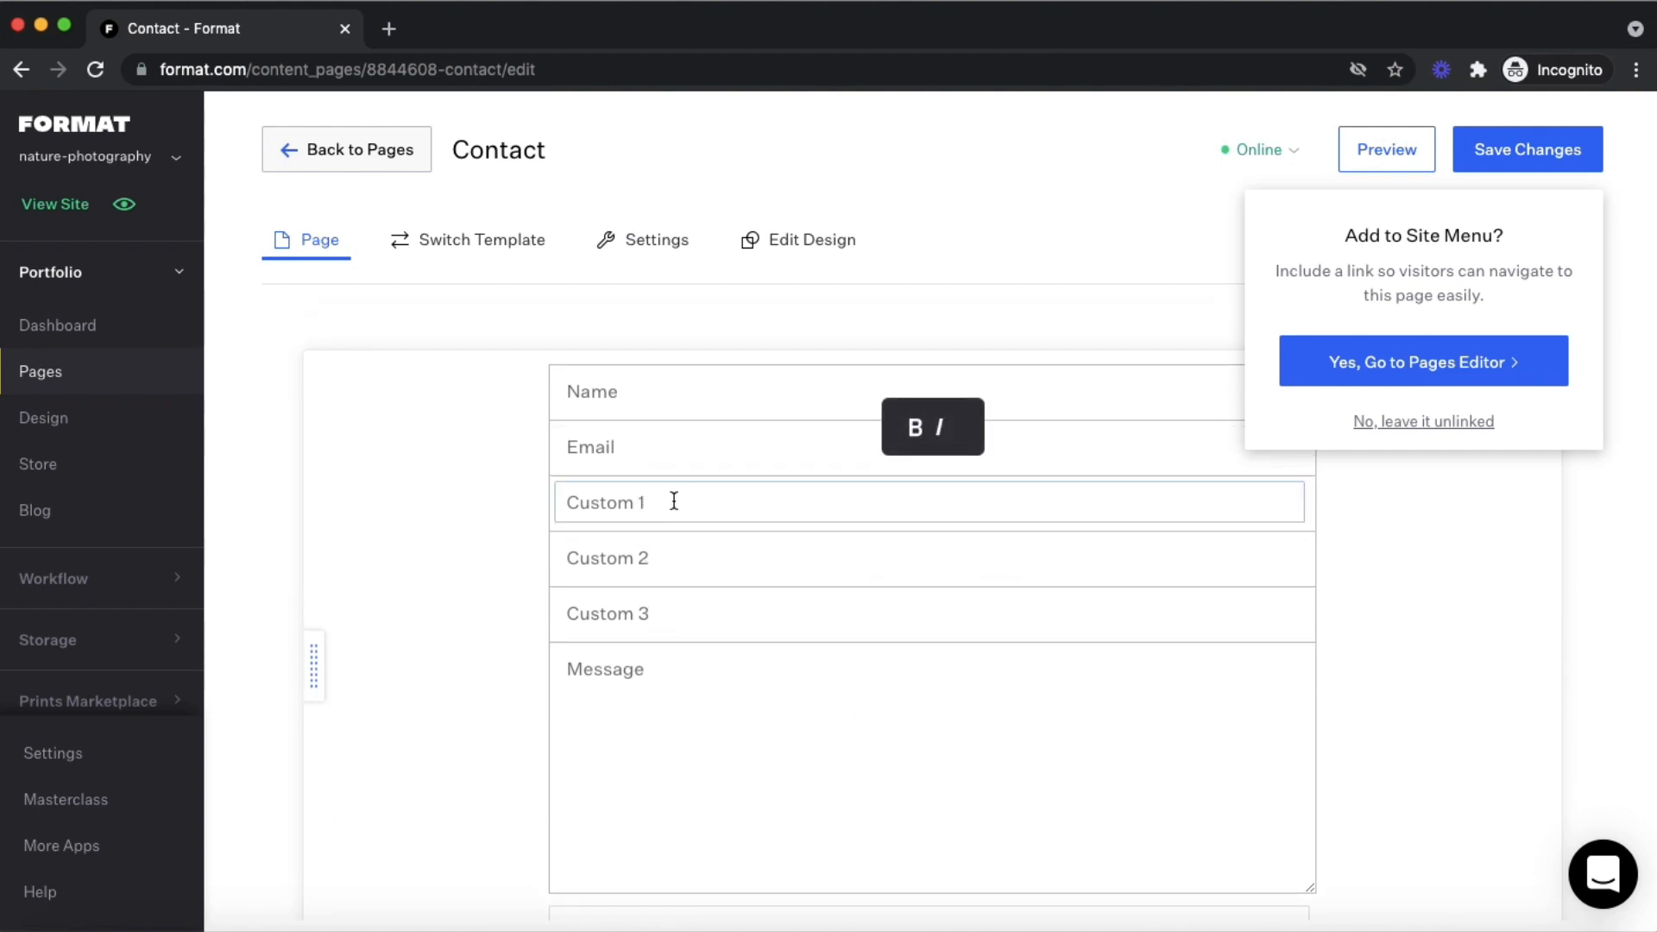
pyautogui.moveTo(653, 501); pyautogui.dragTo(547, 499)
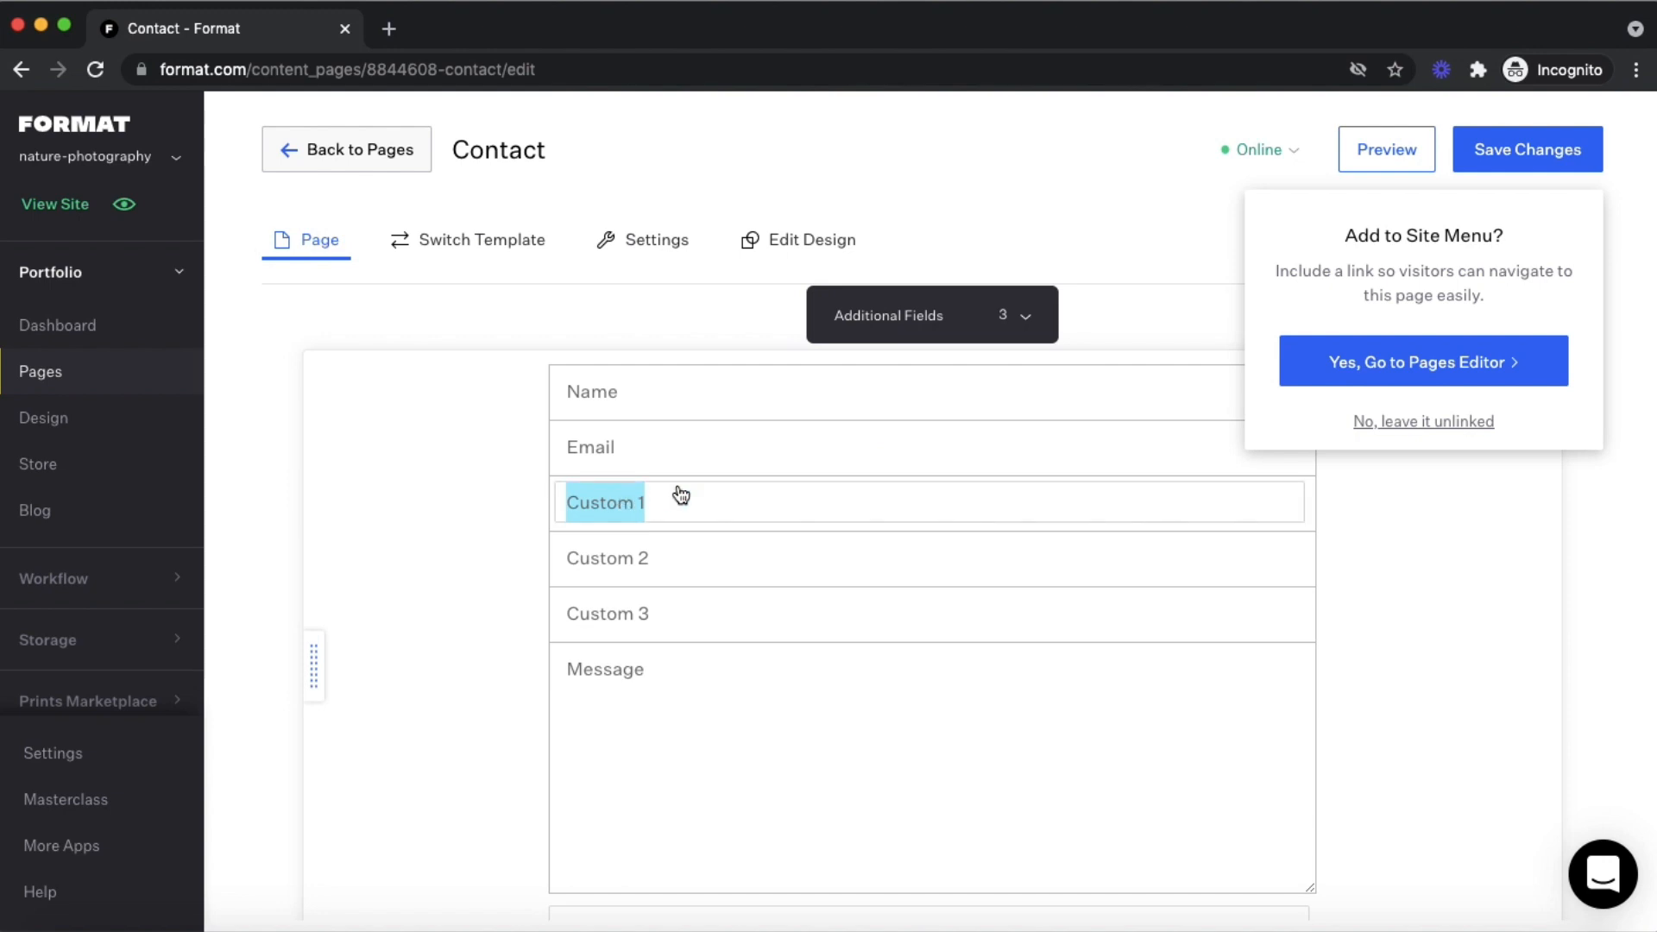
pyautogui.tripleClick(775, 500)
pyautogui.press('BackSpace')
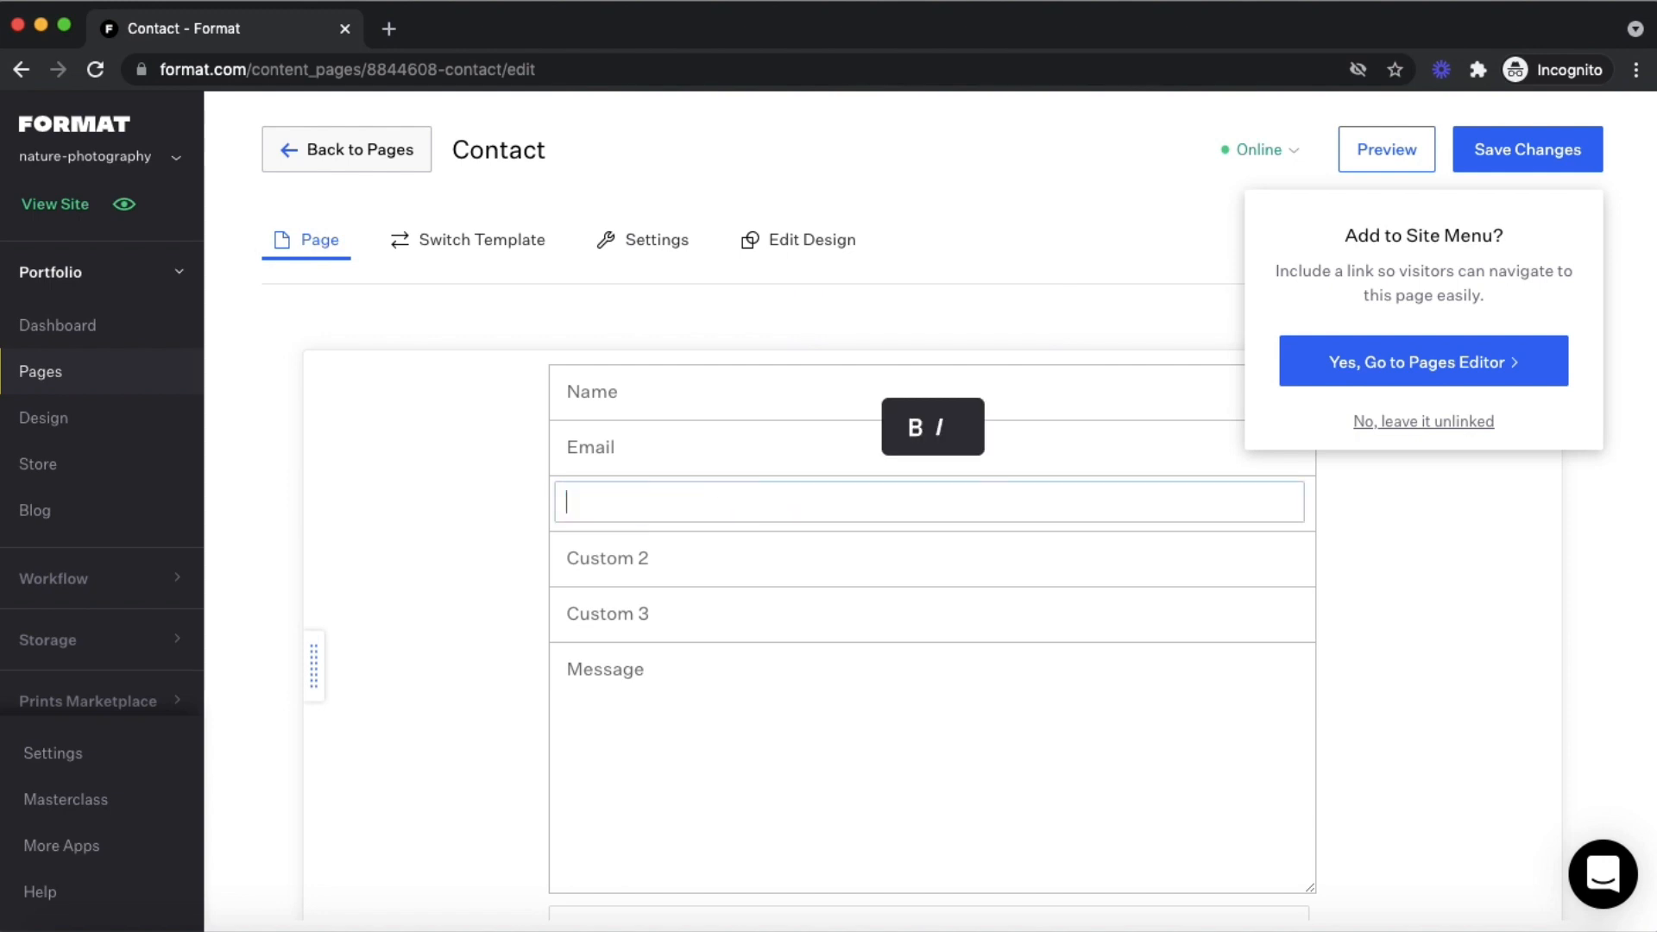
pyautogui.write('Date')
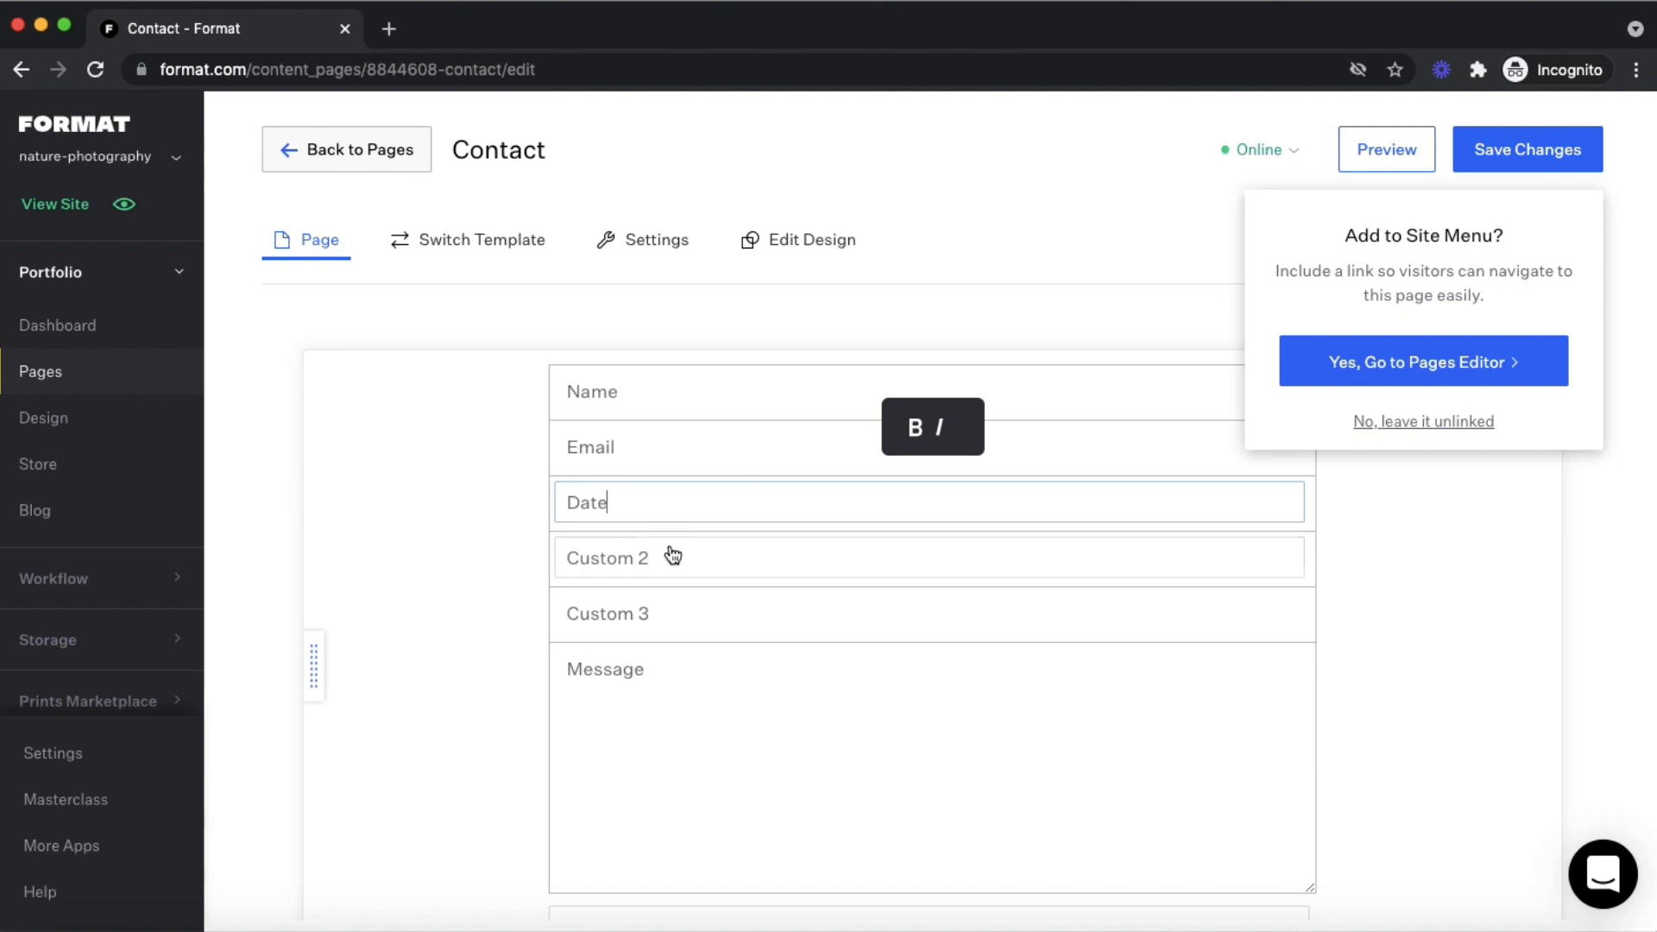
# Rename the form's "Custom 2" field to "Location"
pyautogui.click(670, 544)
pyautogui.doubleClick(637, 556)
pyautogui.tripleClick(637, 557)
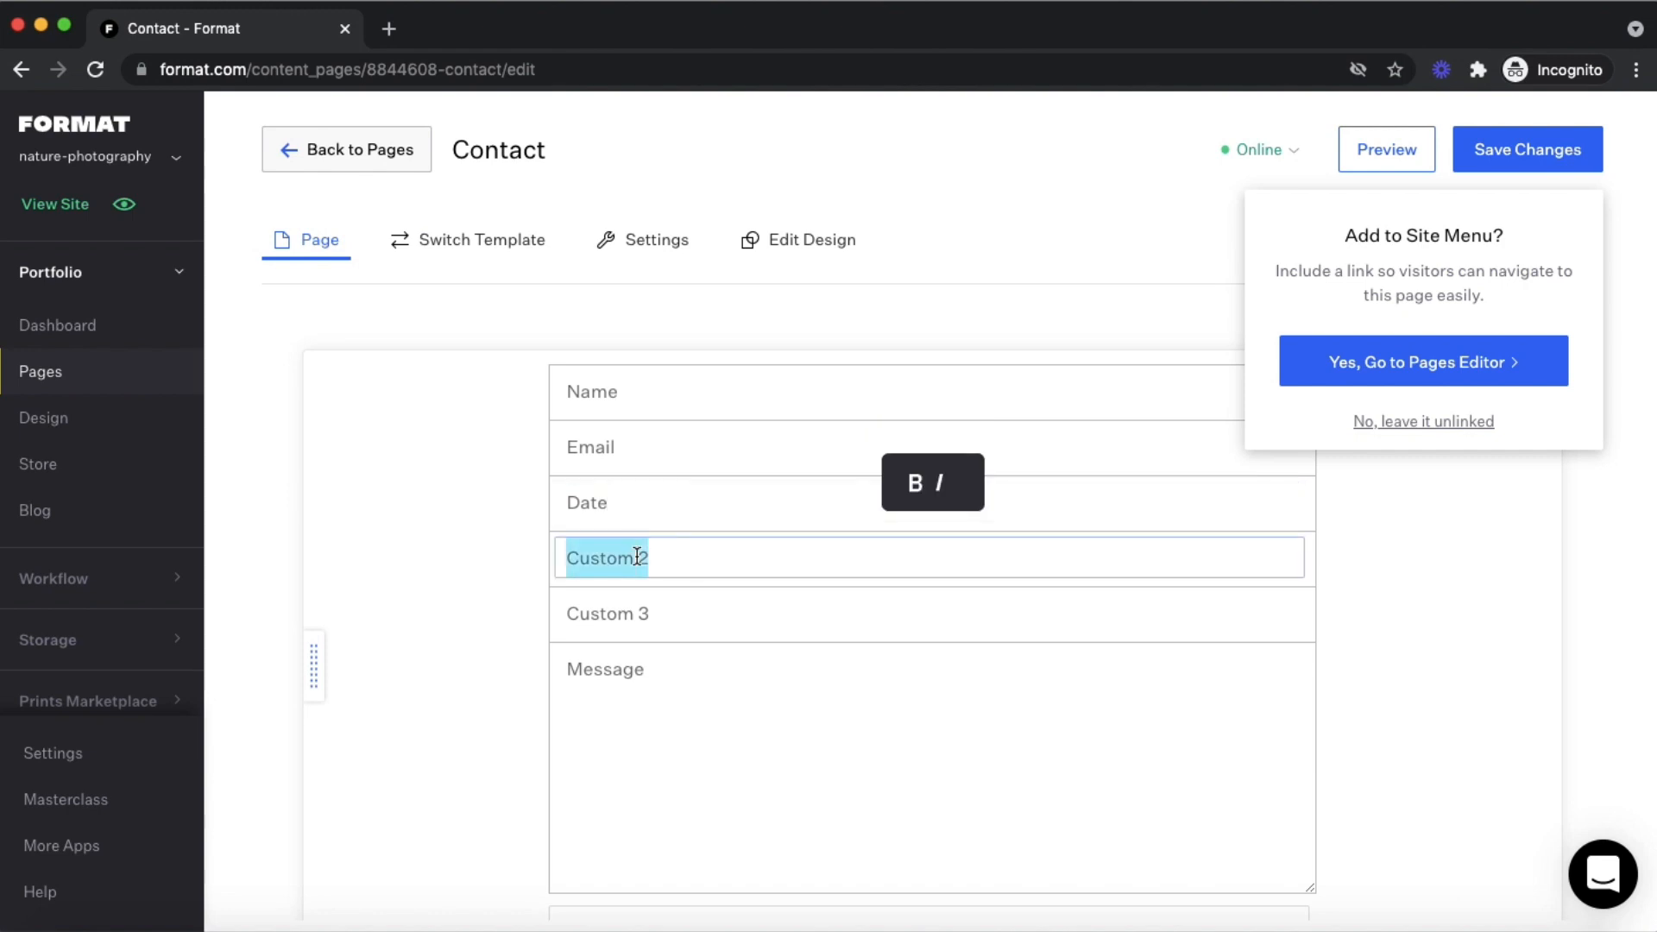
pyautogui.press('BackSpace')
pyautogui.write('L')
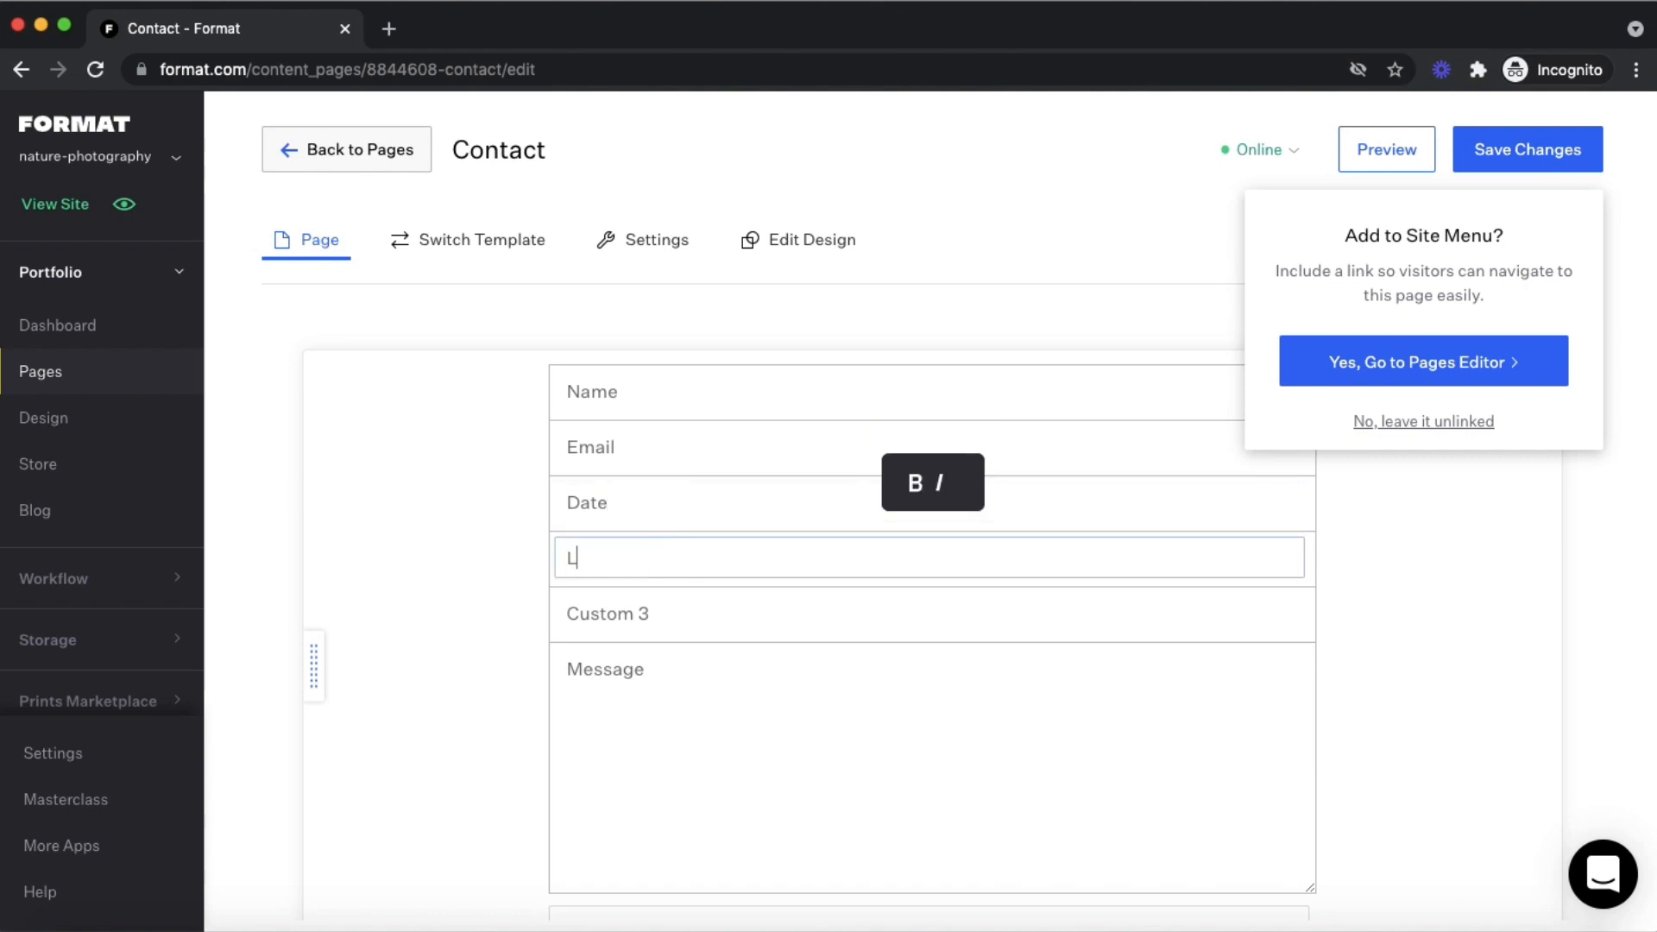
pyautogui.write('ocation')
pyautogui.click(682, 737)
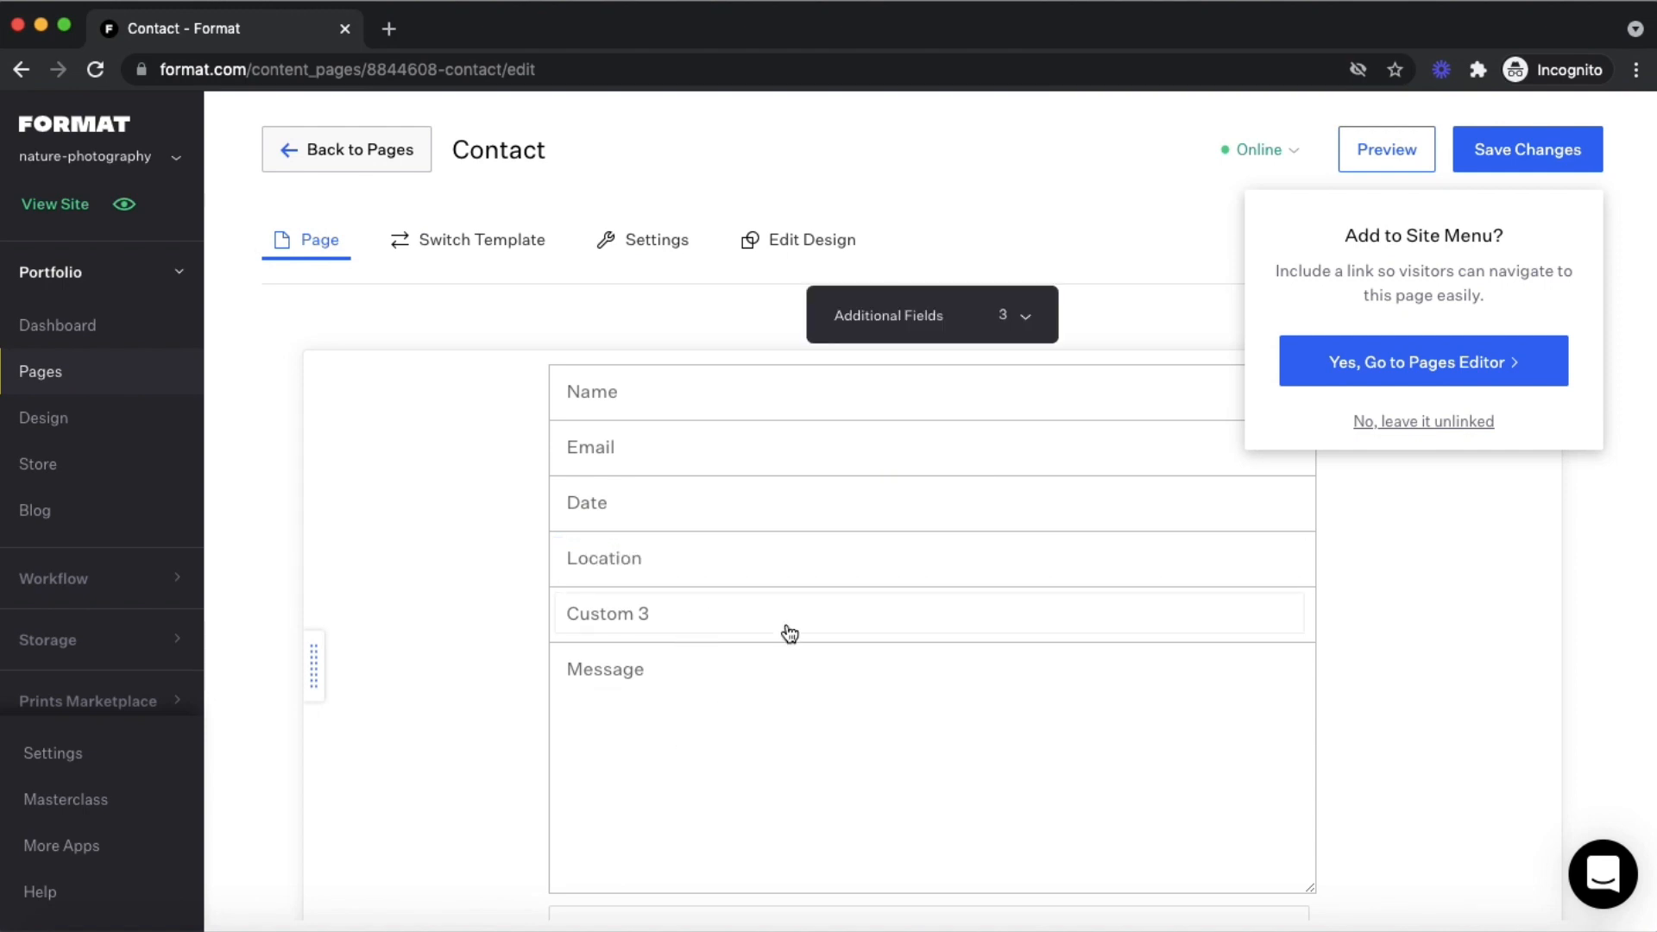
# Set the number of additional fields in the contact form to 8
pyautogui.scroll(2, 802, 626)
pyautogui.click(943, 474)
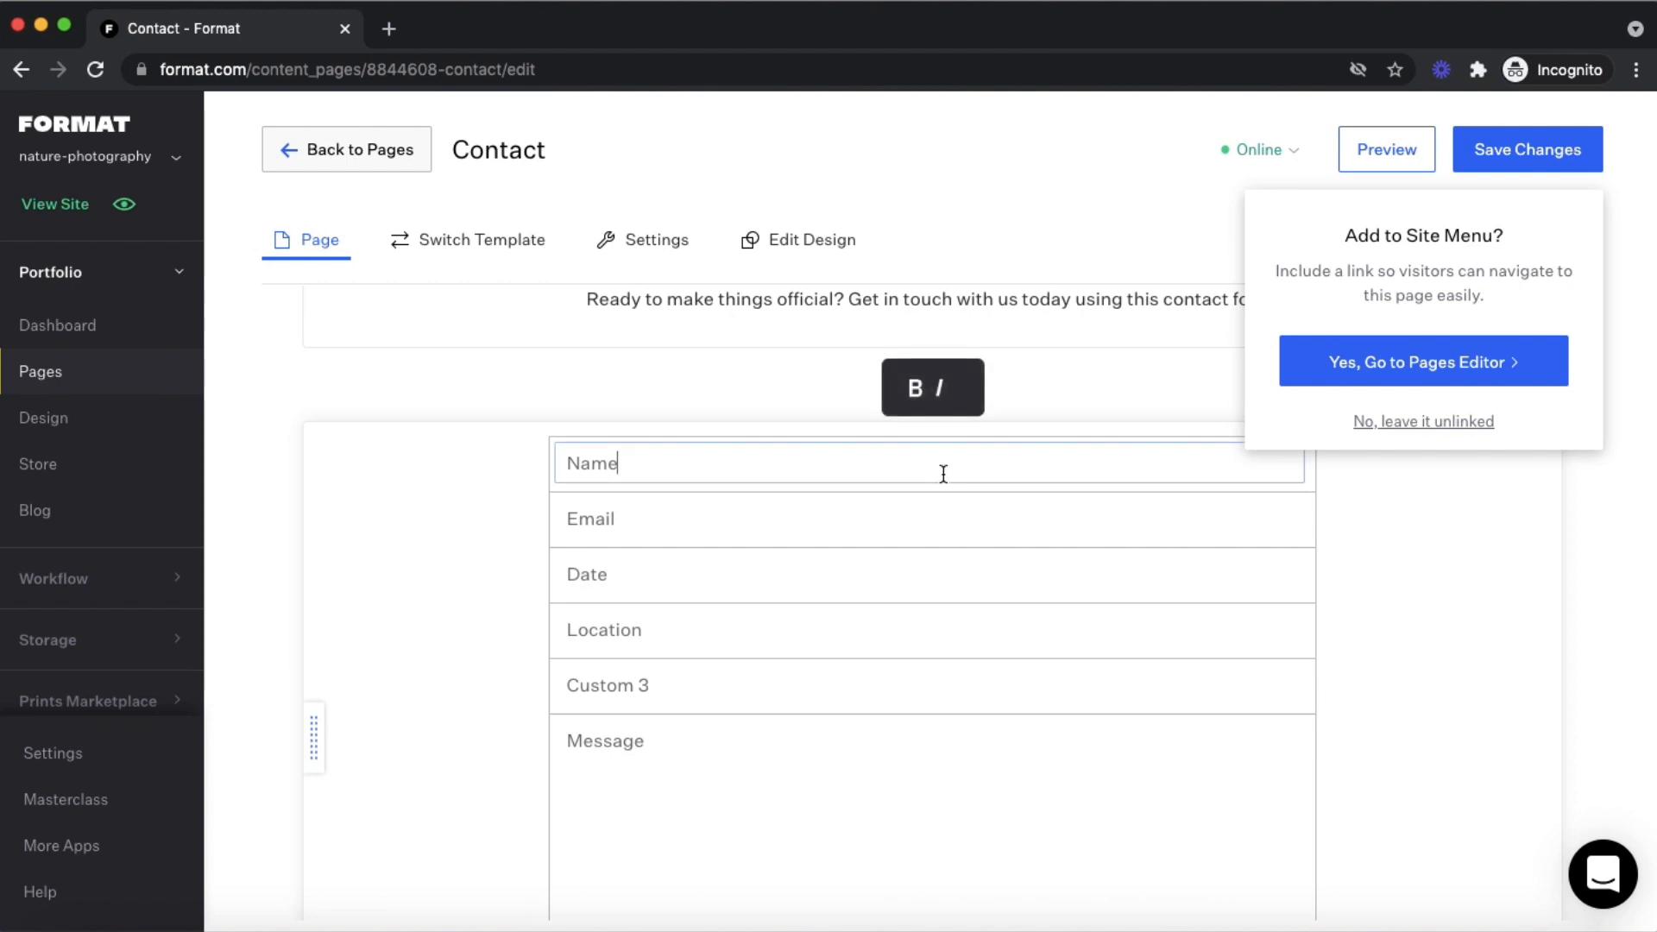
pyautogui.click(897, 782)
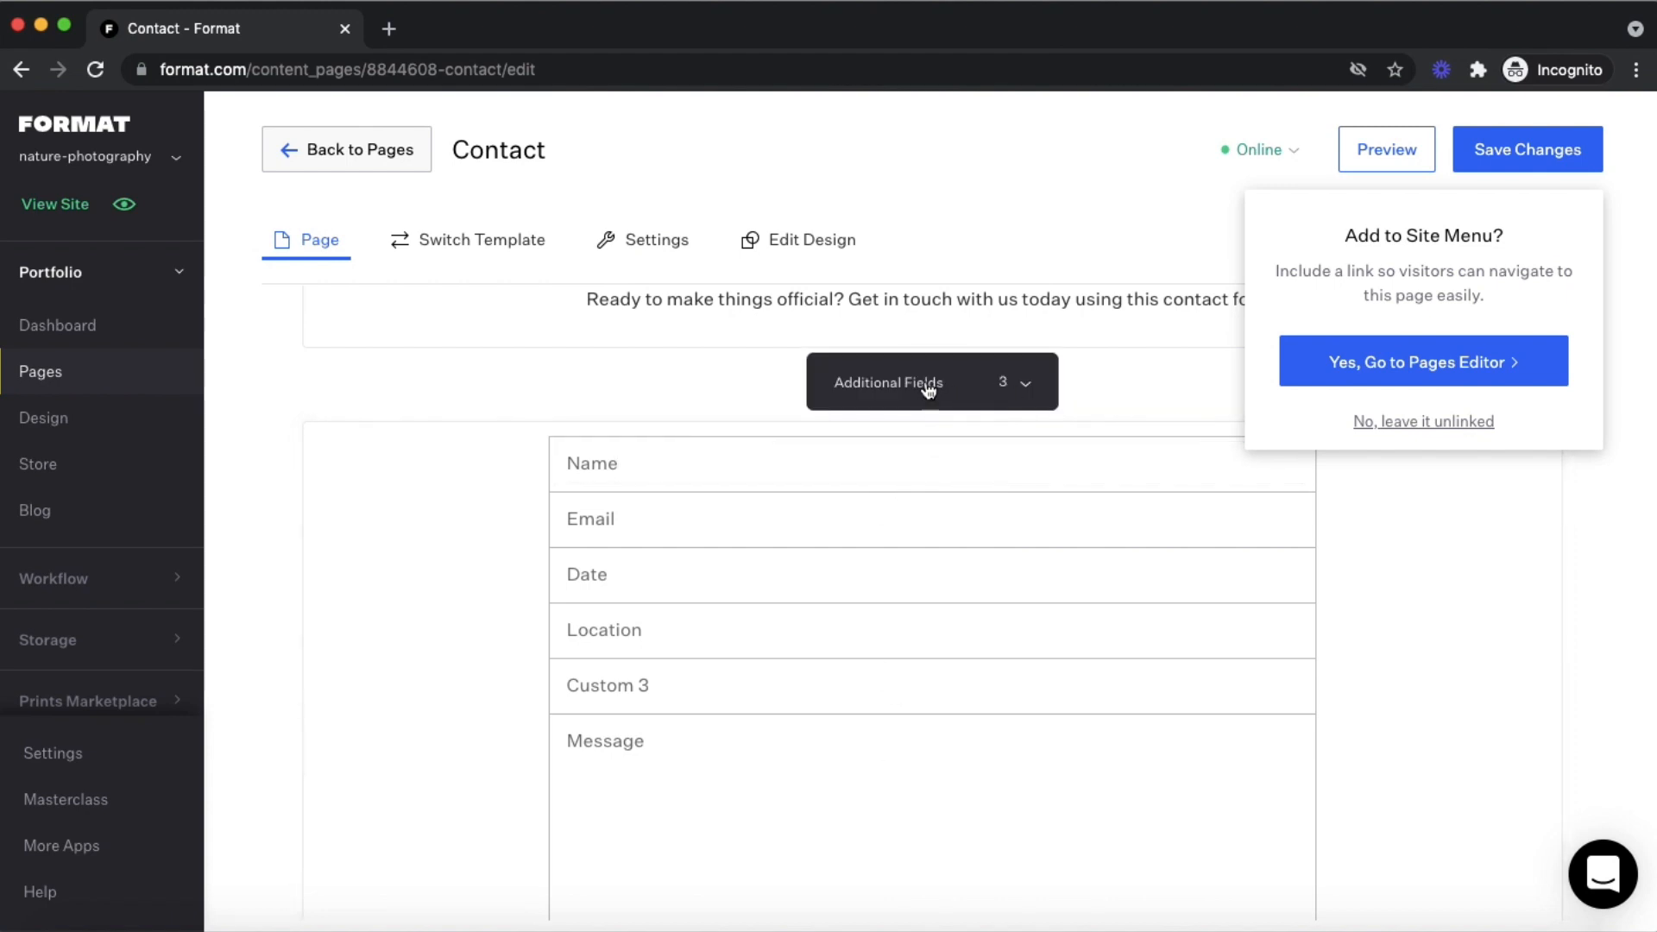
pyautogui.click(1028, 385)
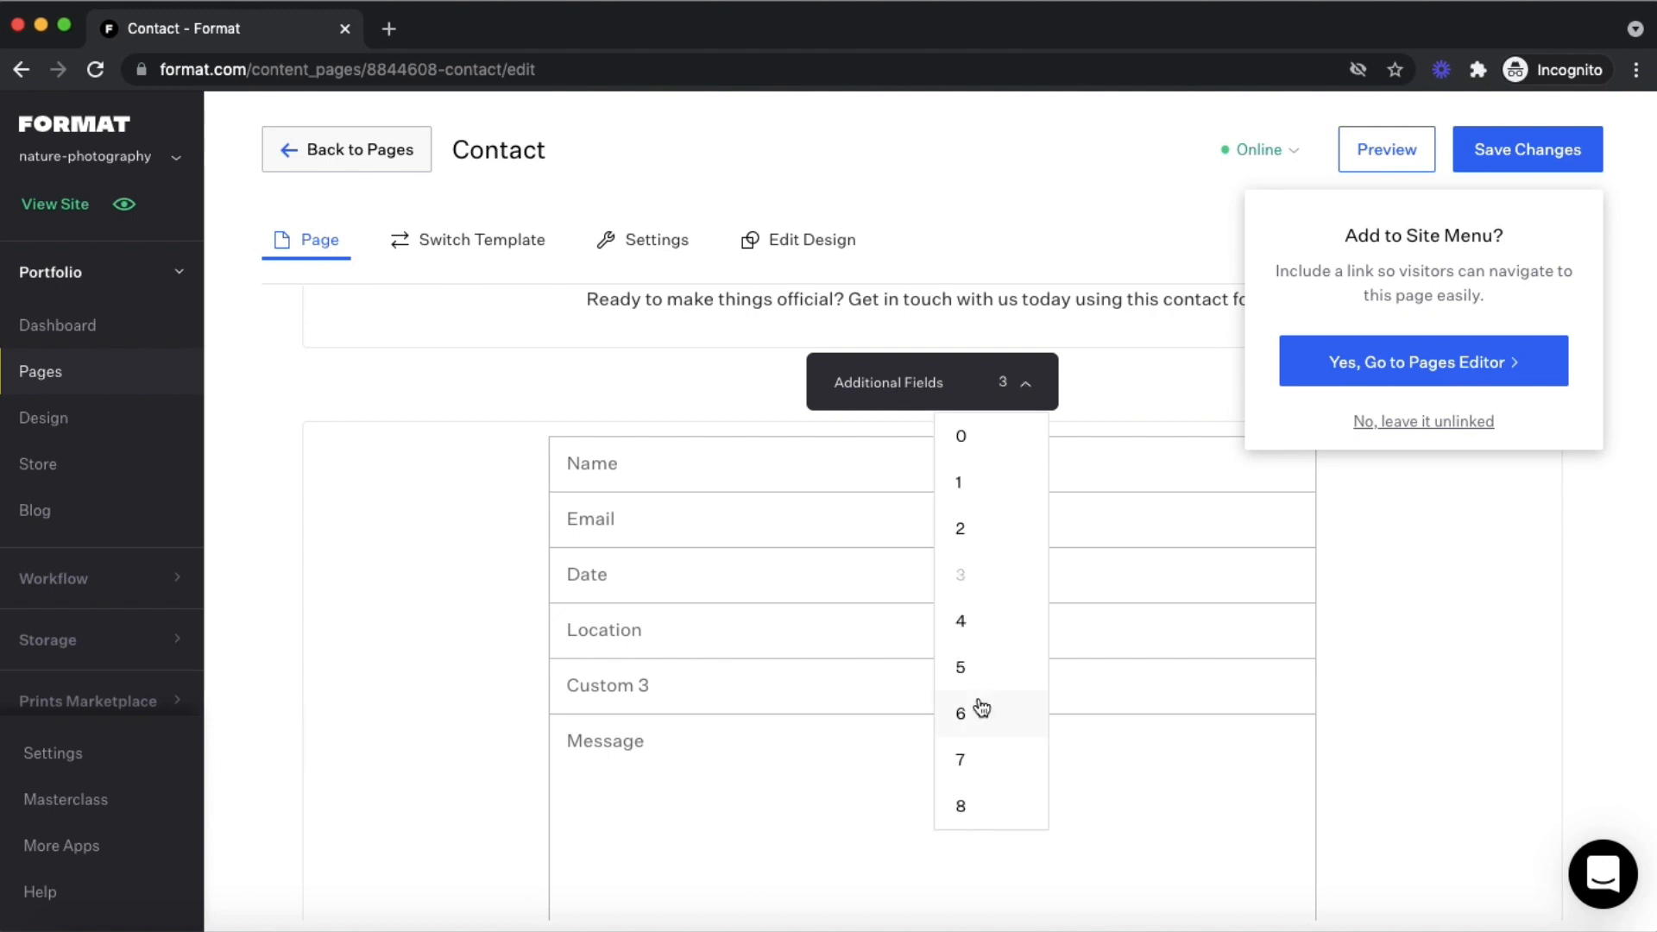
pyautogui.click(962, 808)
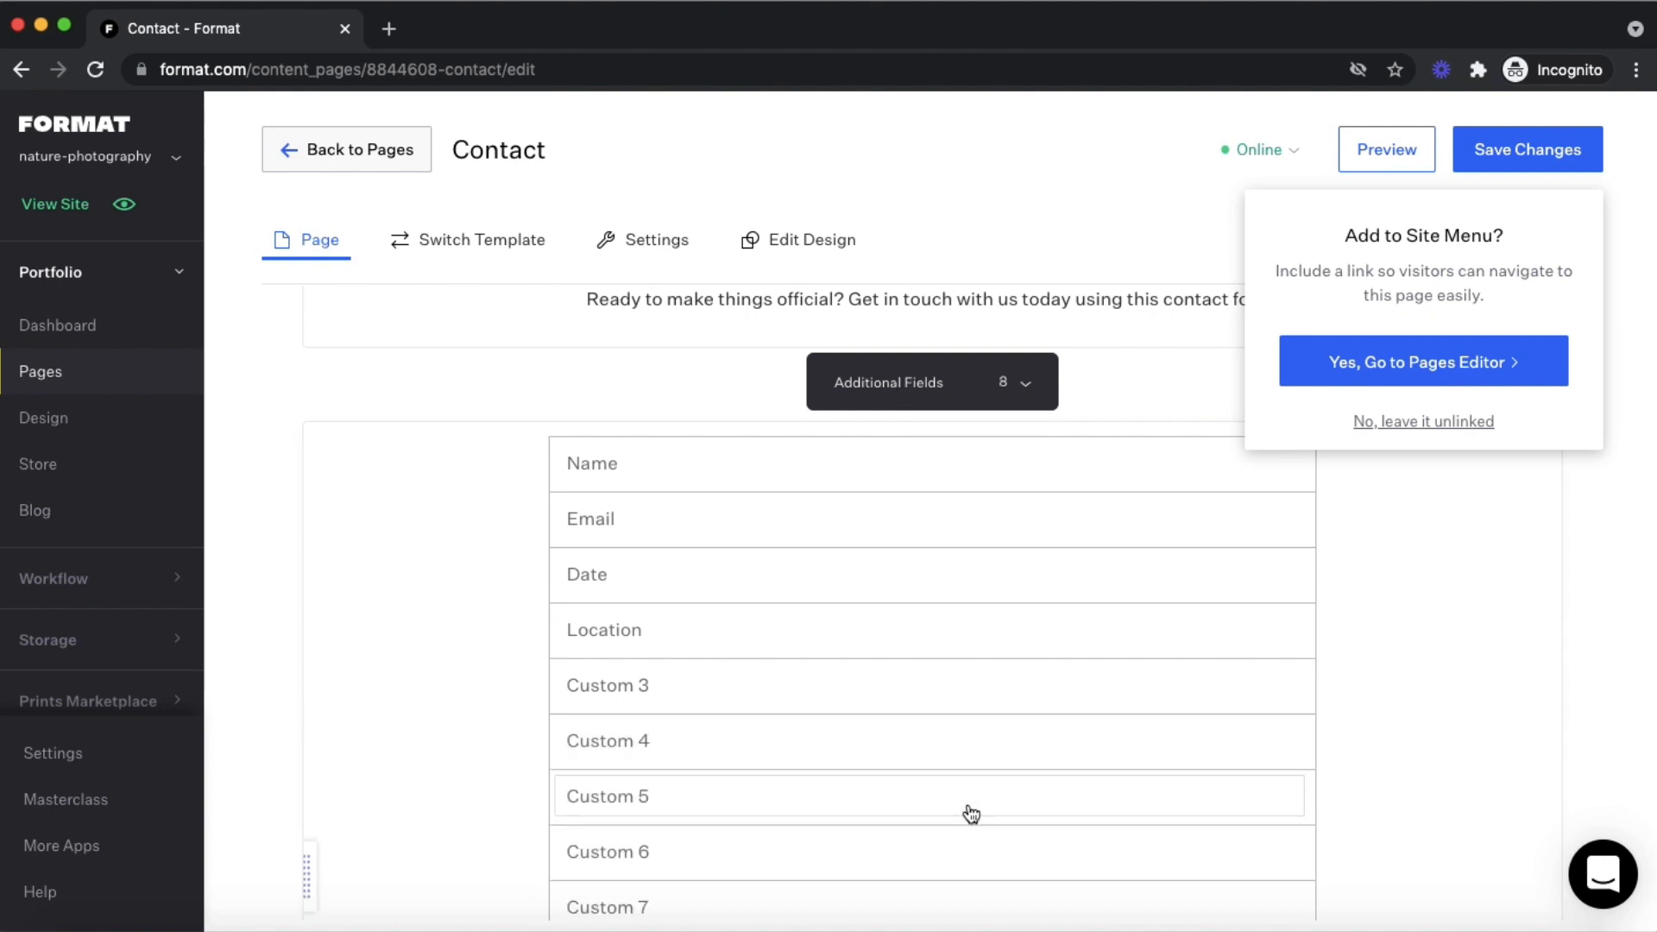
# Review the extended contact form and save the page with its additional fields
pyautogui.scroll(-5, 851, 815)
pyautogui.scroll(-3, 851, 777)
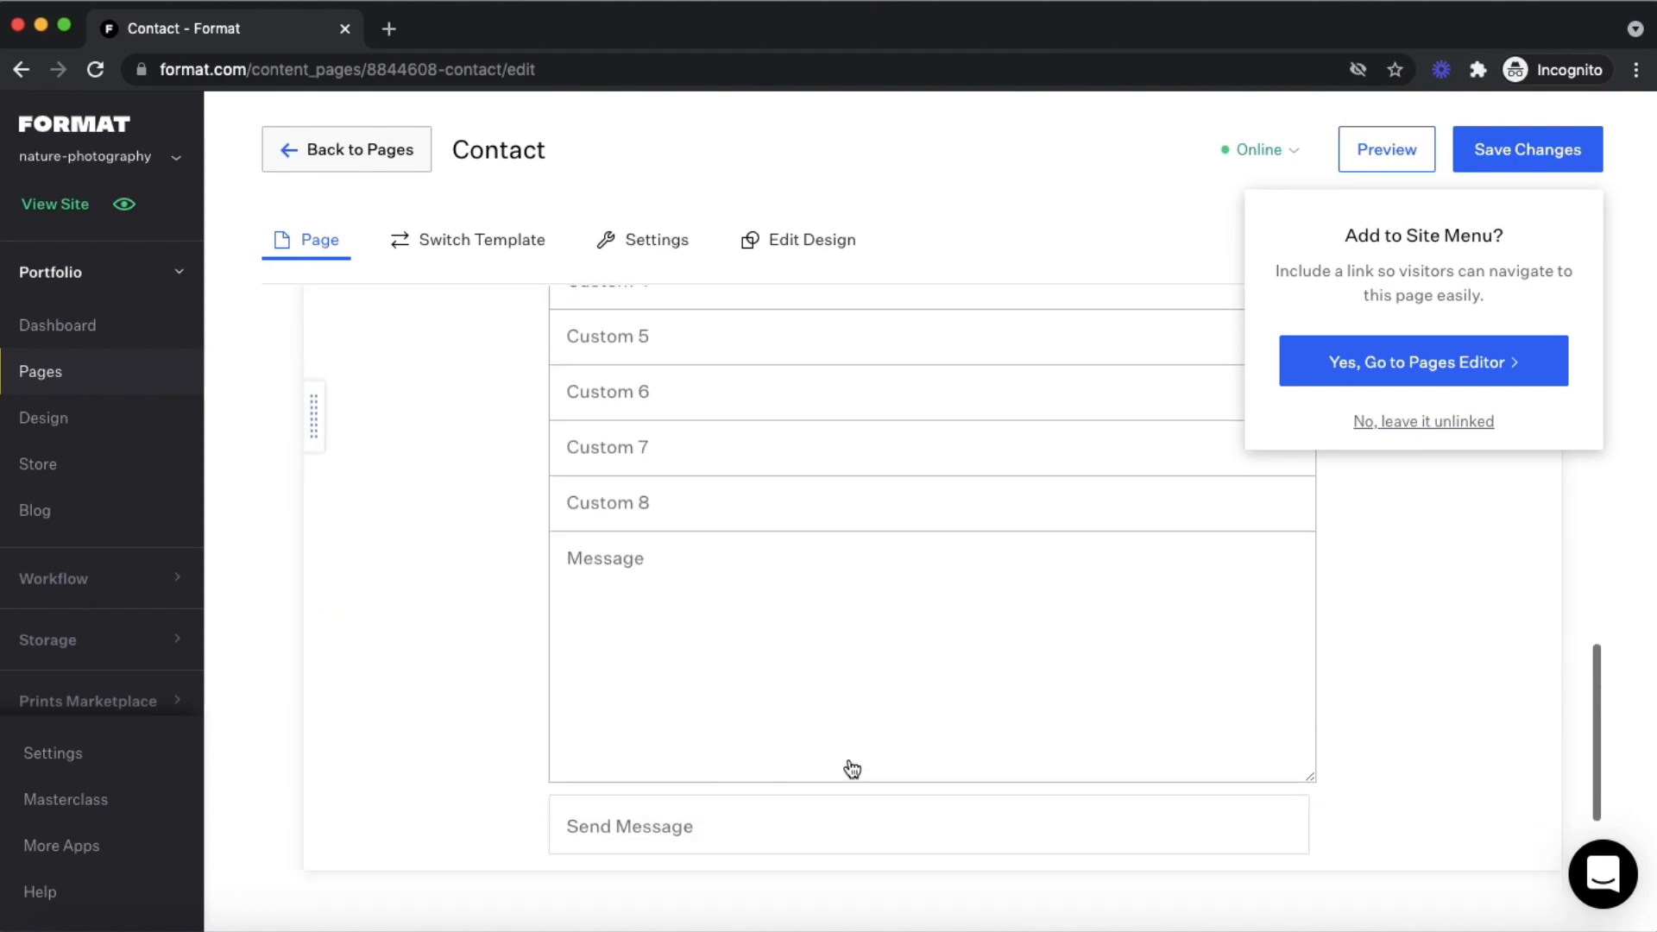
pyautogui.scroll(4, 853, 768)
pyautogui.scroll(5, 853, 768)
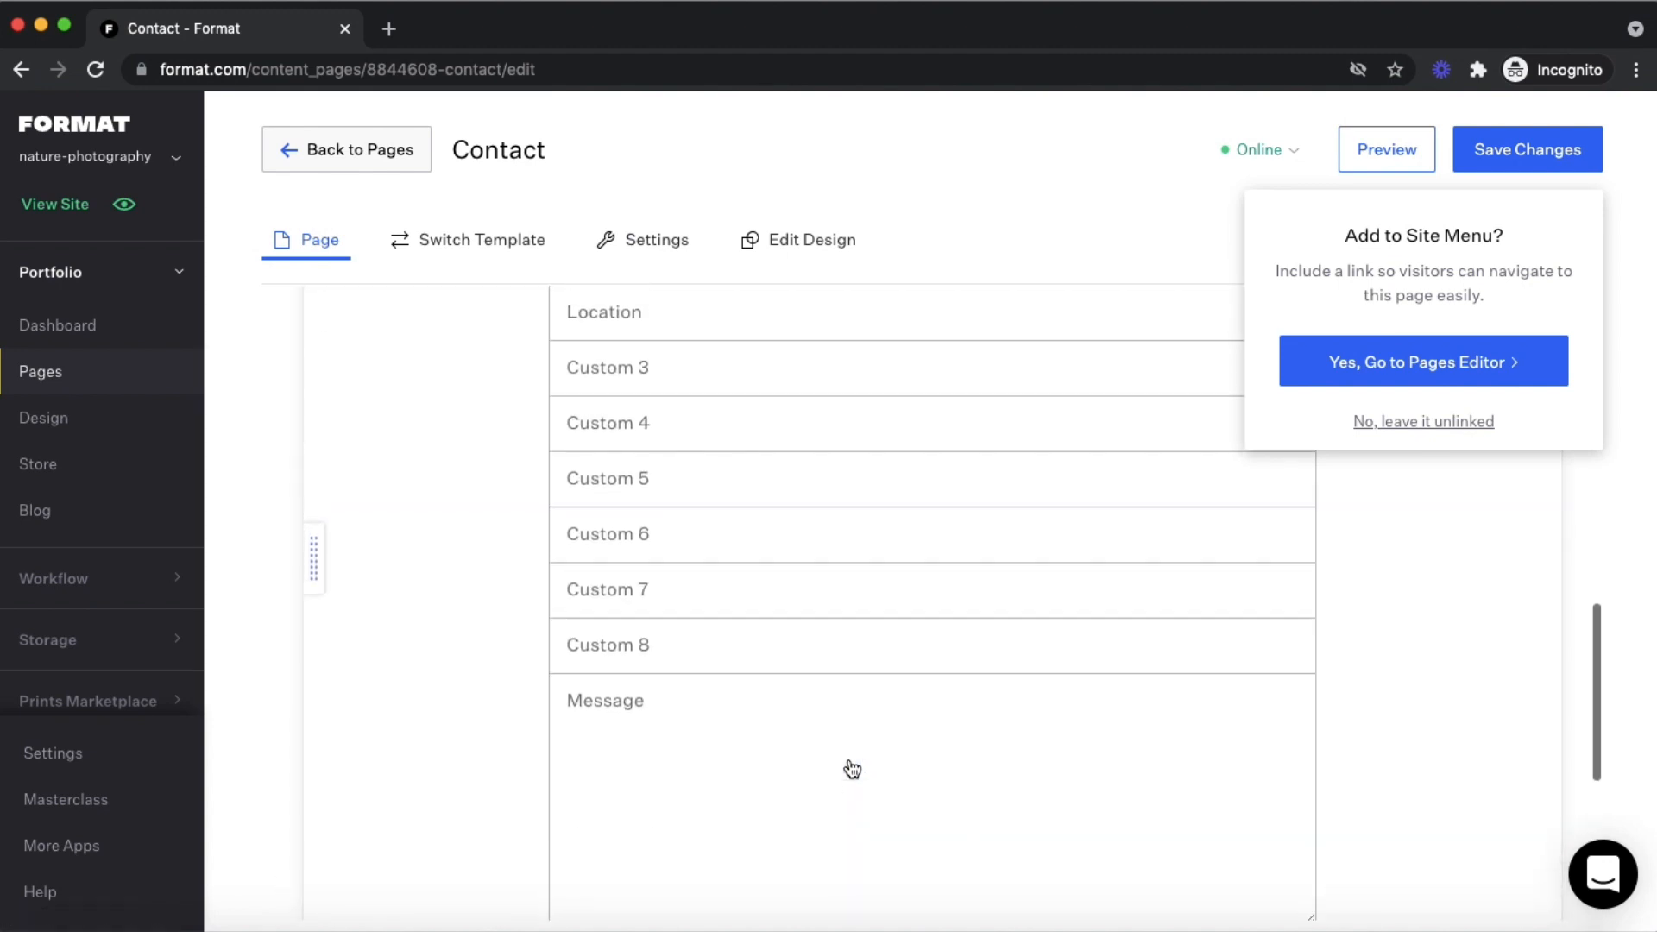
pyautogui.click(1522, 150)
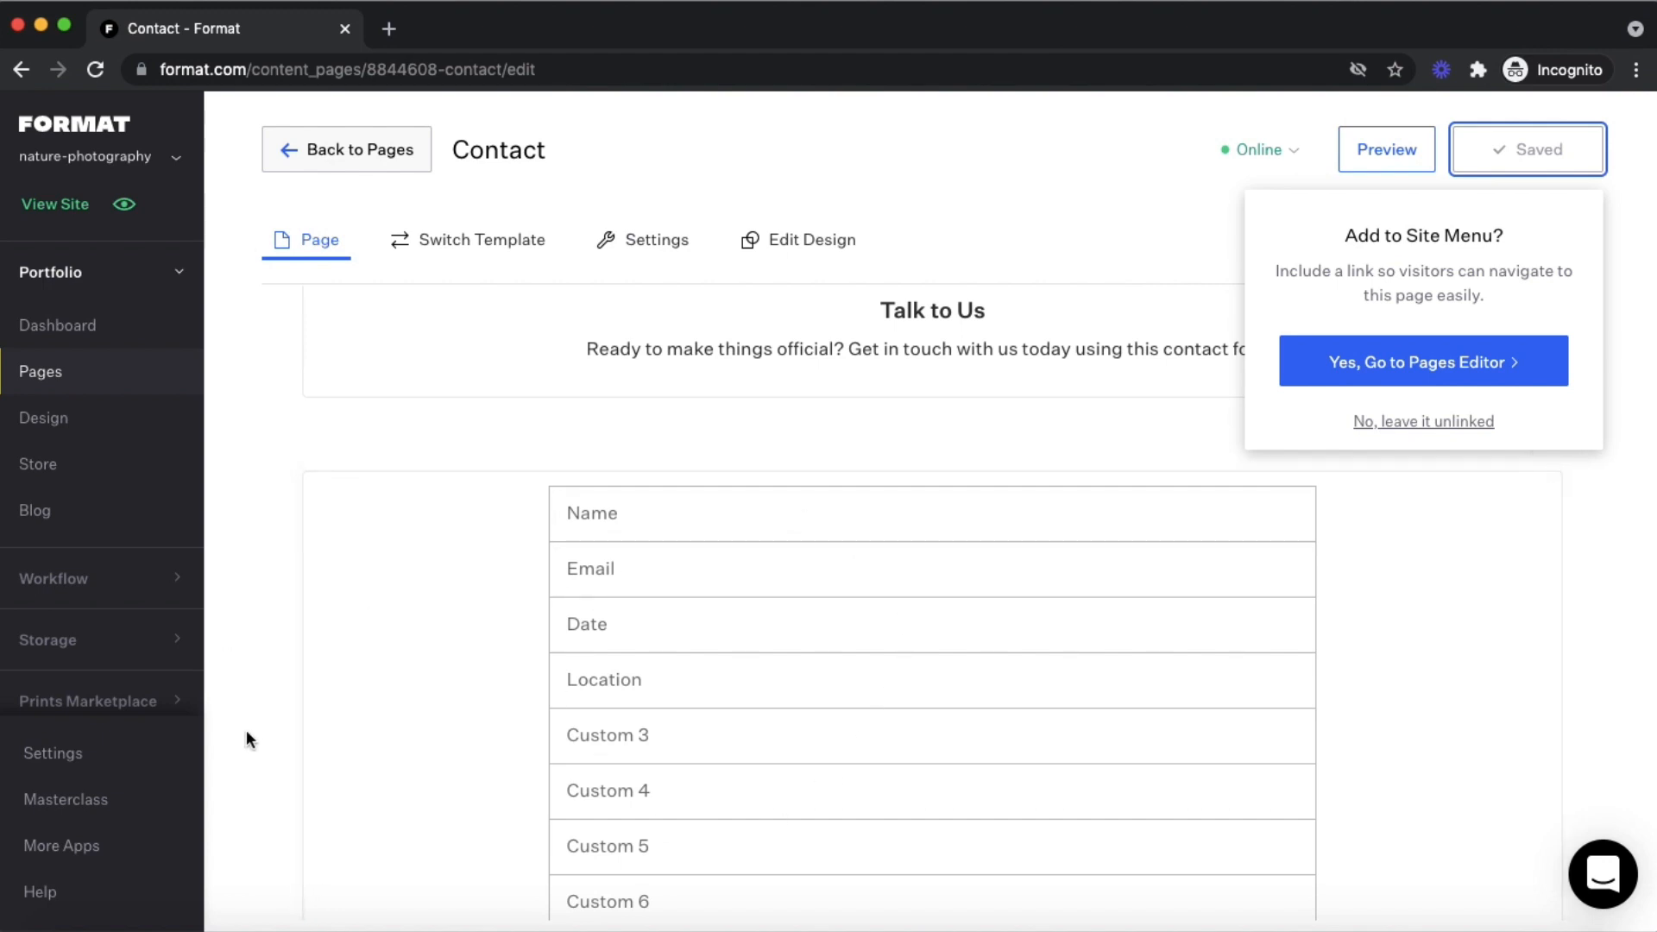
# Open the general site settings and examine the contact email and sender name used for the site's contact forms
pyautogui.click(30, 761)
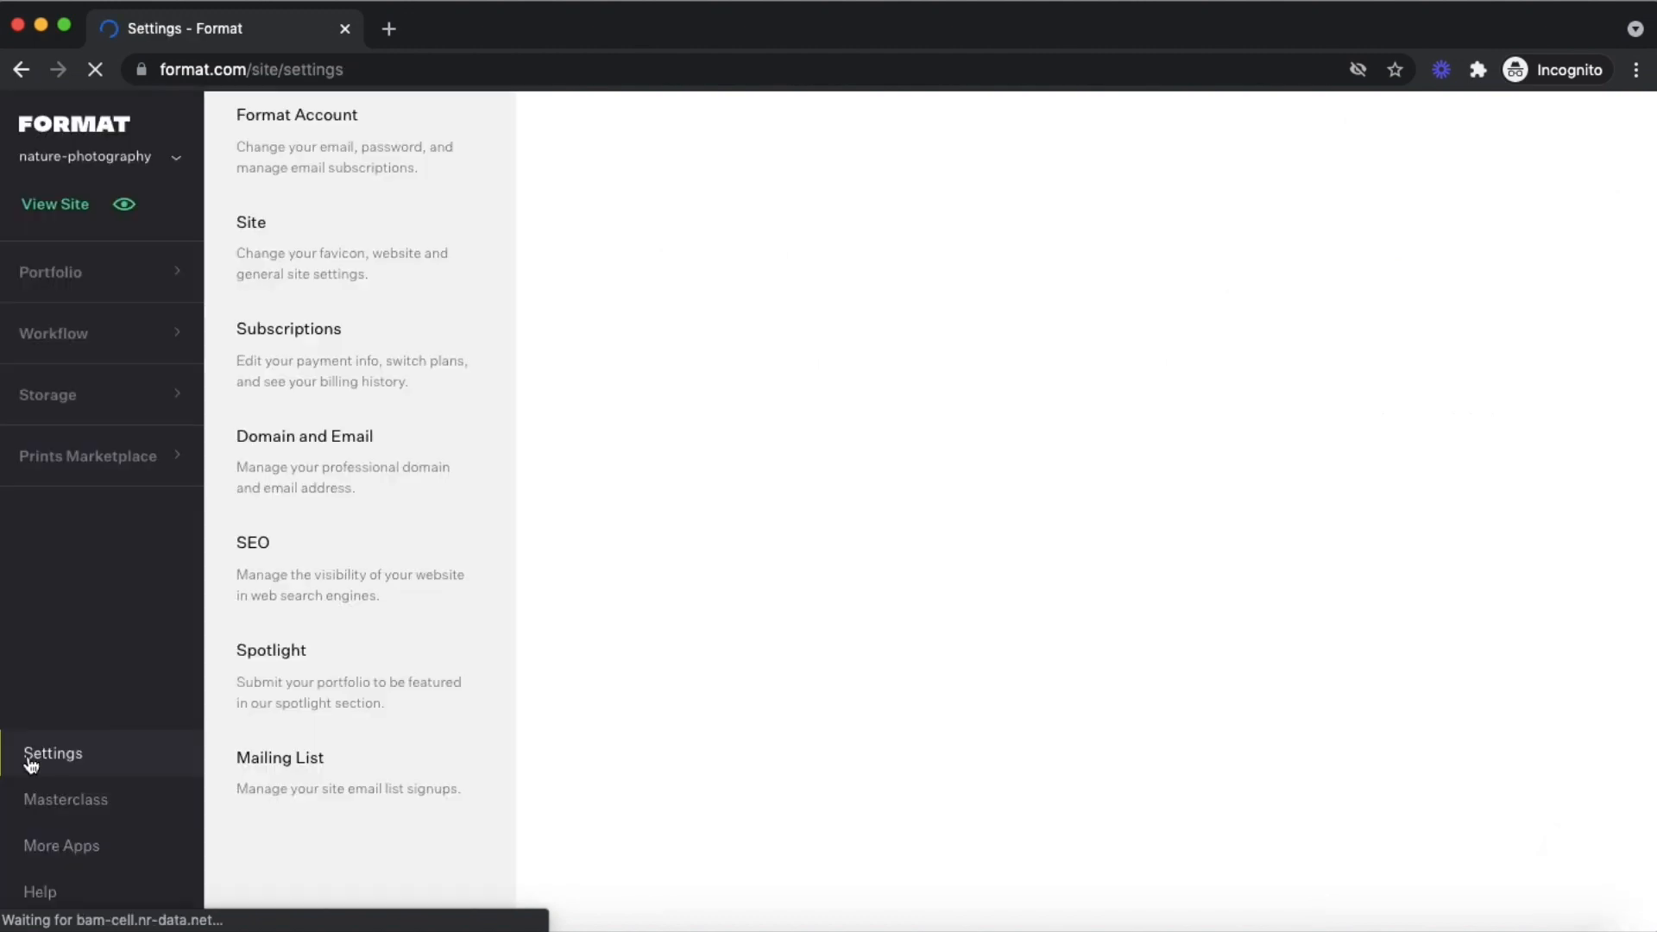
pyautogui.click(333, 239)
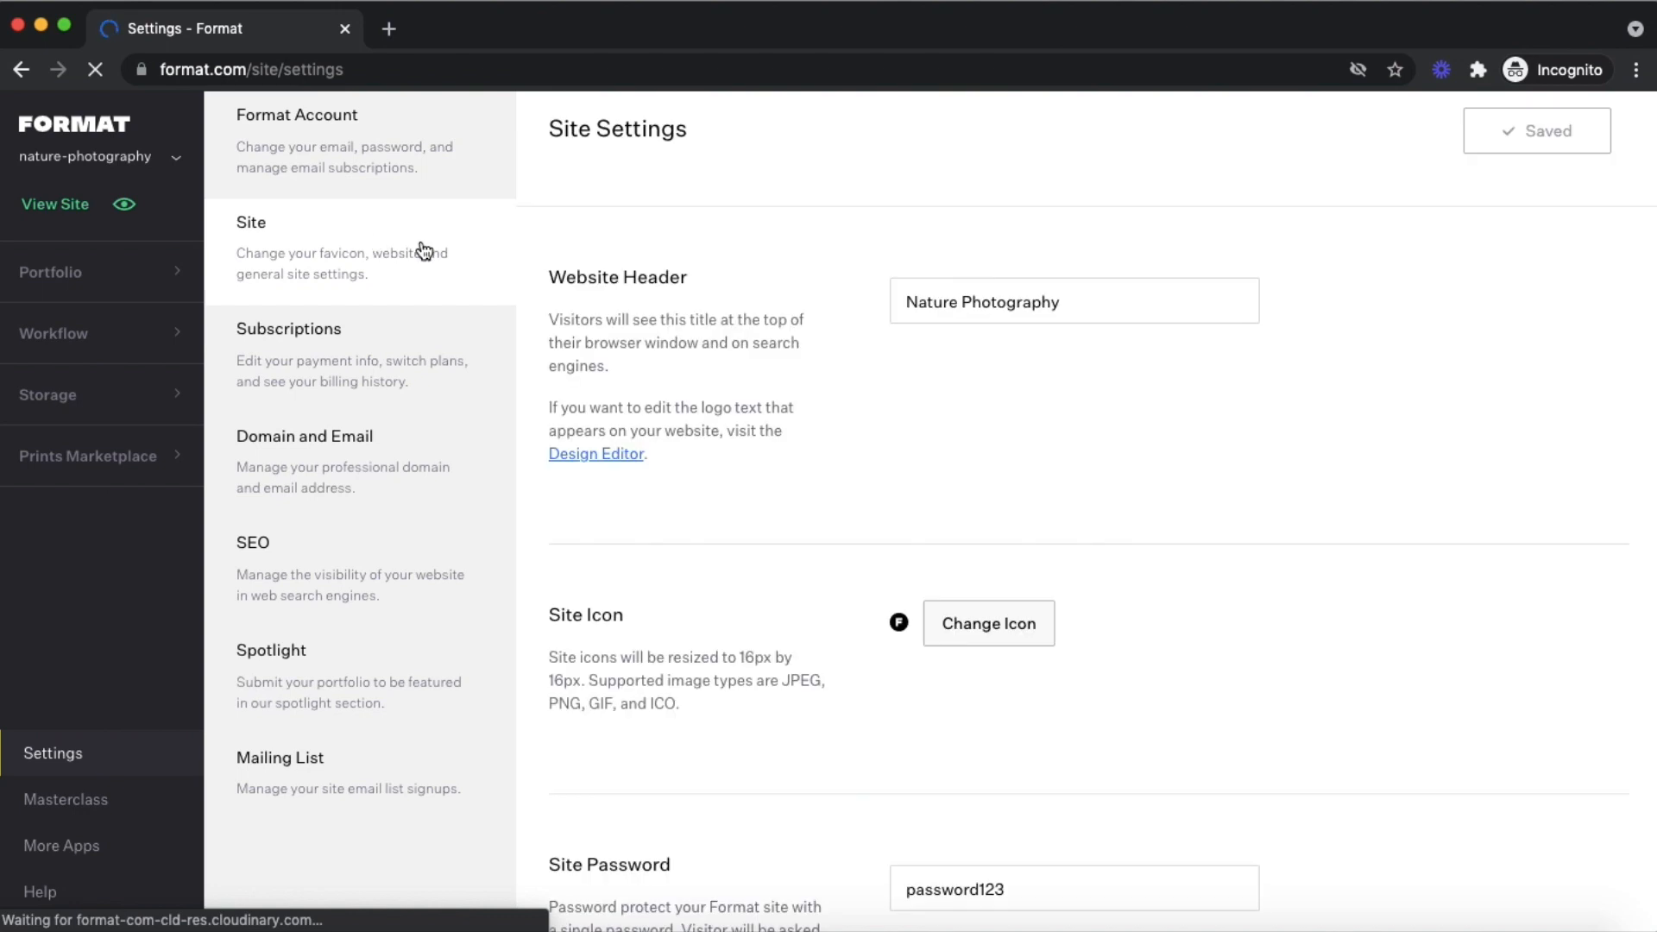
pyautogui.scroll(-6, 803, 460)
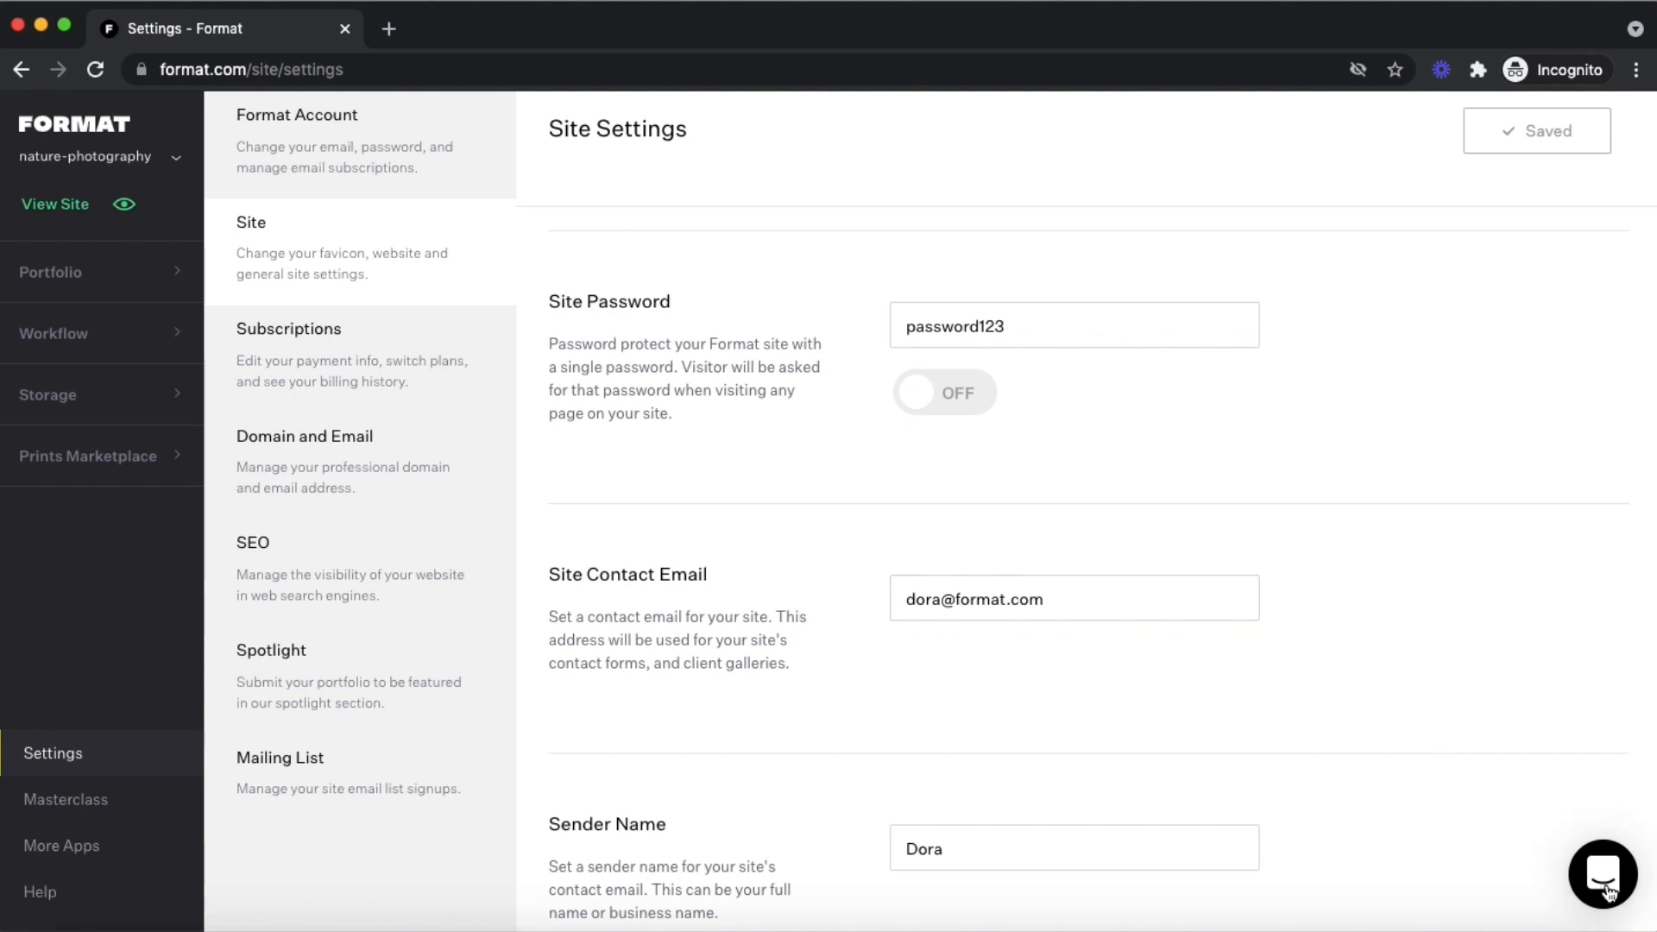
# Open the support chat with the Format Experts
pyautogui.click(1583, 870)
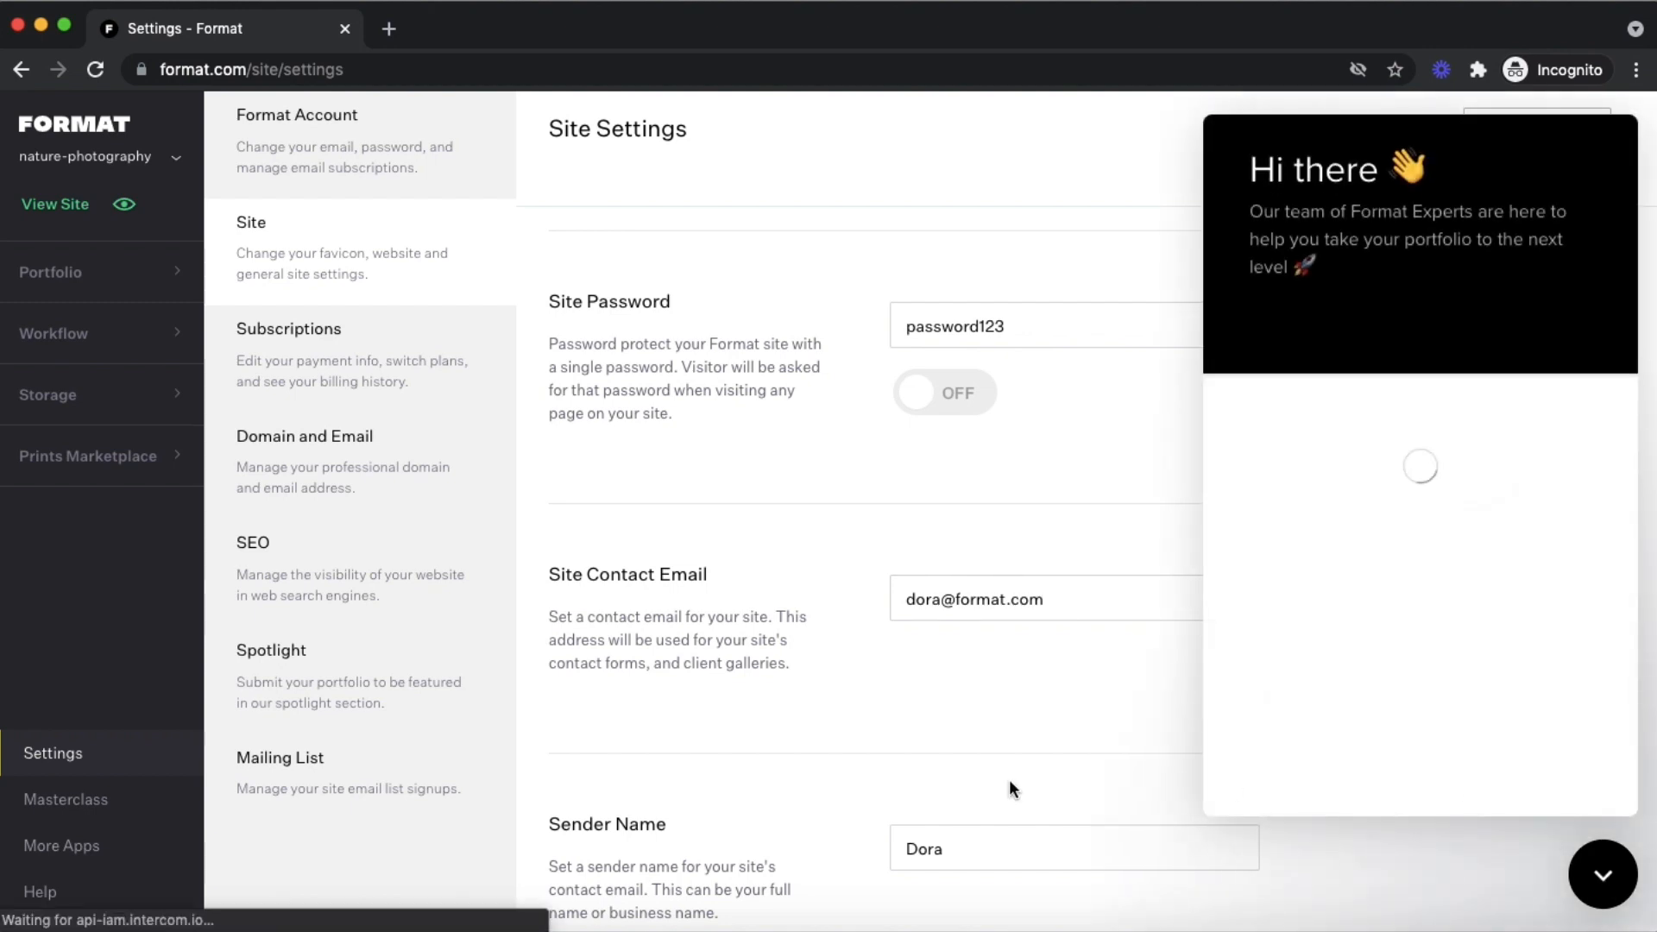